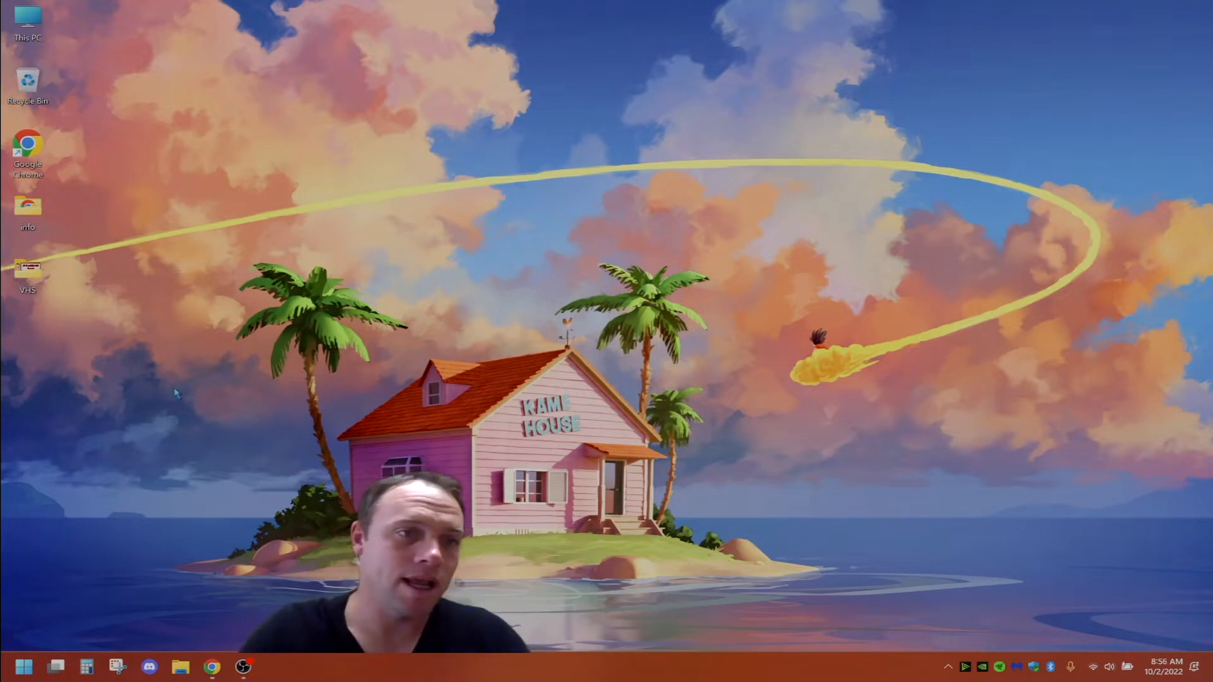
# Step: Open Google Chrome and search Google for "windows 11 media creation tool"
pyautogui.doubleClick(38, 166)
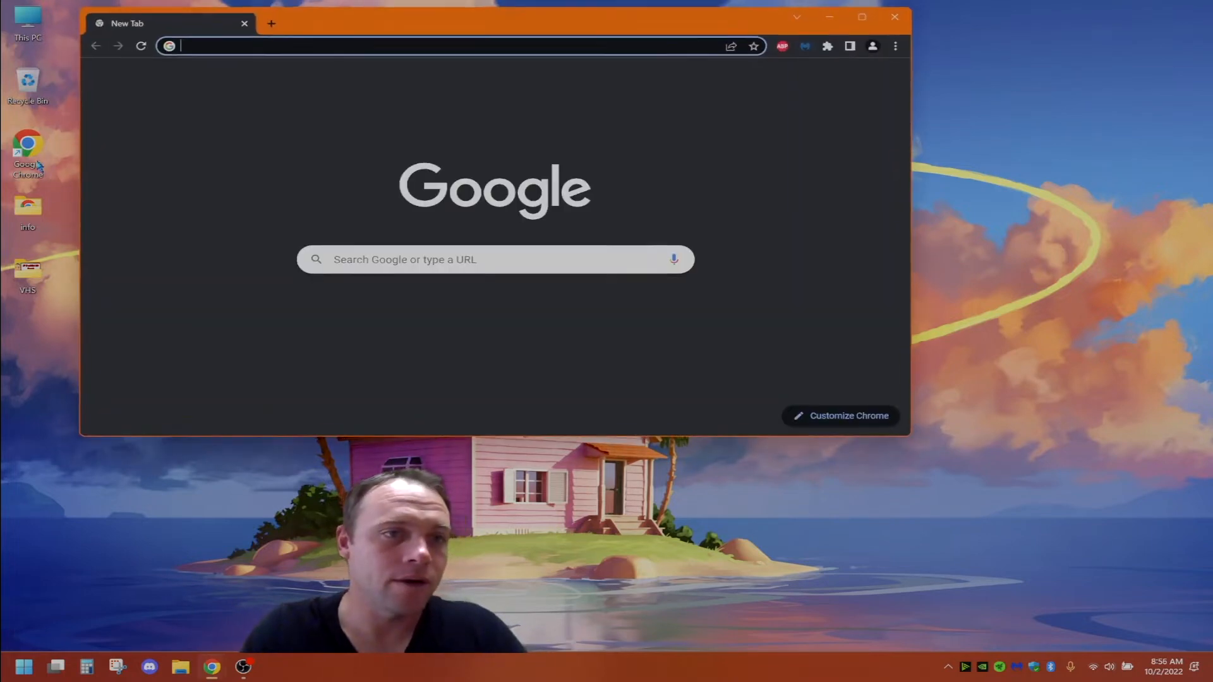
pyautogui.click(380, 263)
pyautogui.write('WIN')
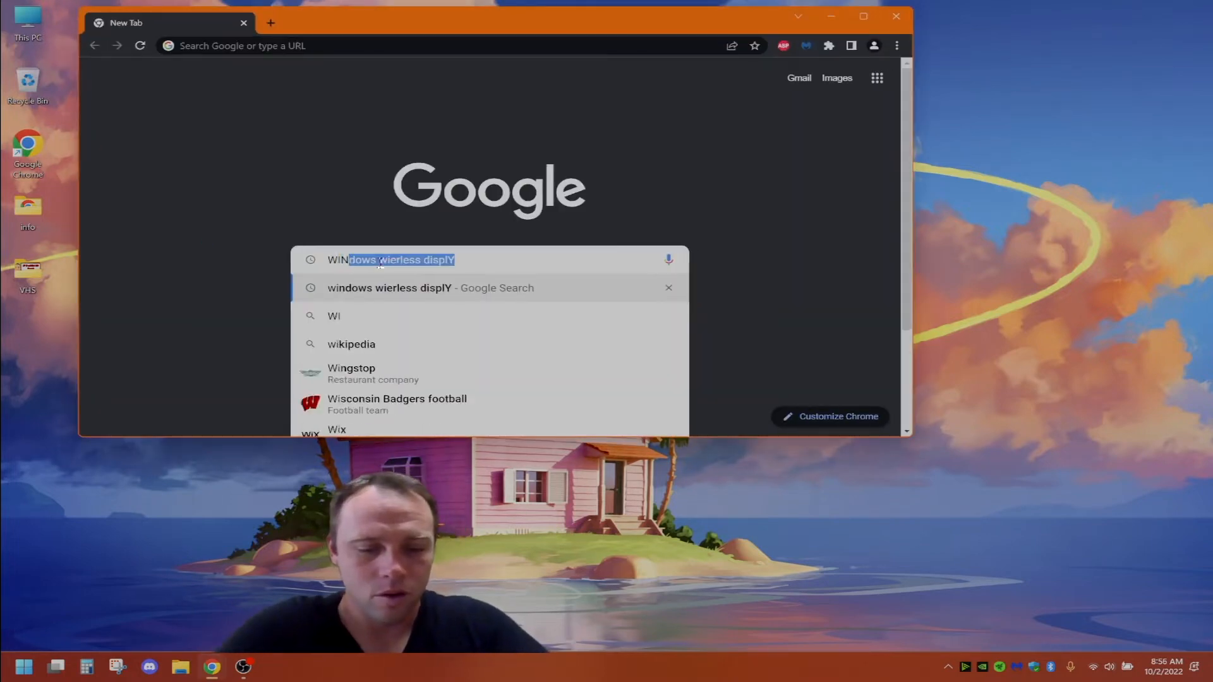
pyautogui.write('DOWS 1')
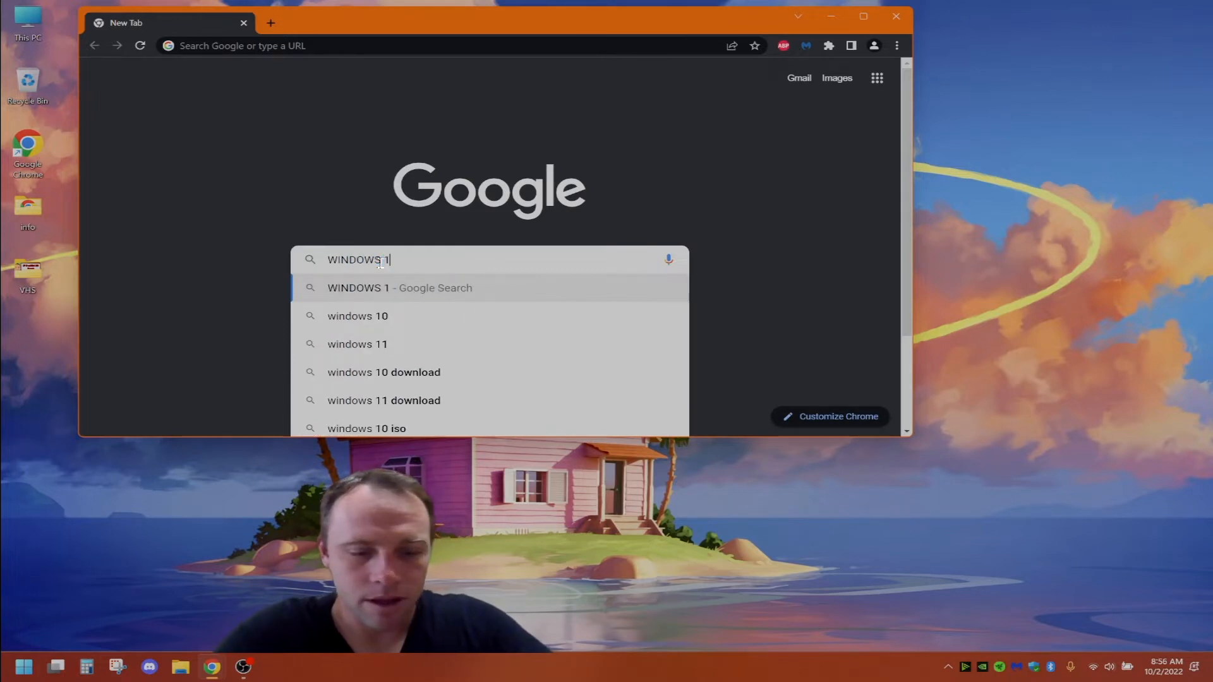
pyautogui.write('1 MED')
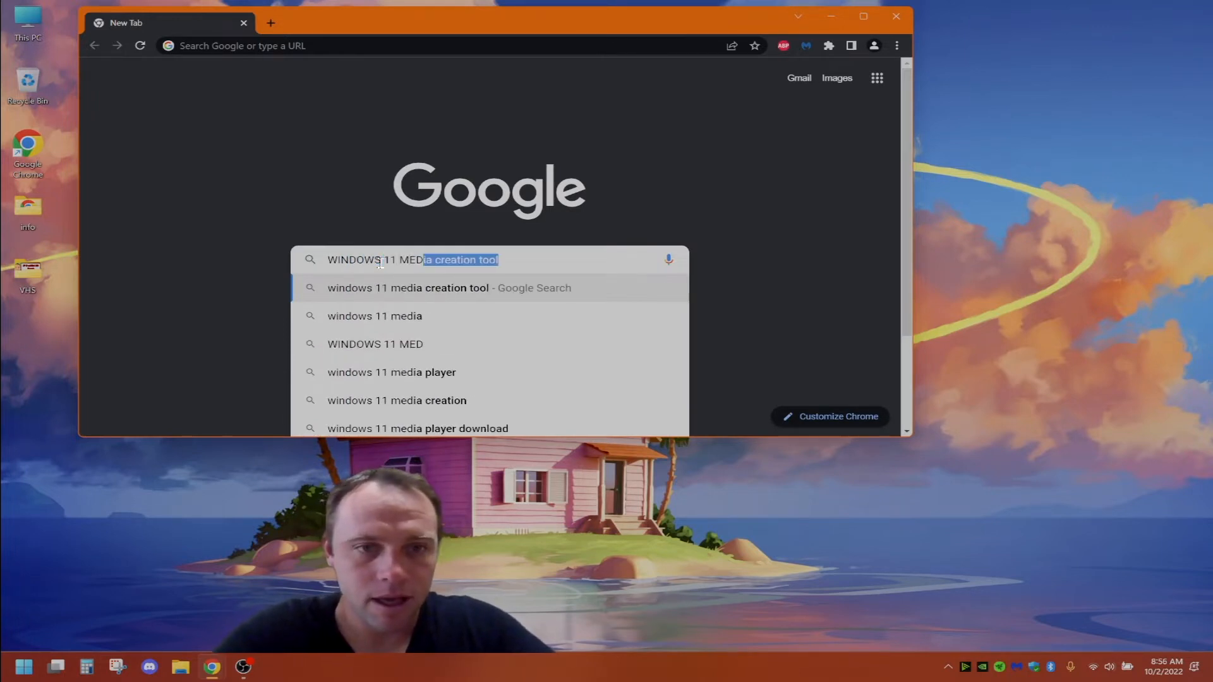
pyautogui.click(440, 300)
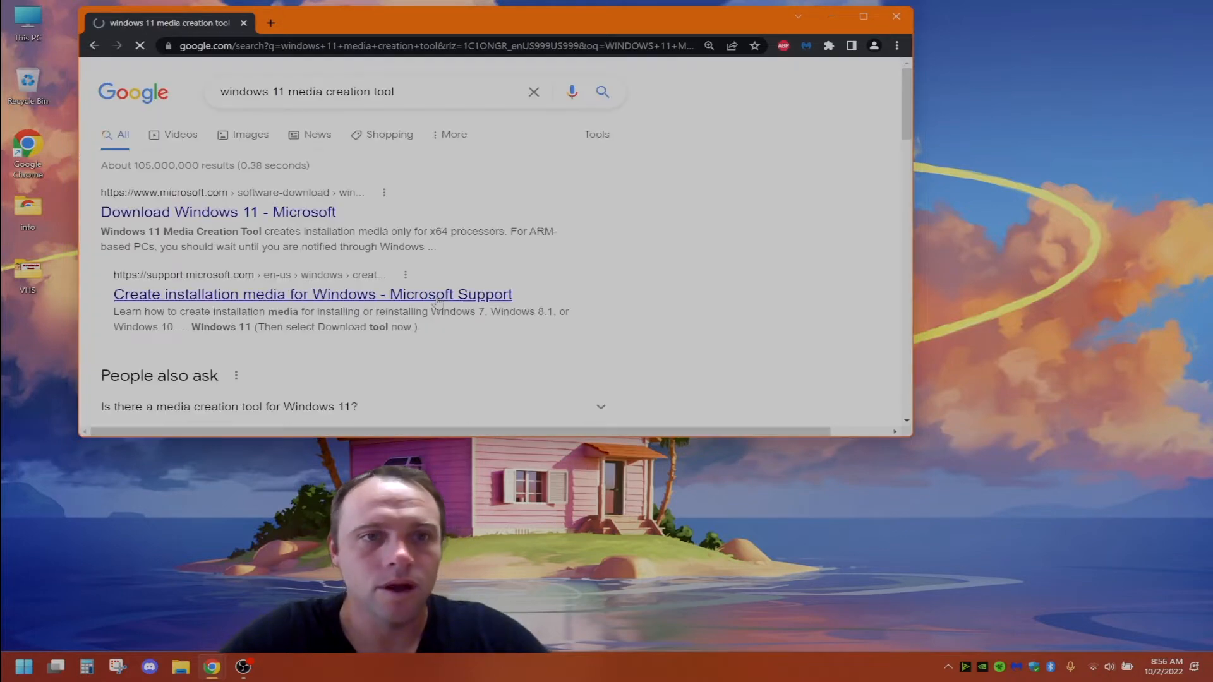
# Step: Open Microsoft's Download Windows 11 page in a maximized window, review its installation and ISO download options, and close the browser
pyautogui.click(309, 213)
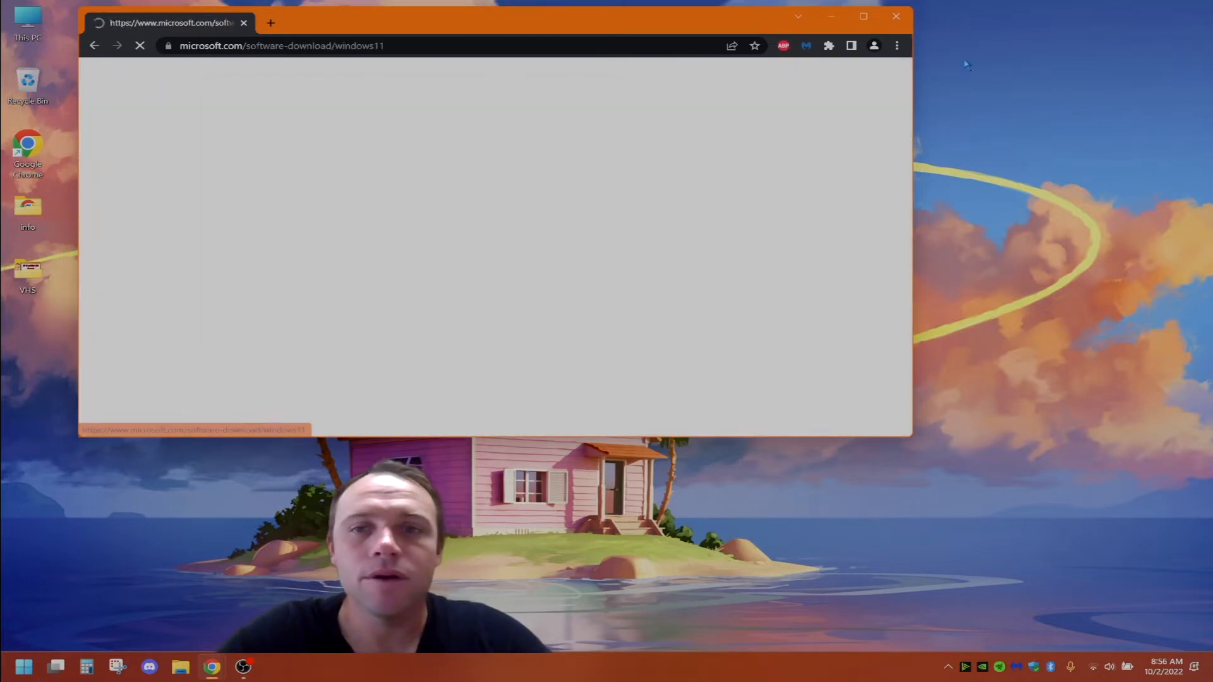
pyautogui.click(865, 24)
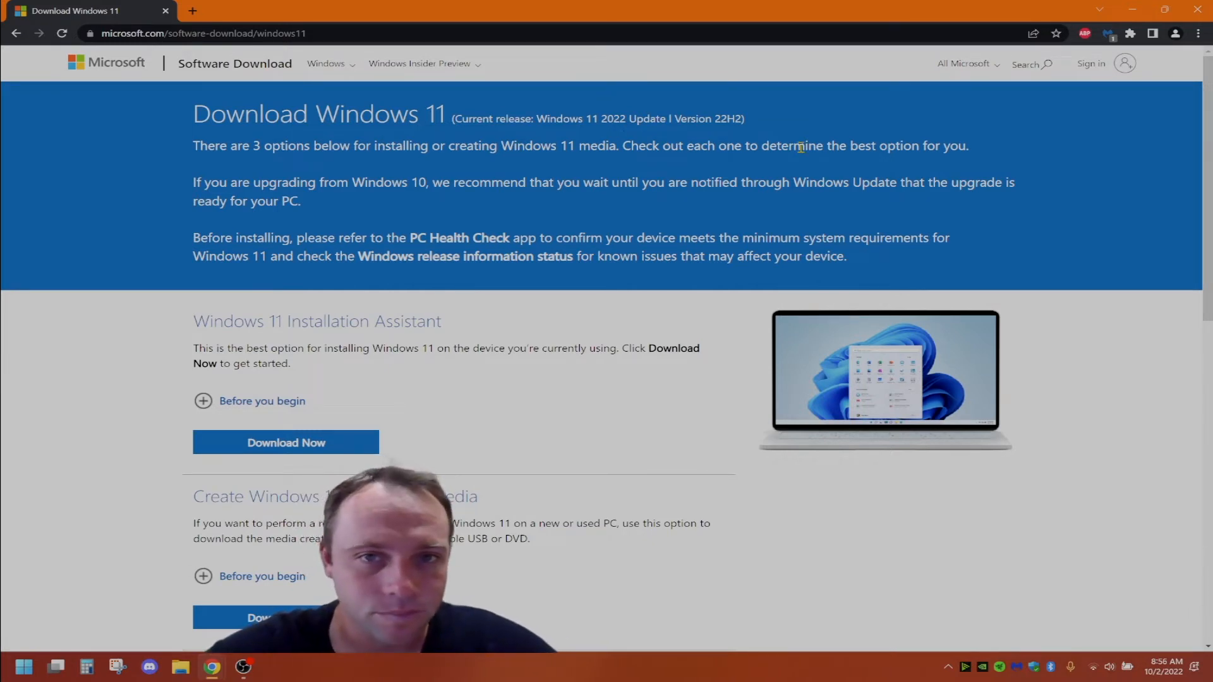
pyautogui.scroll(-2, 632, 328)
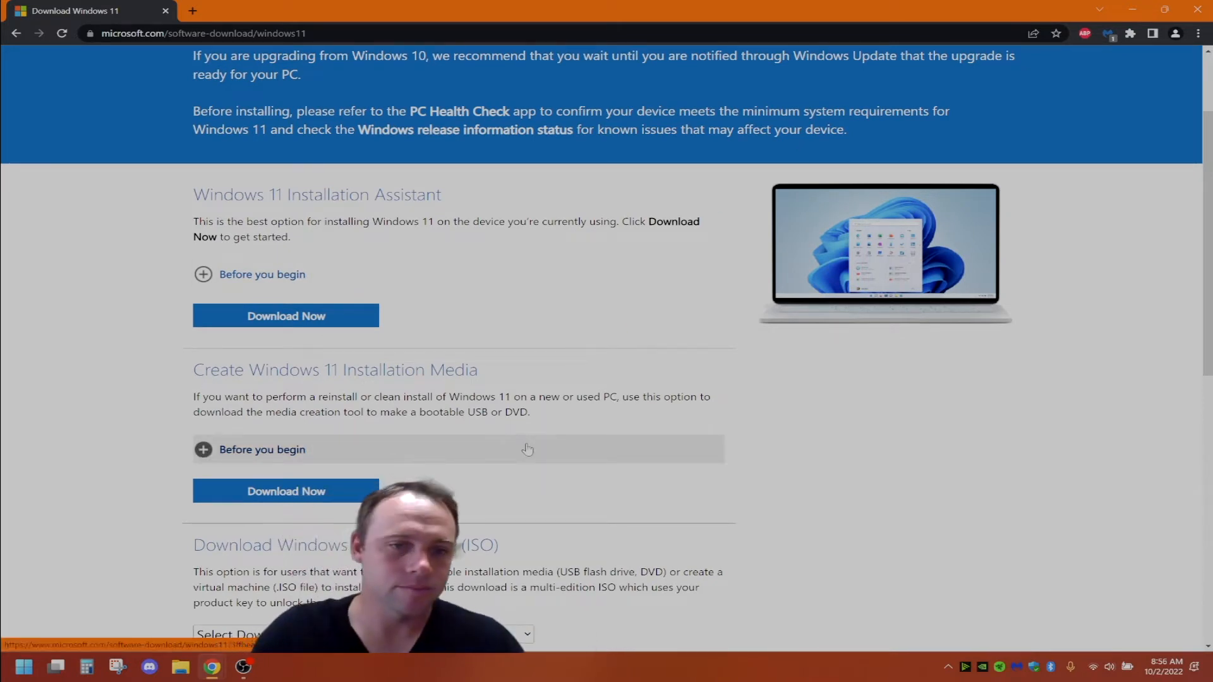
pyautogui.scroll(-3, 527, 449)
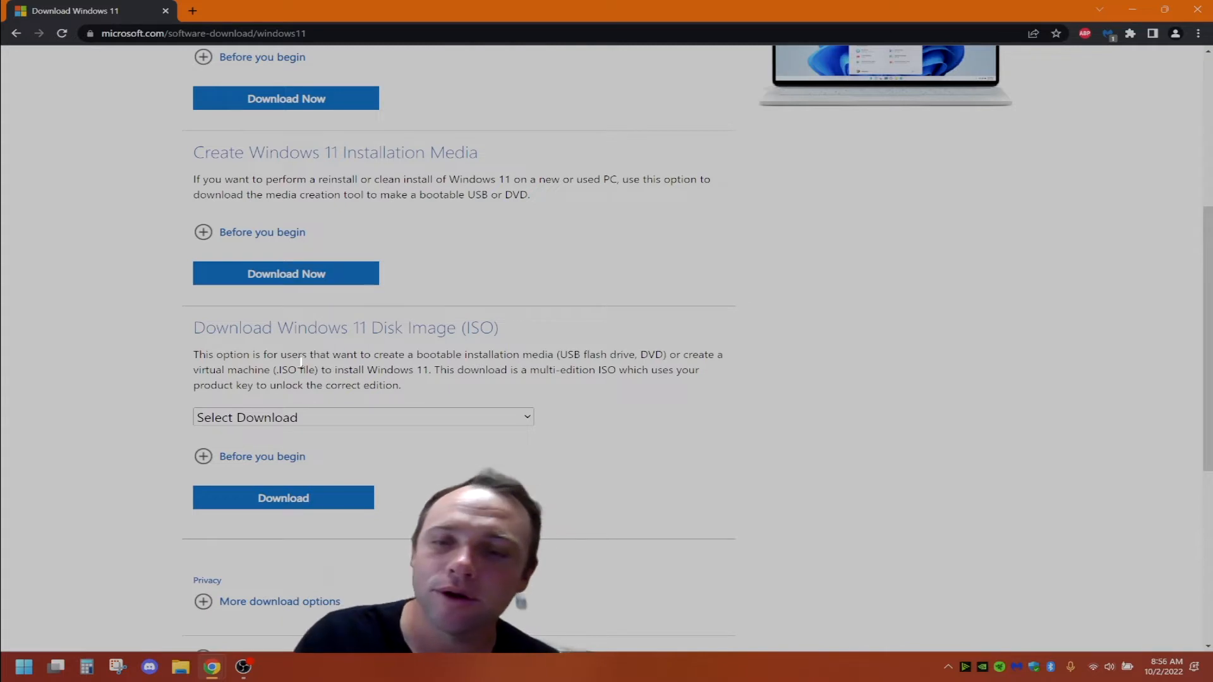
pyautogui.scroll(5, 301, 363)
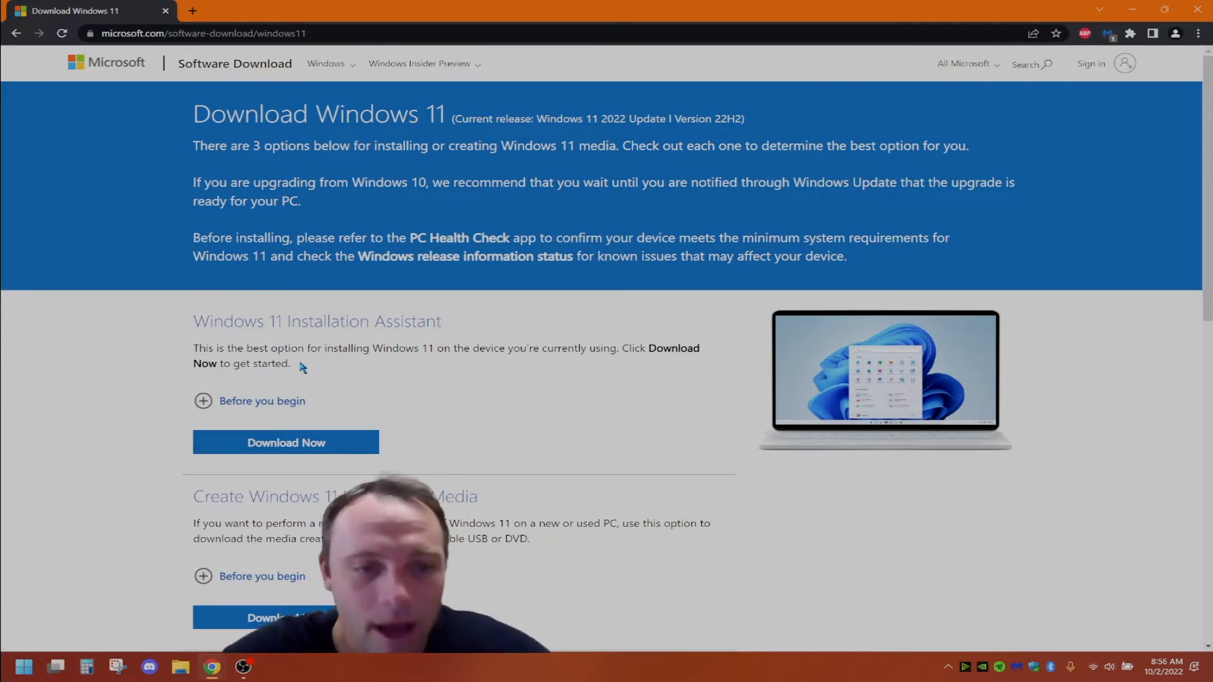
pyautogui.scroll(-10, 302, 366)
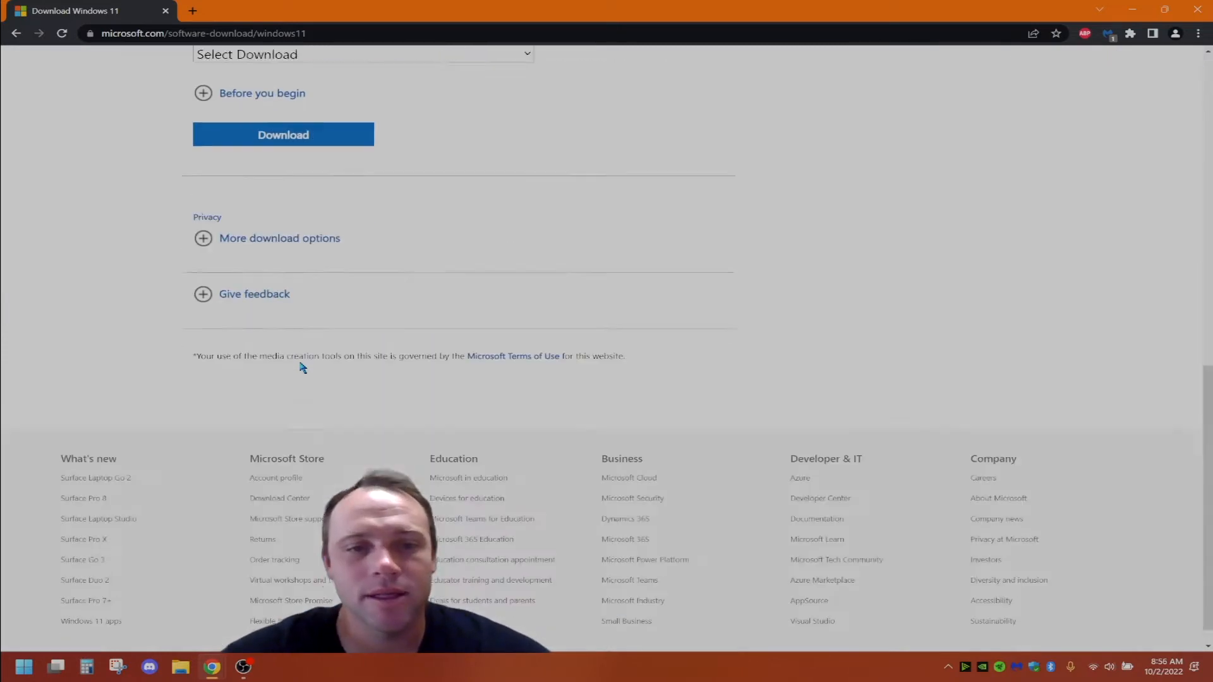
pyautogui.scroll(5, 302, 367)
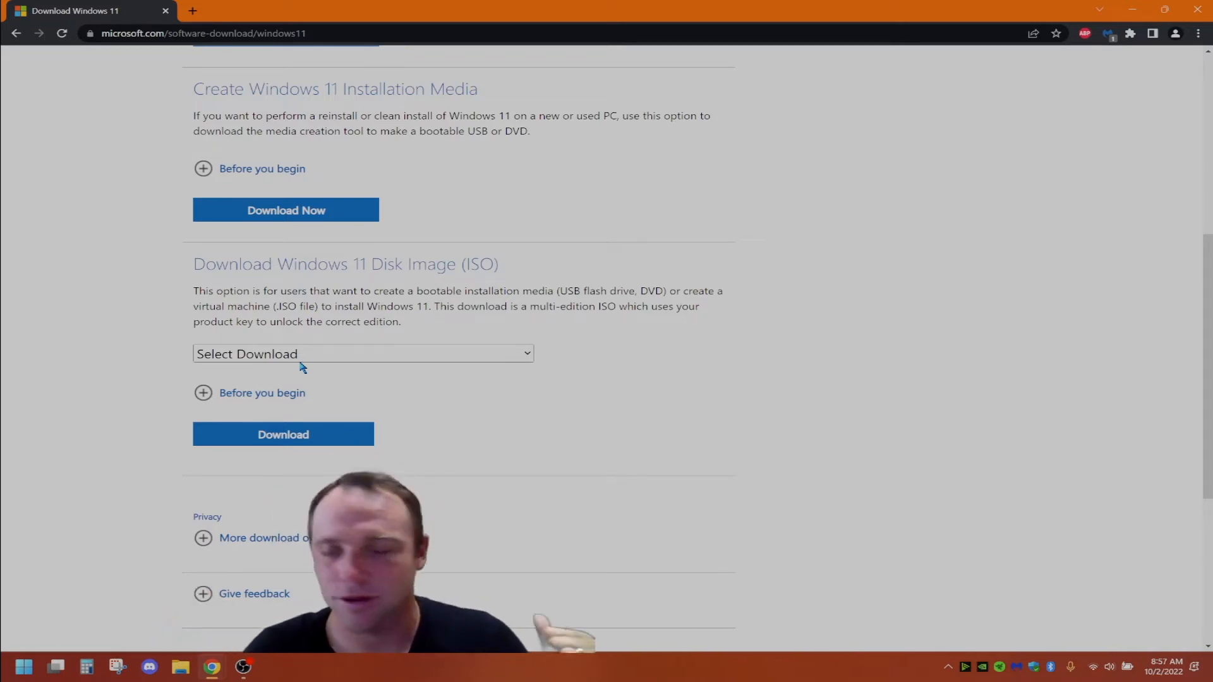
pyautogui.click(1197, 10)
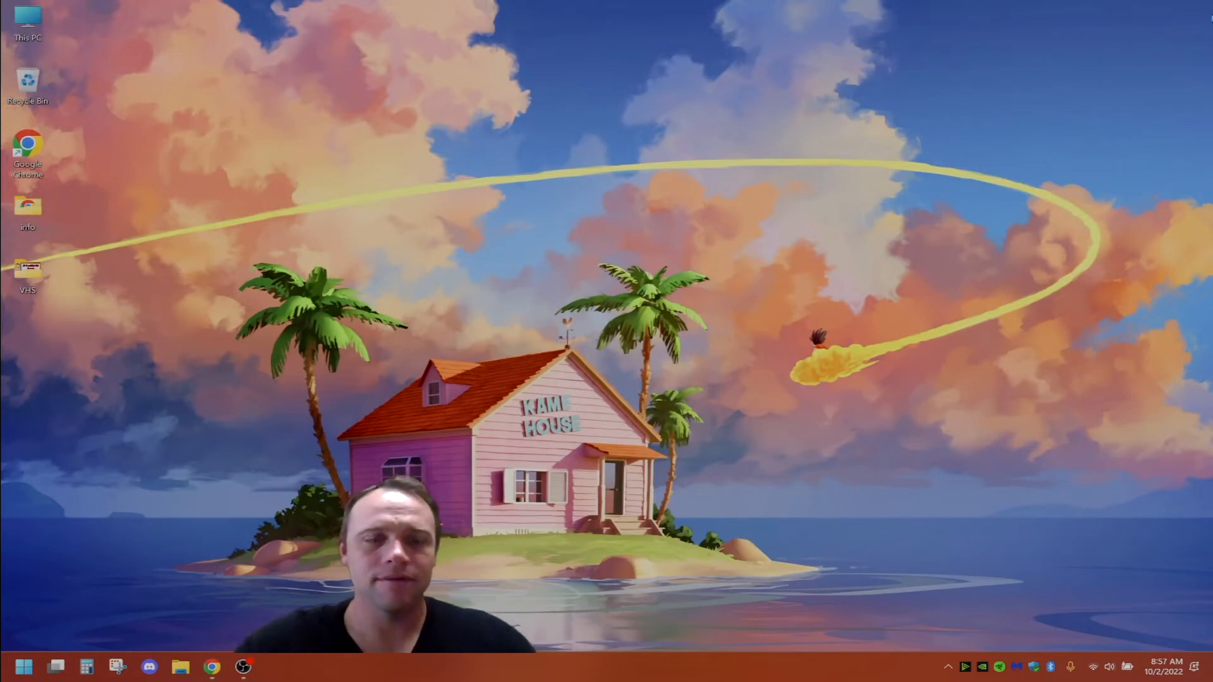
# Step: Open This PC to view the computer's folders and drives
pyautogui.doubleClick(27, 21)
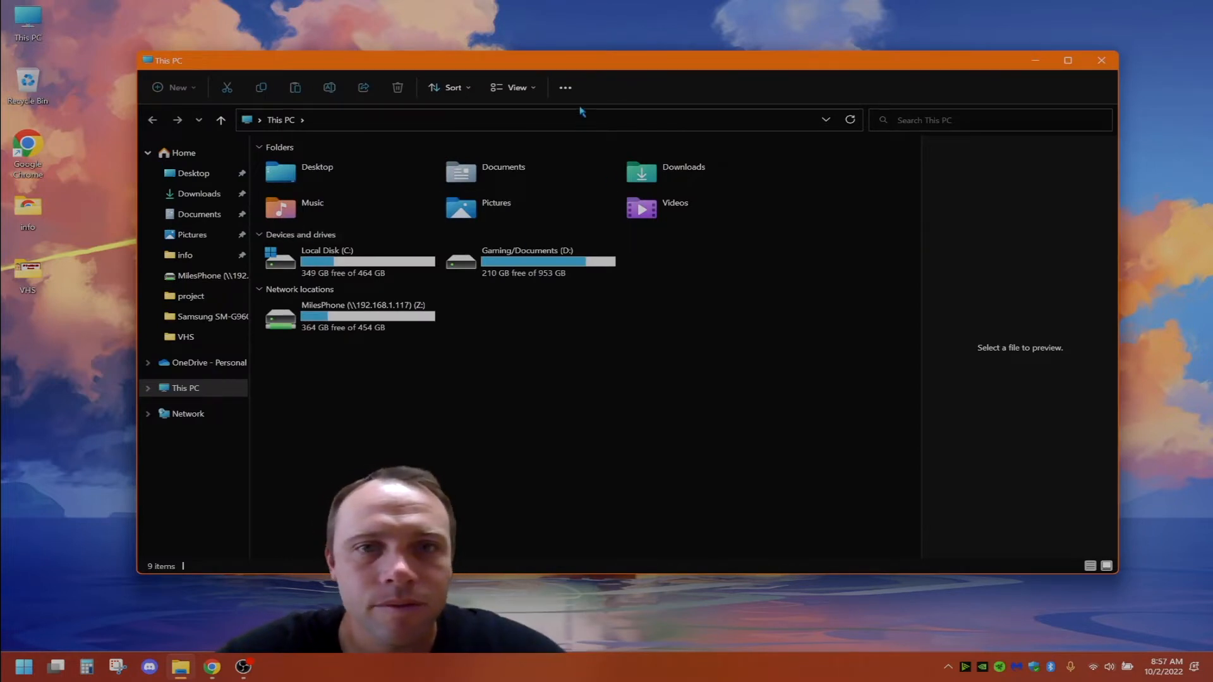
pyautogui.click(566, 87)
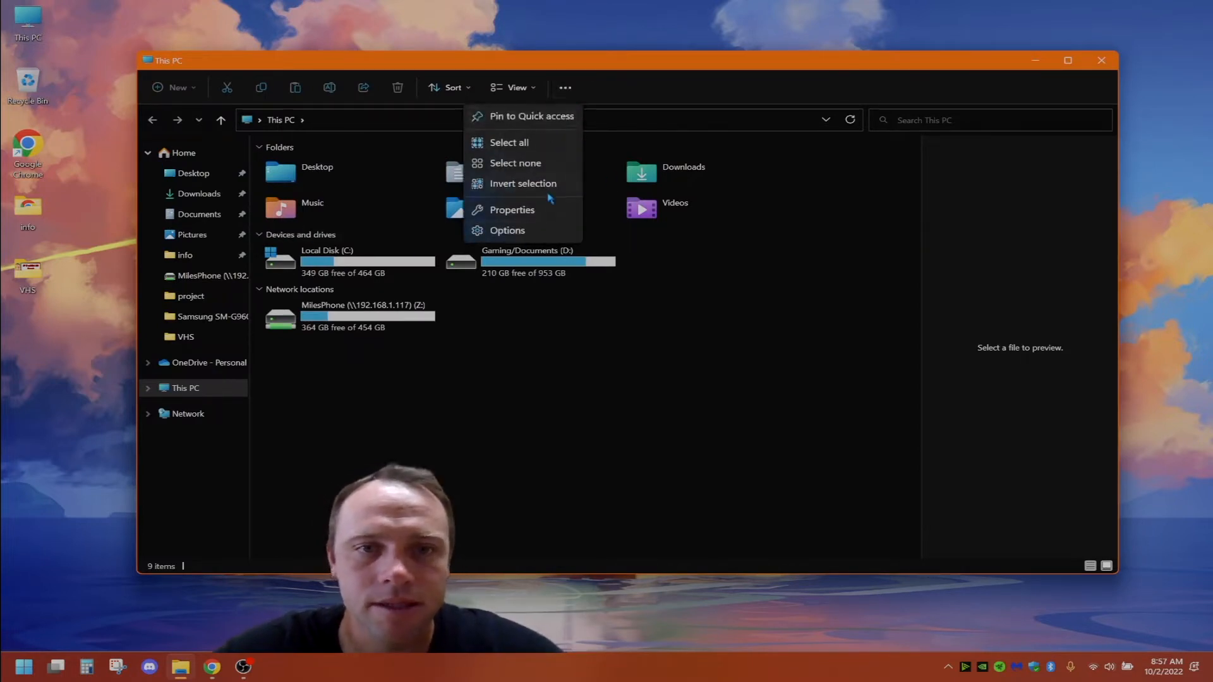
pyautogui.click(575, 96)
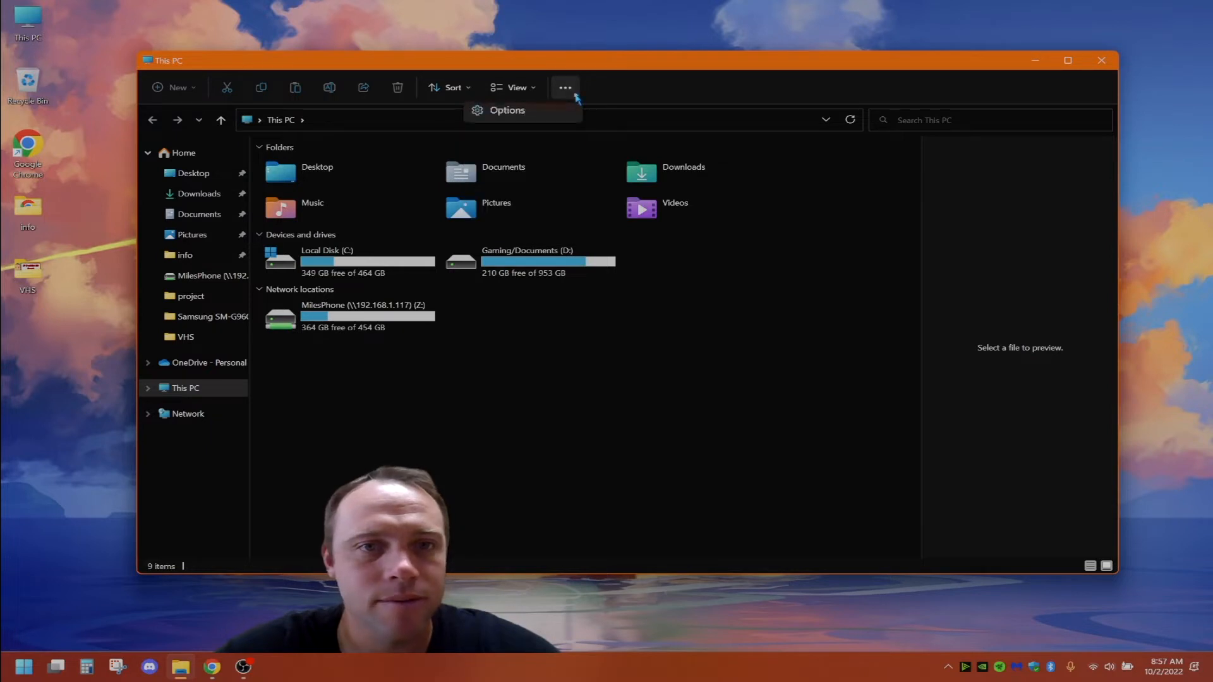
pyautogui.click(577, 99)
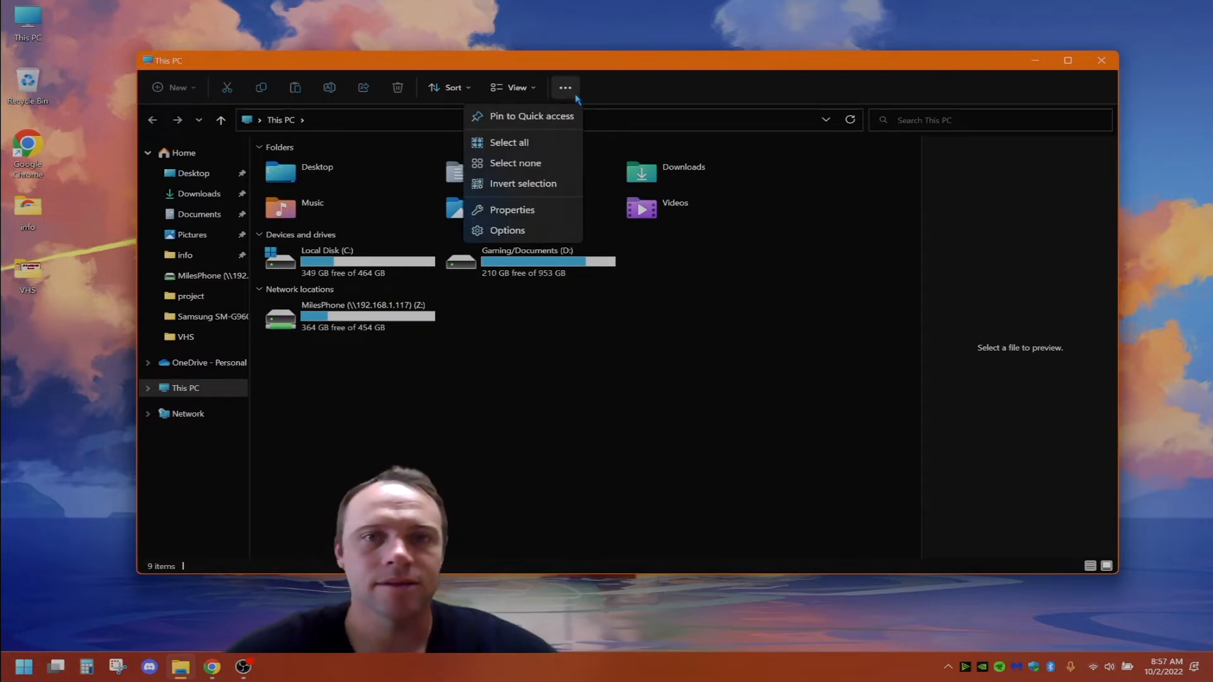
pyautogui.click(566, 88)
pyautogui.rightClick(26, 14)
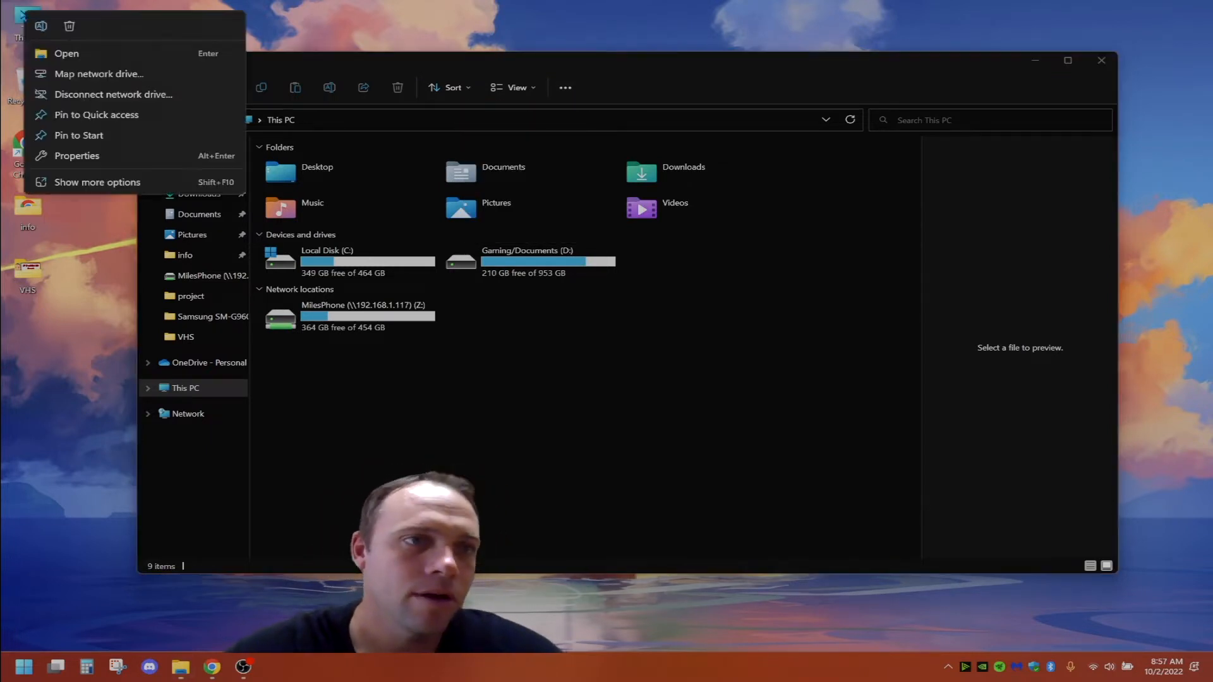
pyautogui.click(82, 74)
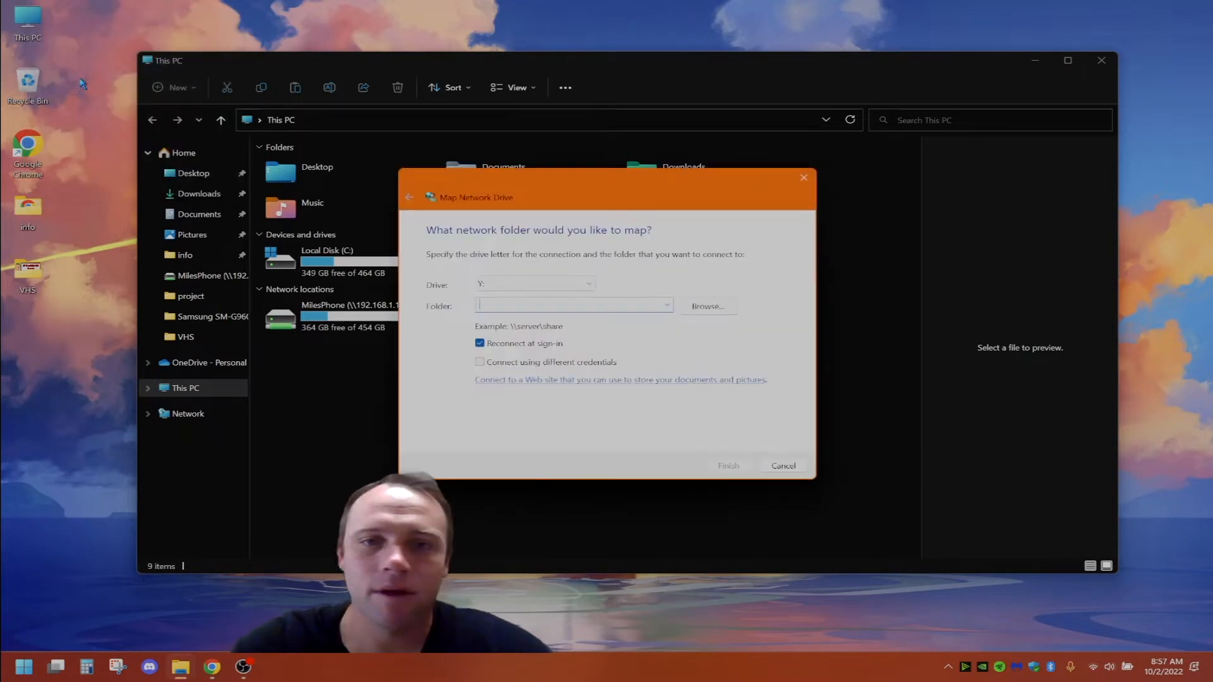
pyautogui.click(801, 177)
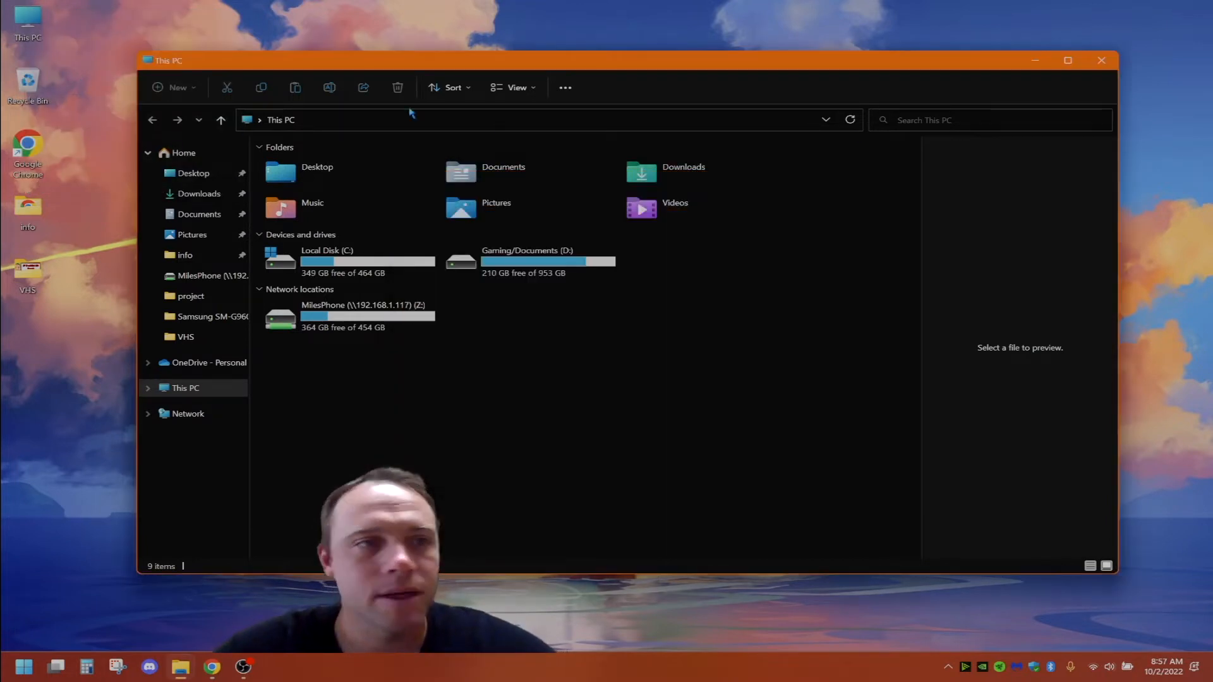
pyautogui.rightClick(43, 23)
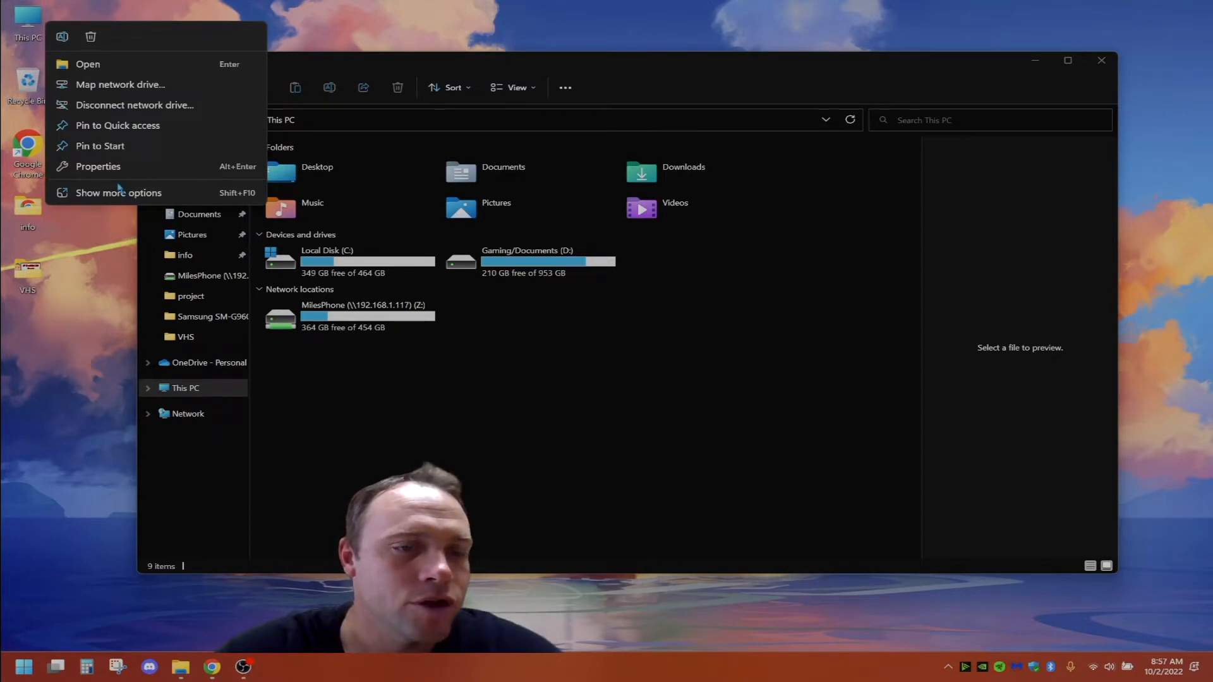
pyautogui.click(144, 195)
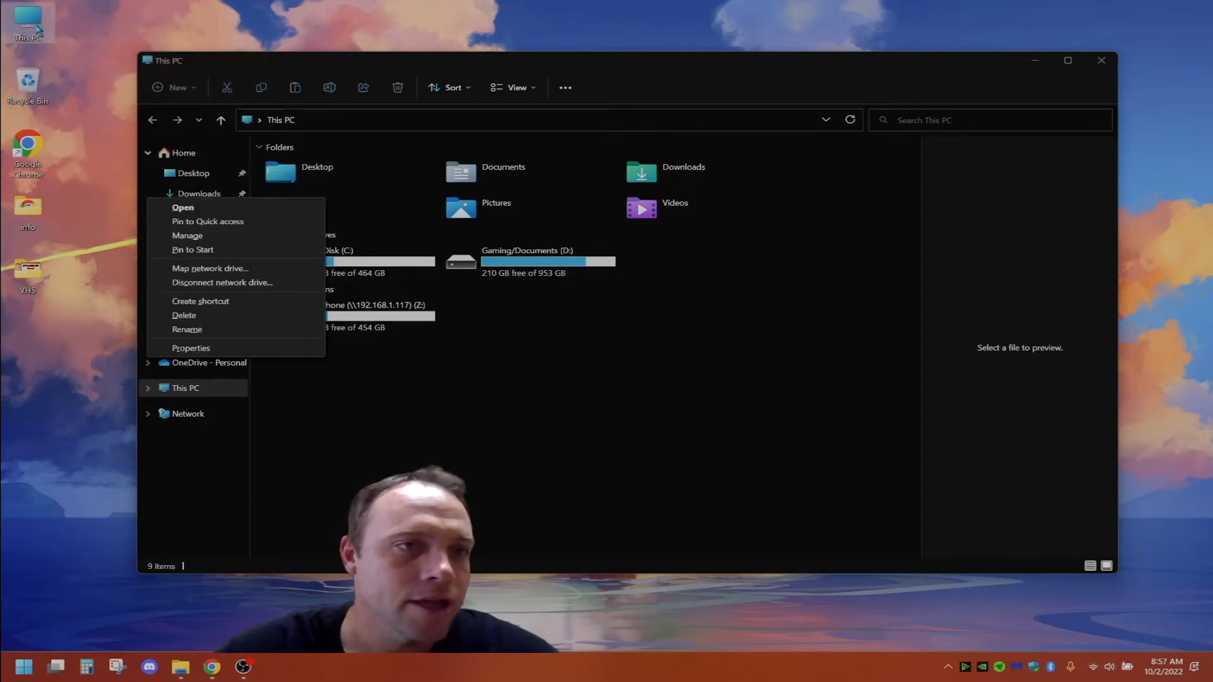
pyautogui.click(155, 5)
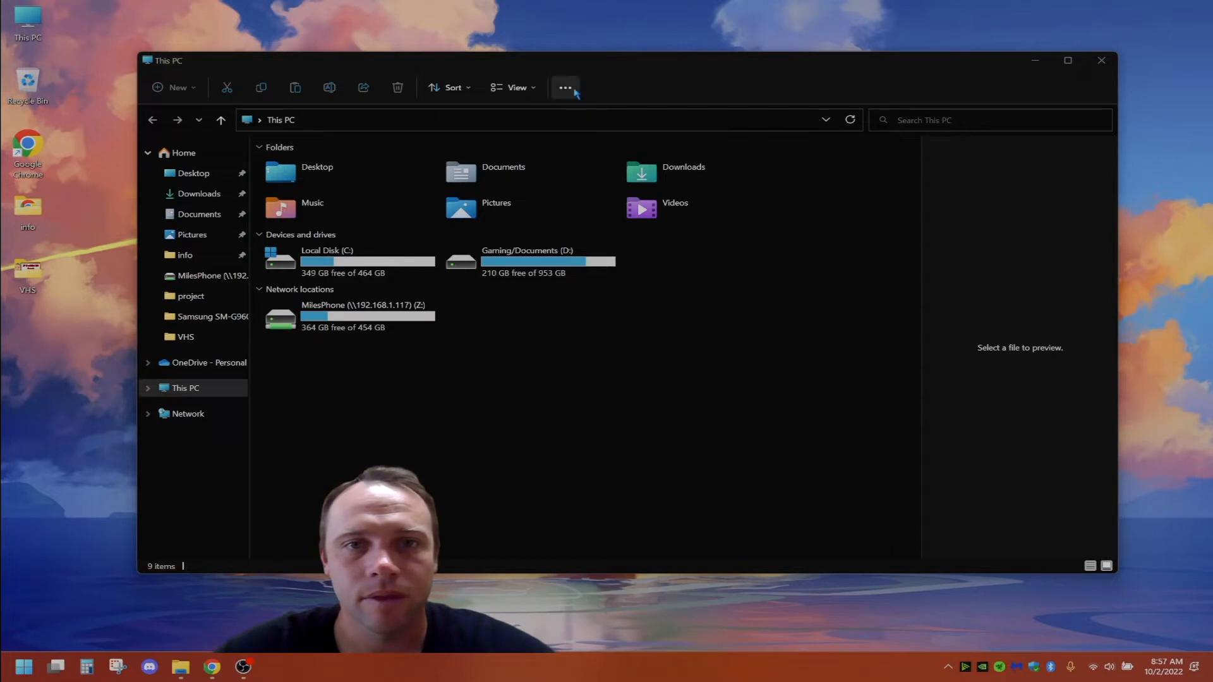
pyautogui.click(482, 94)
pyautogui.click(565, 87)
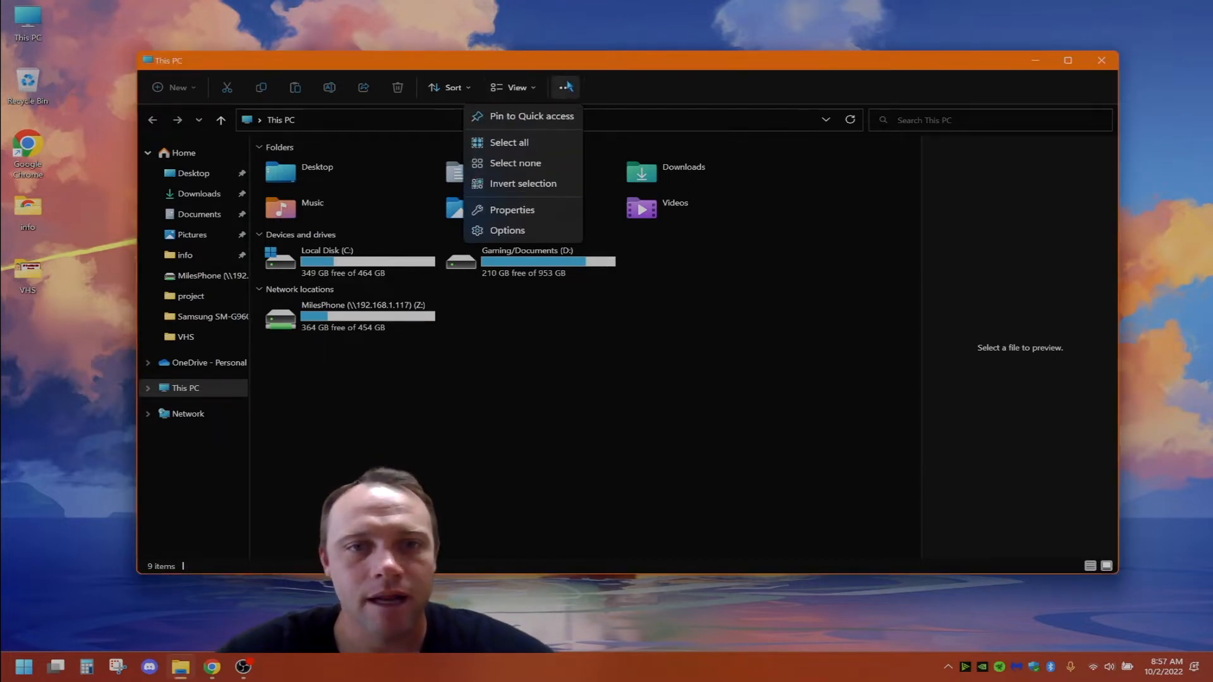
pyautogui.click(577, 339)
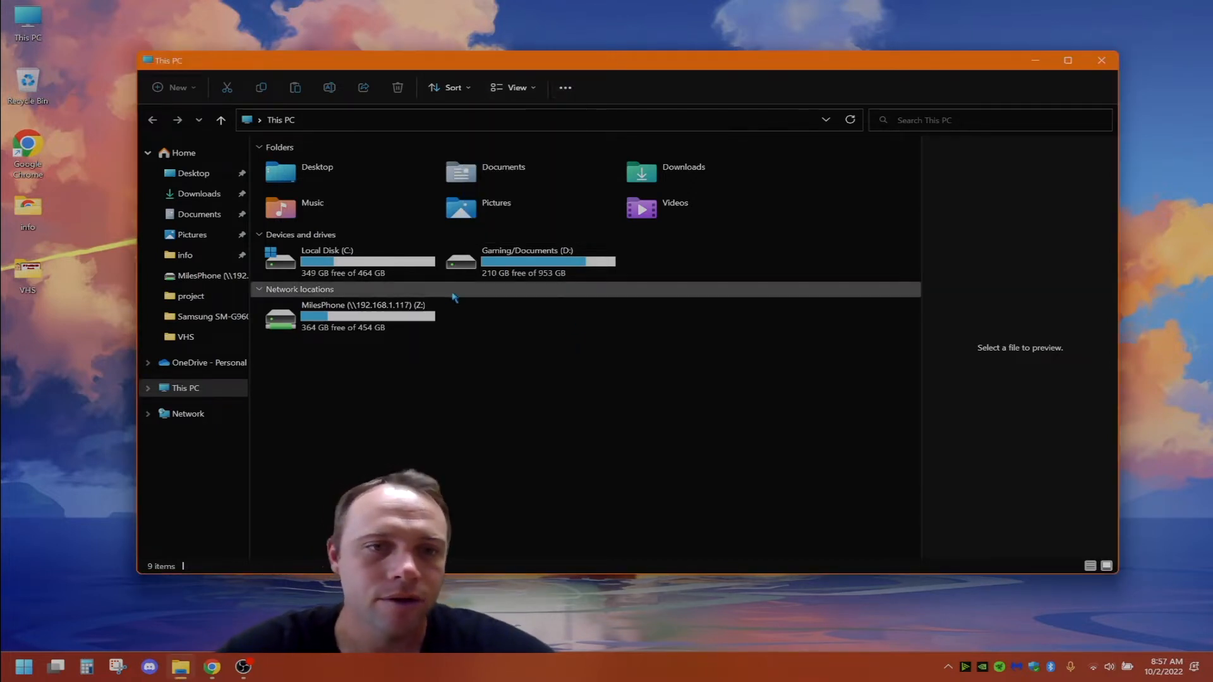
# Step: Open the properties of Local Disk (C:) and show its detailed storage usage
pyautogui.rightClick(371, 276)
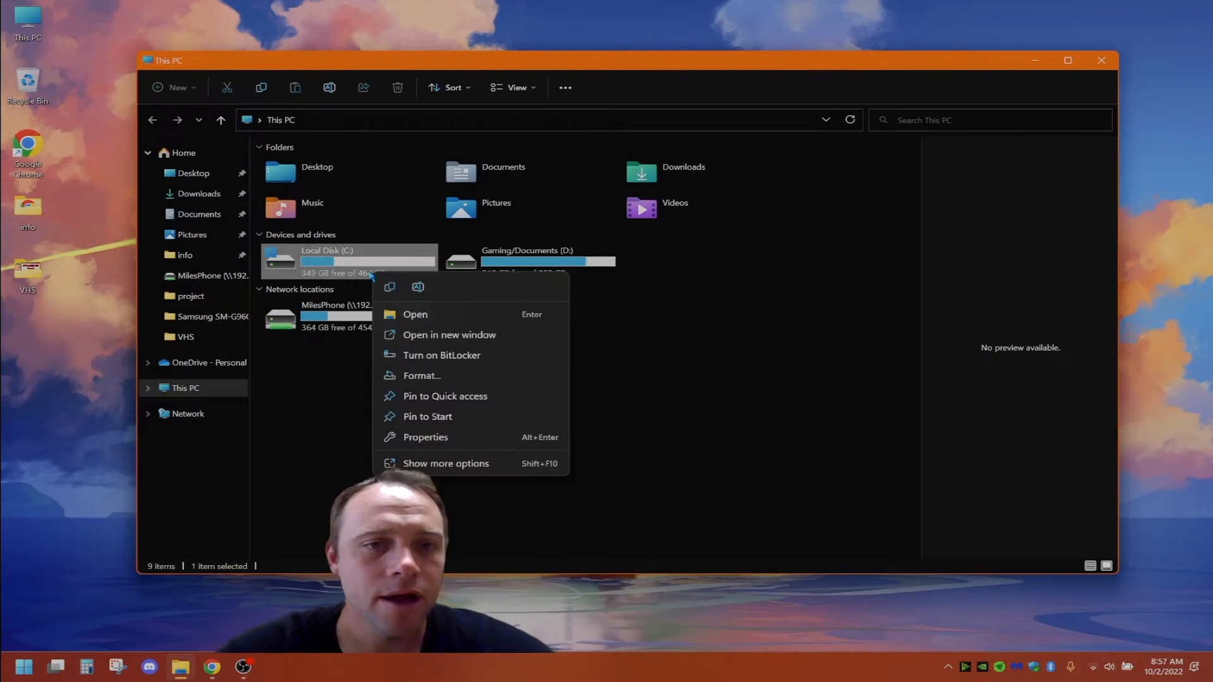
pyautogui.click(453, 446)
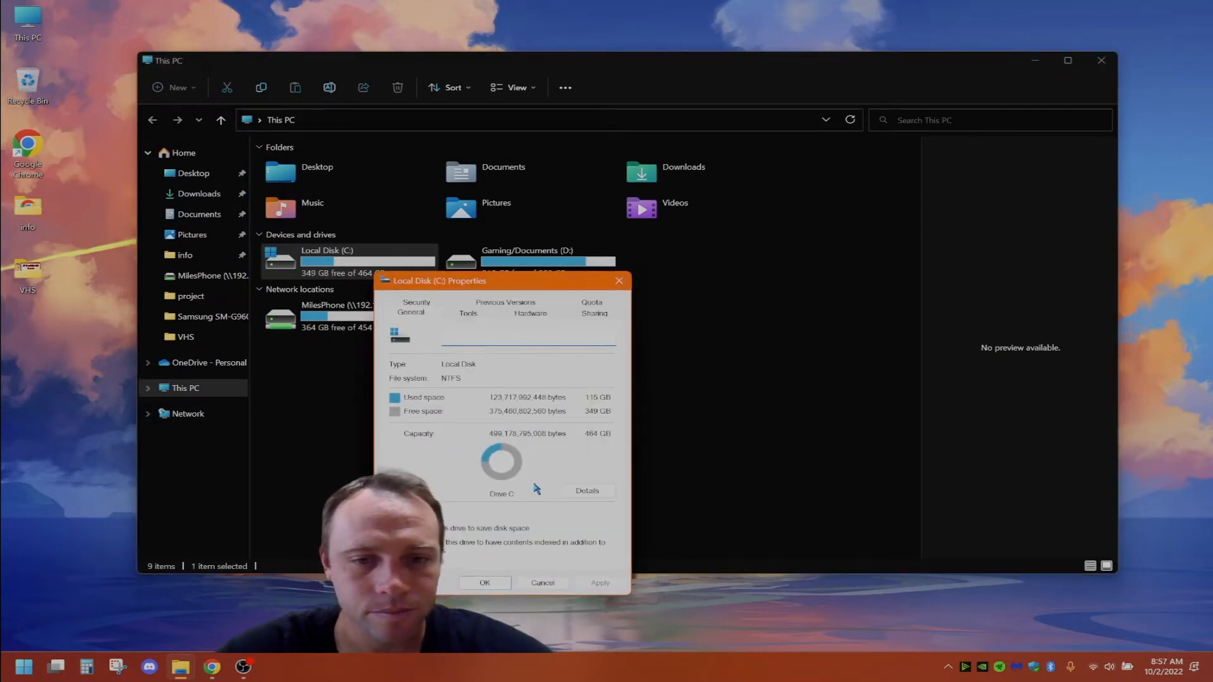
pyautogui.click(579, 492)
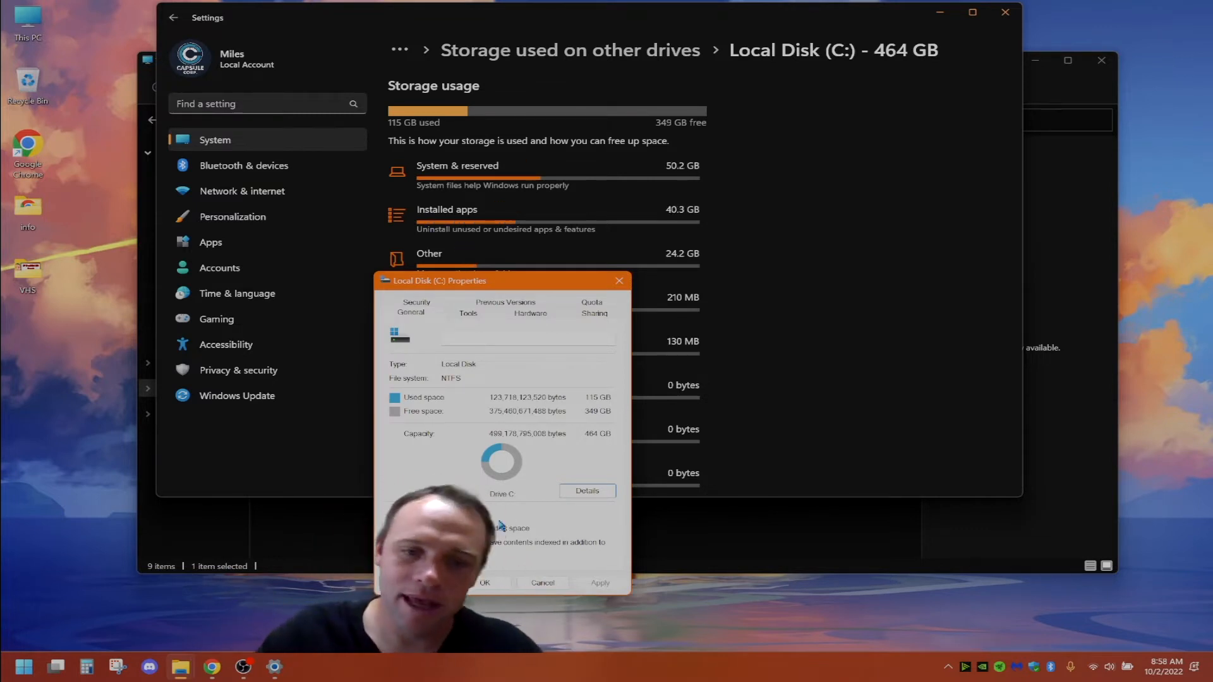
# Step: Inspect the large folders in the Other storage category of Local Disk (C:), and return to the storage usage categories
pyautogui.click(480, 256)
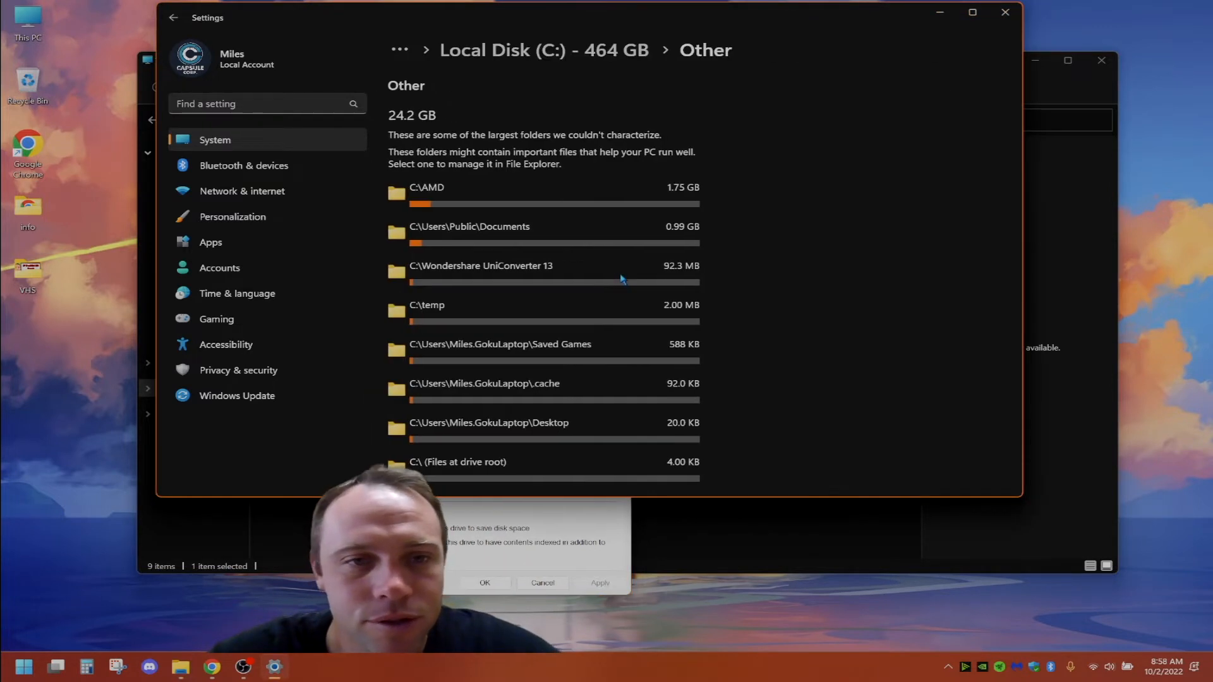
pyautogui.click(172, 17)
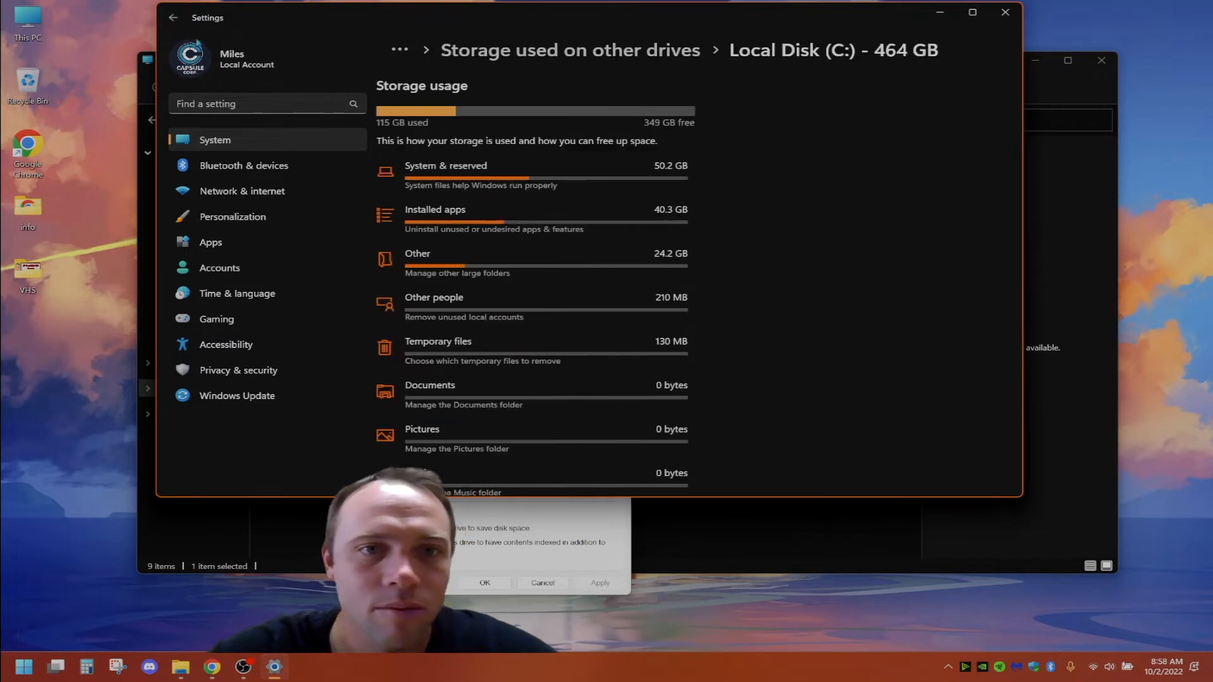
pyautogui.scroll(-3, 515, 237)
pyautogui.scroll(-5, 515, 237)
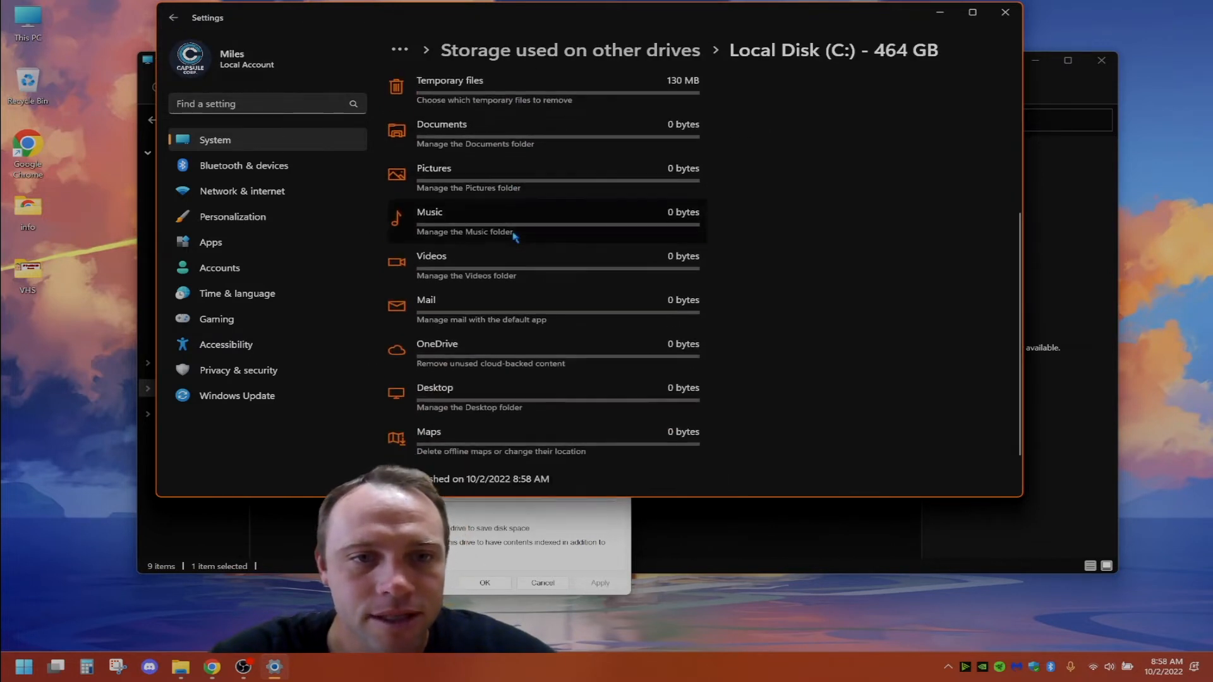
# Step: Check the Pictures and Installed apps categories of Local Disk (C:), and return to the list of storage categories
pyautogui.scroll(3, 515, 237)
pyautogui.click(492, 201)
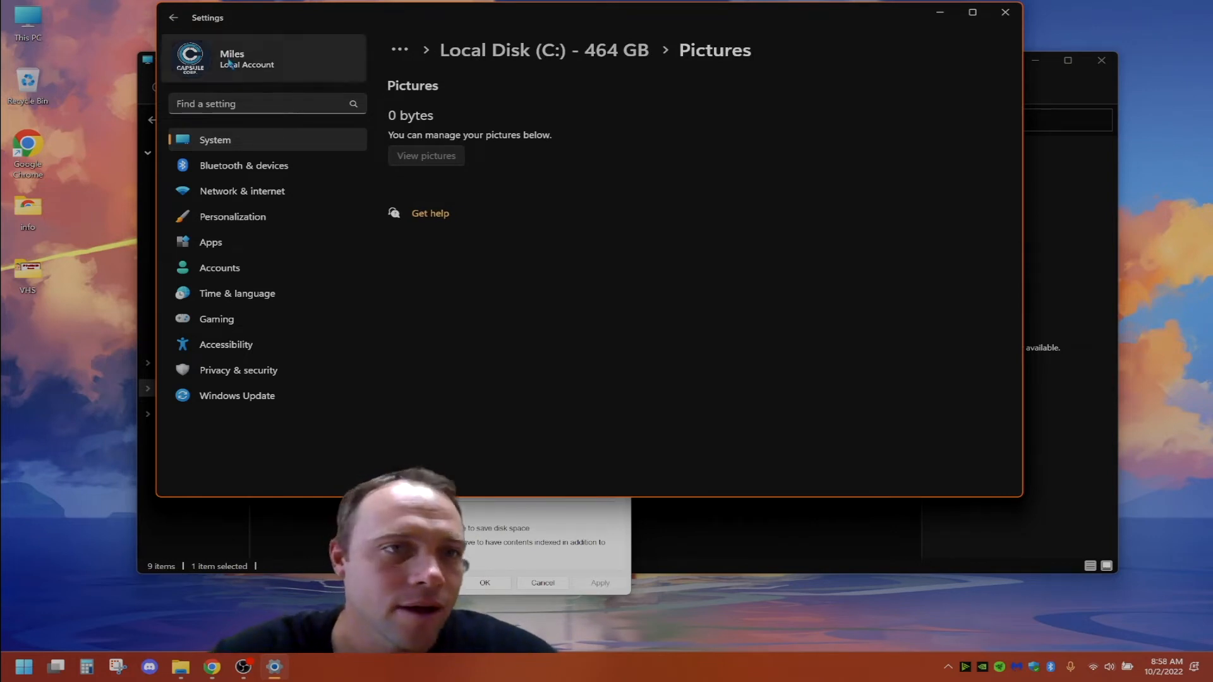
pyautogui.click(173, 17)
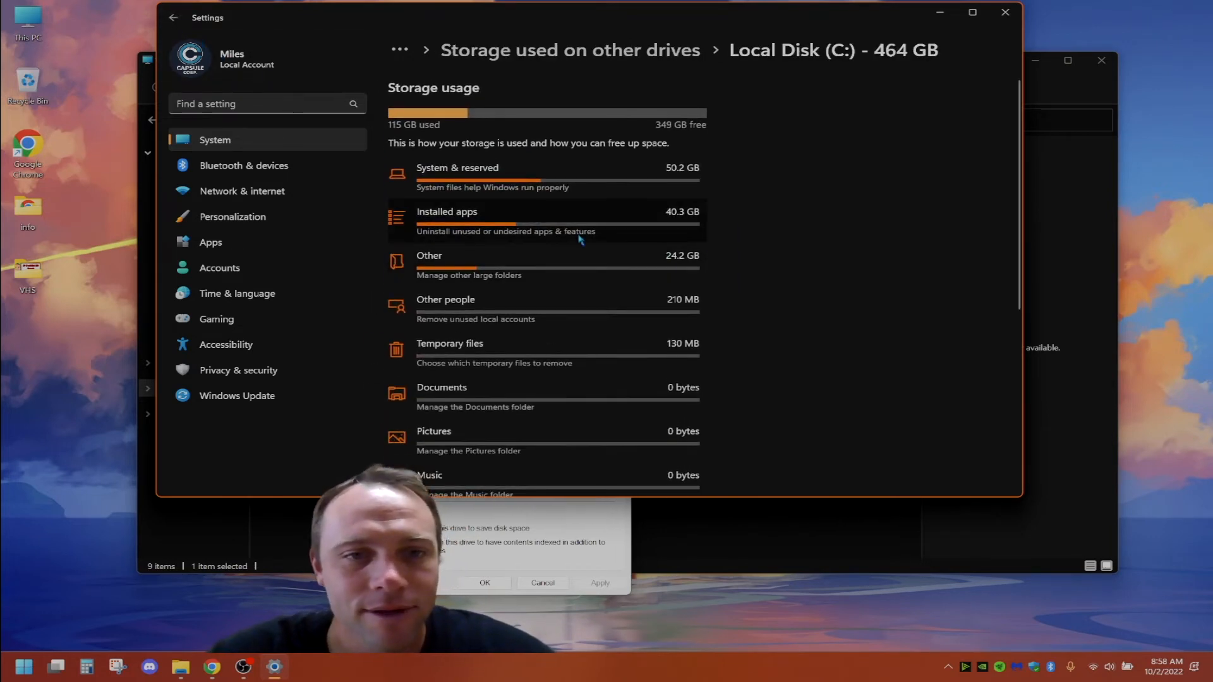
pyautogui.click(533, 216)
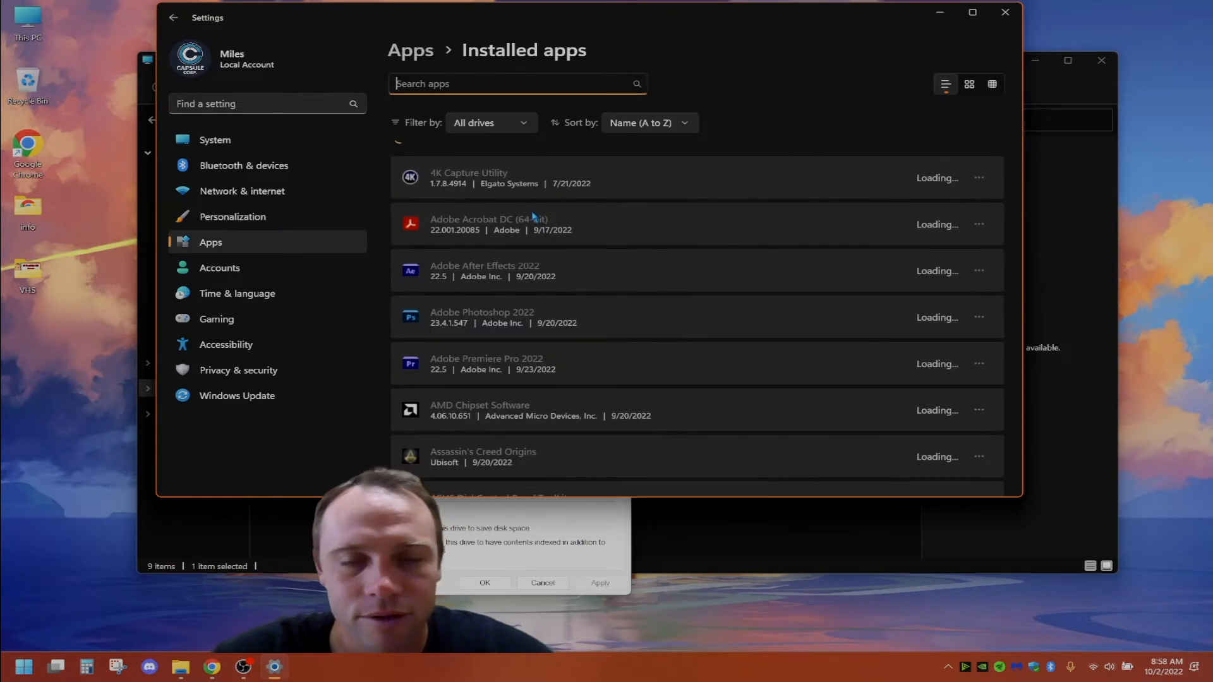
pyautogui.click(172, 17)
pyautogui.scroll(-5, 468, 261)
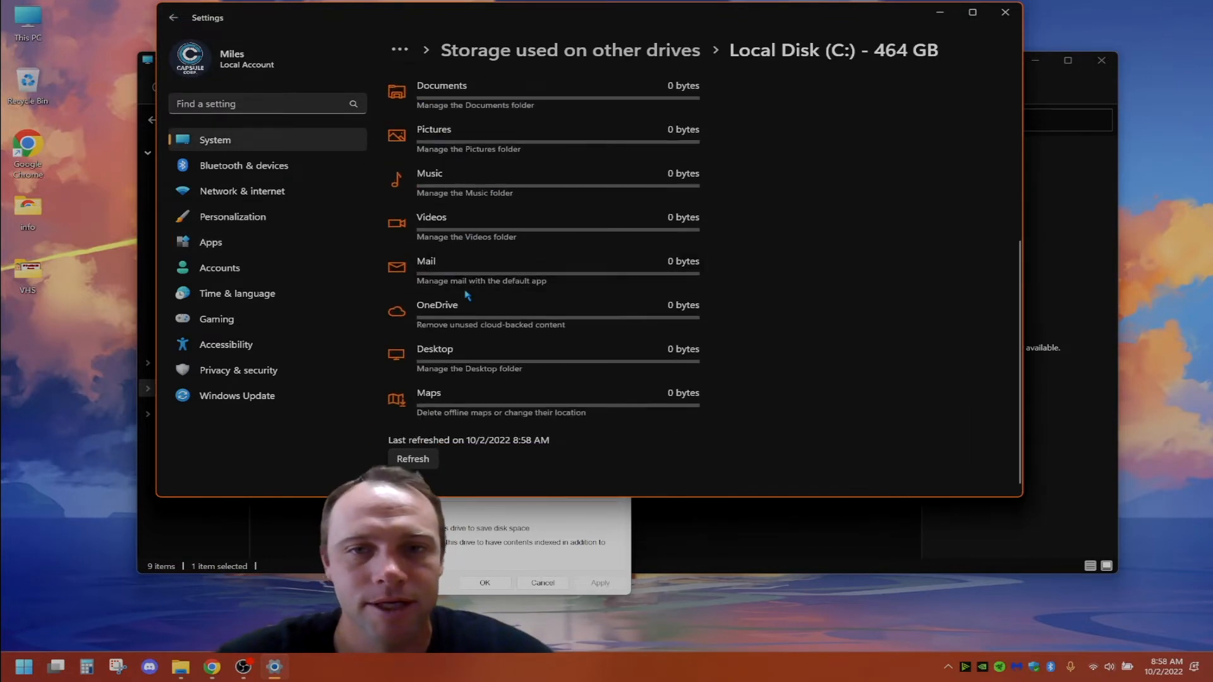
# Step: Search the settings for storage and open the Storage settings page
pyautogui.scroll(5, 467, 278)
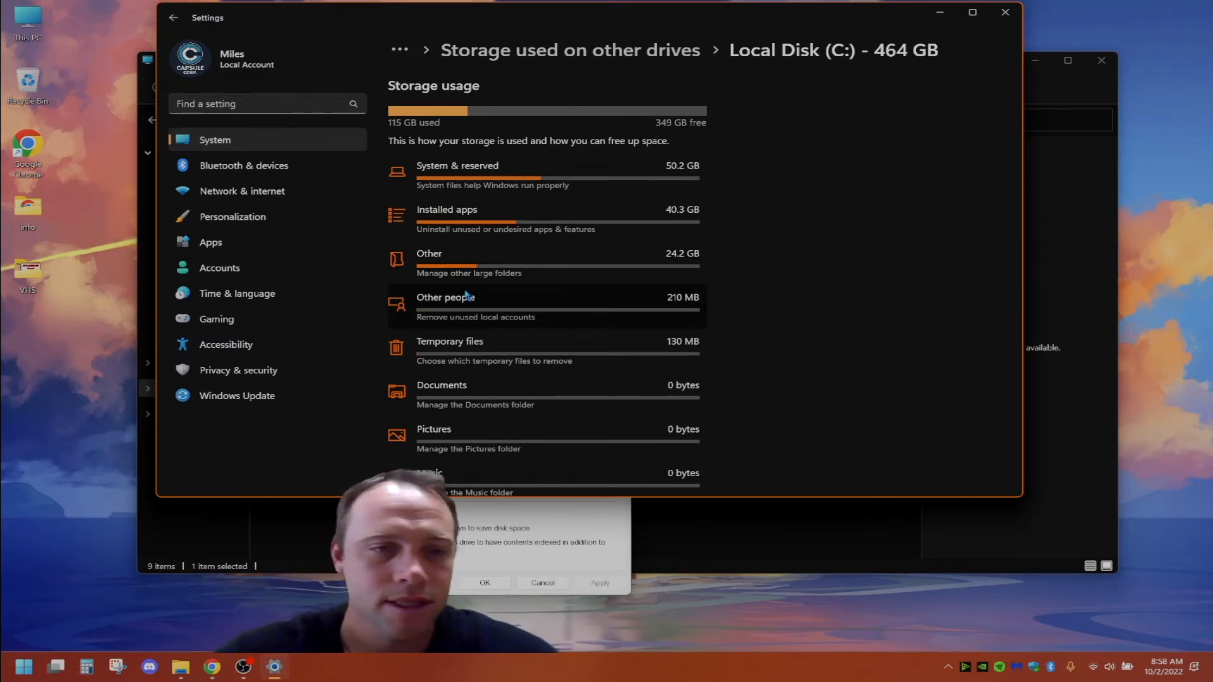
pyautogui.click(253, 102)
pyautogui.write('s')
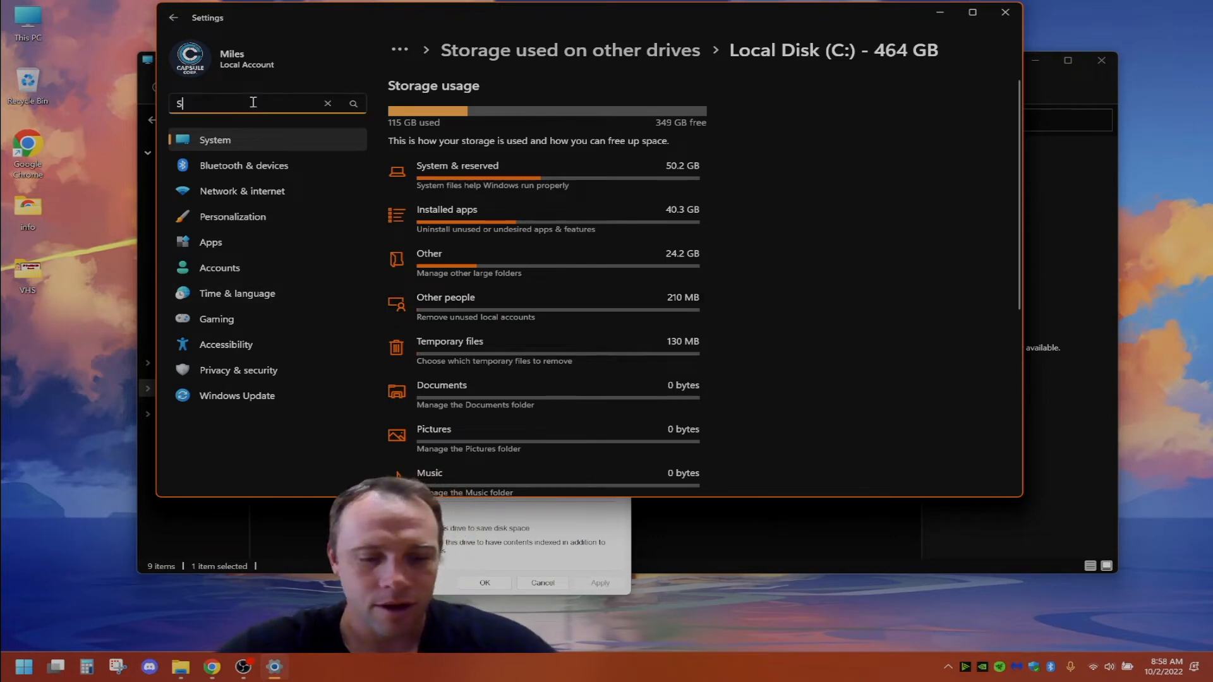
pyautogui.write('TRO')
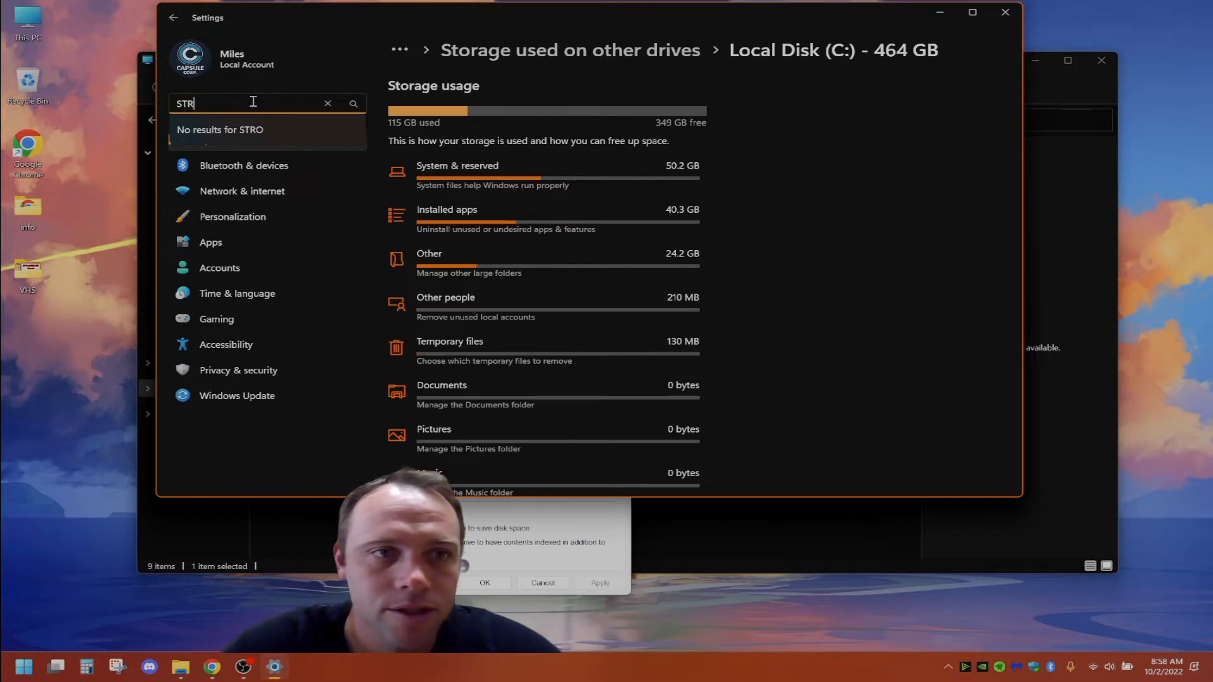
pyautogui.press('BackSpace')
pyautogui.write('ORG')
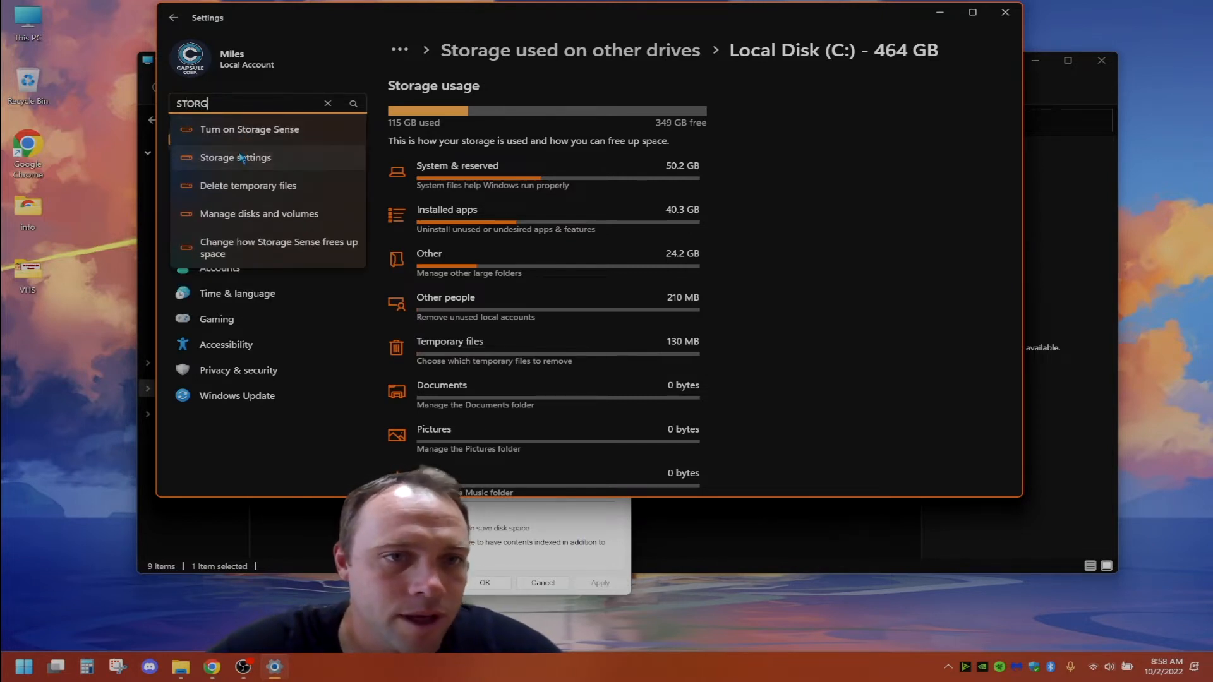
pyautogui.click(241, 158)
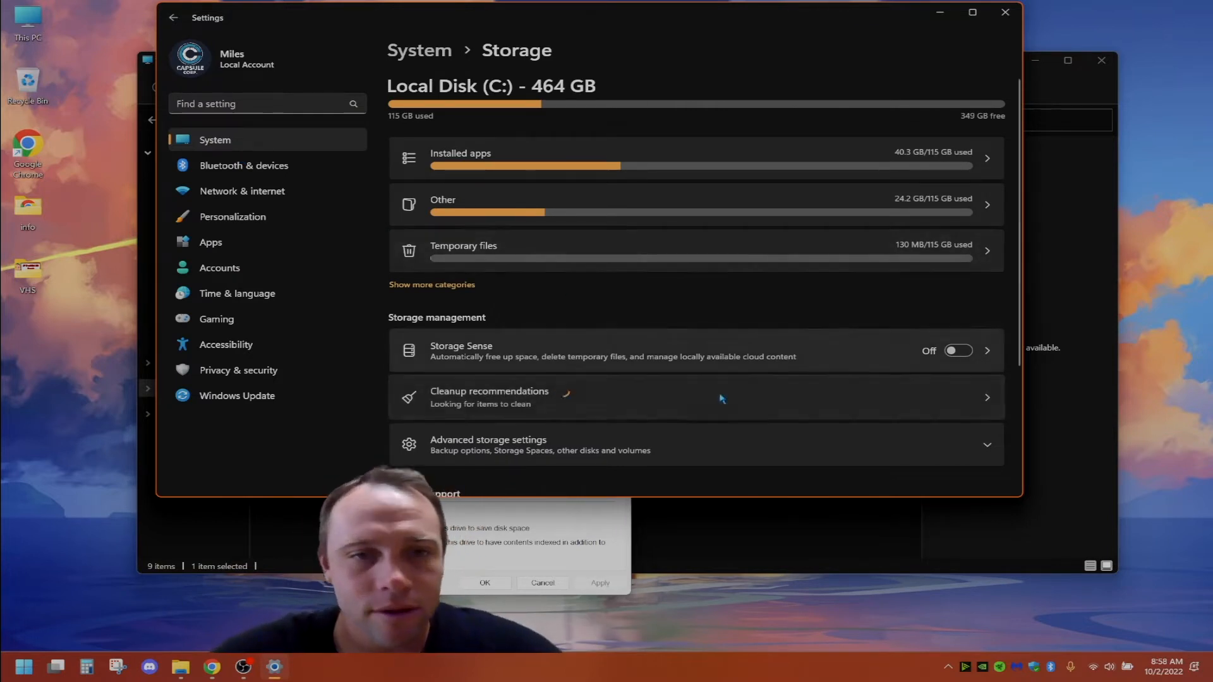
# Step: Check the save location choices for new apps in the advanced storage settings, and close Settings and the Local Disk (C:) properties
pyautogui.scroll(-3, 701, 405)
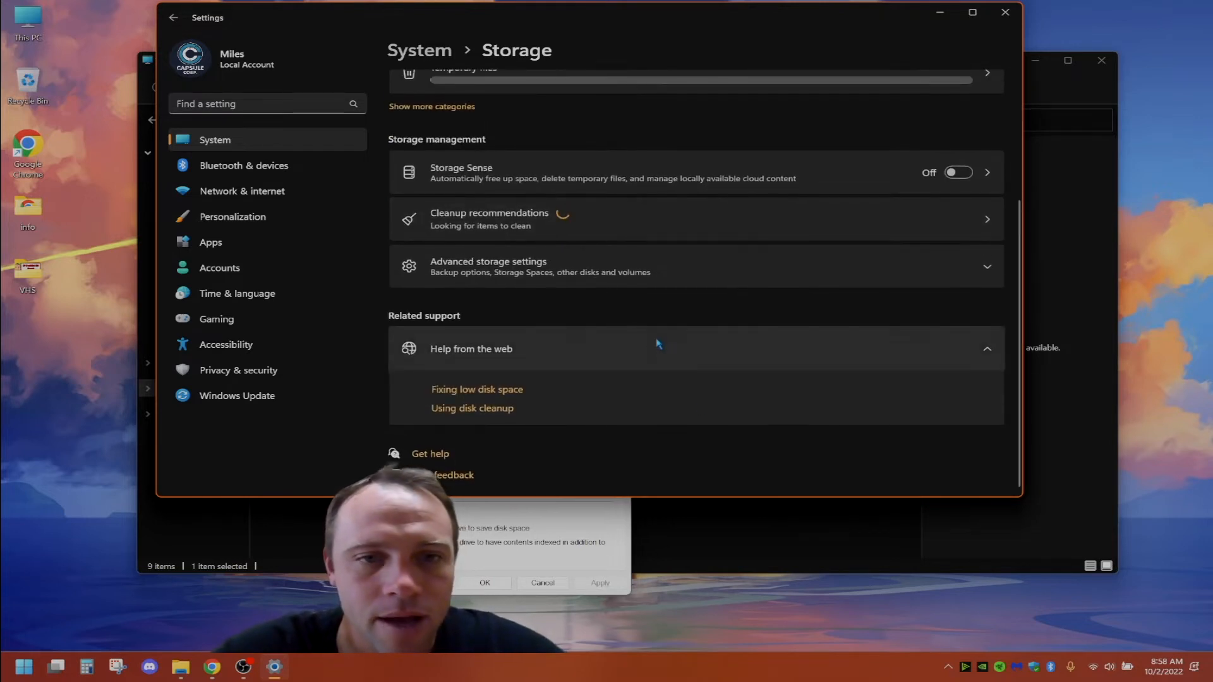
pyautogui.click(606, 280)
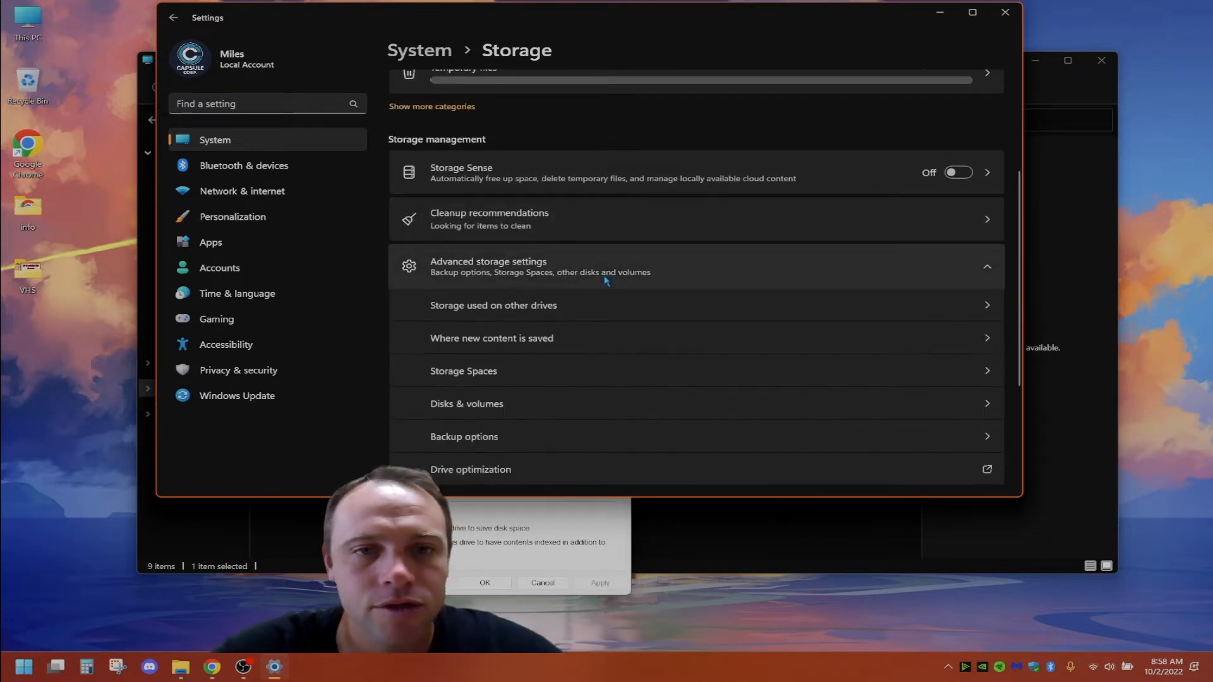
pyautogui.click(559, 340)
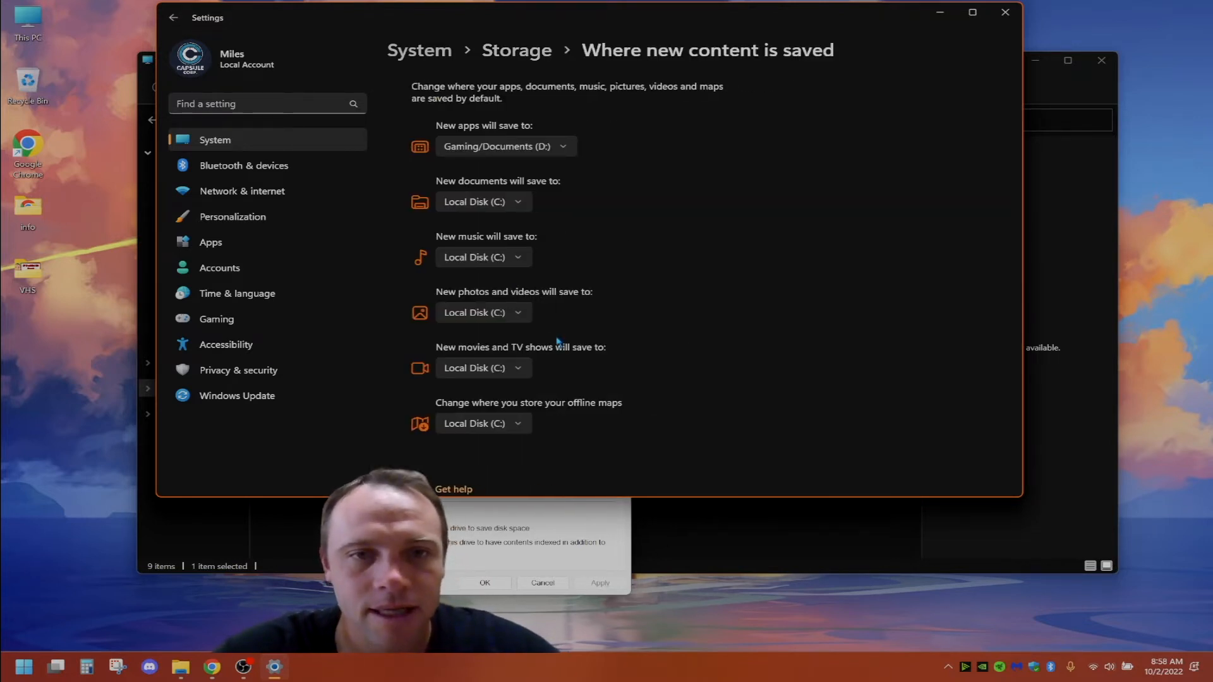
pyautogui.click(511, 147)
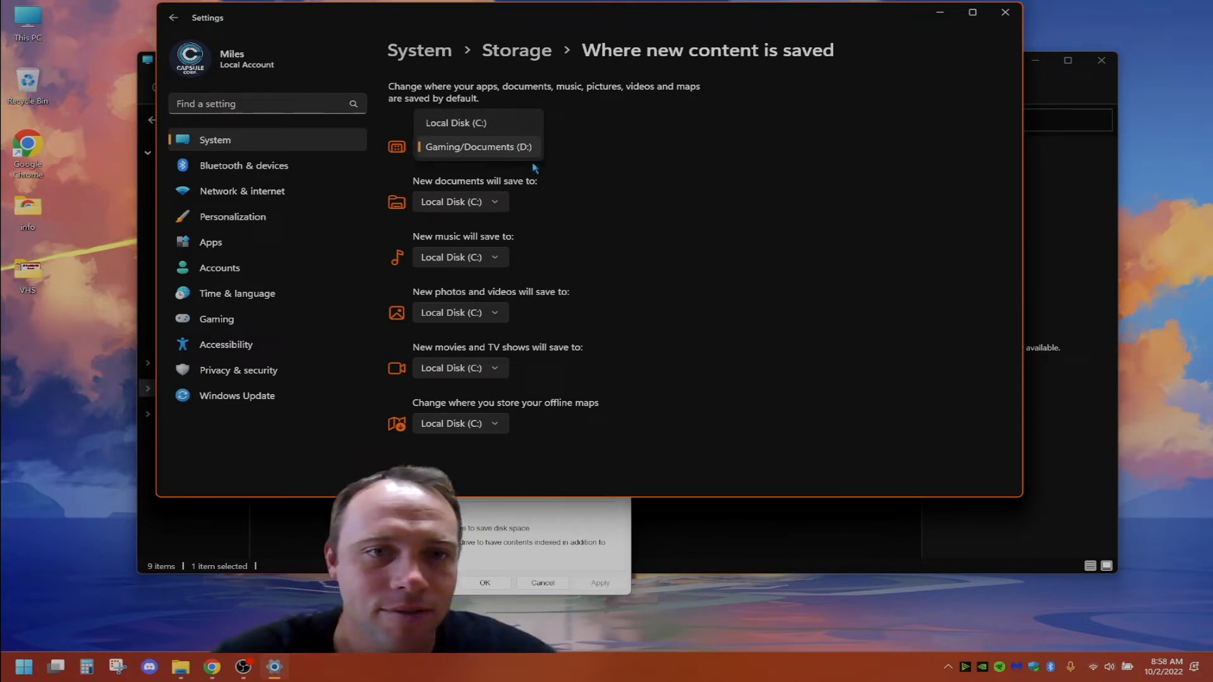
pyautogui.click(670, 182)
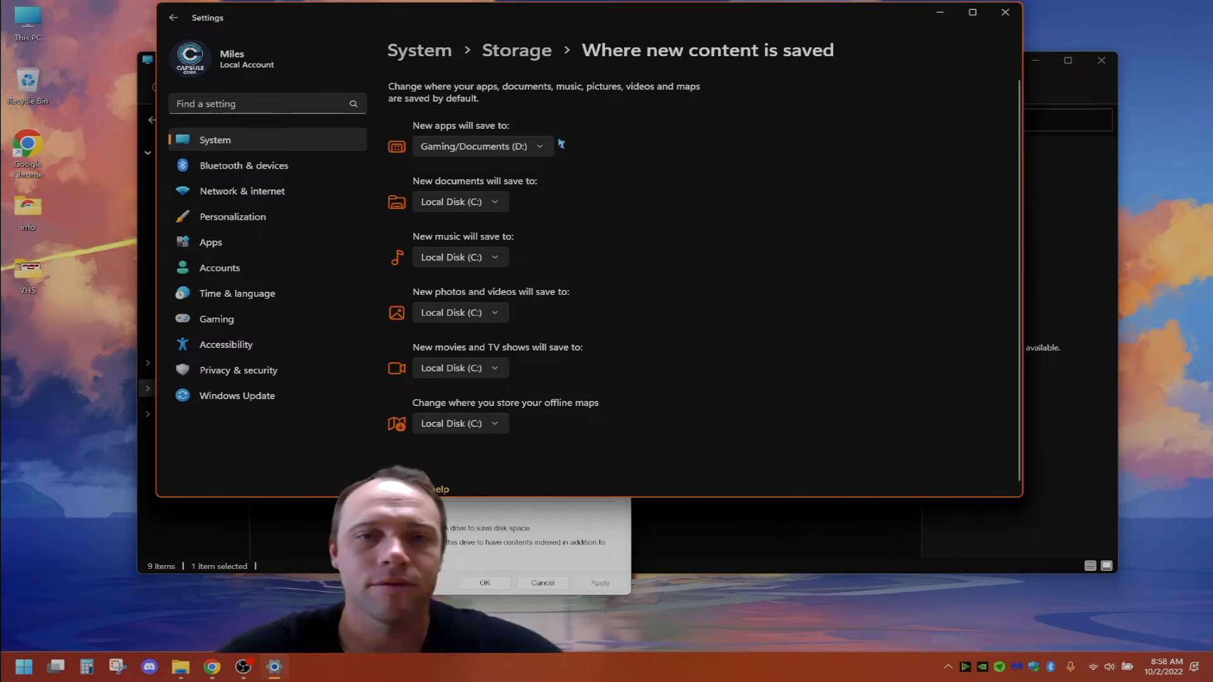
pyautogui.click(1005, 12)
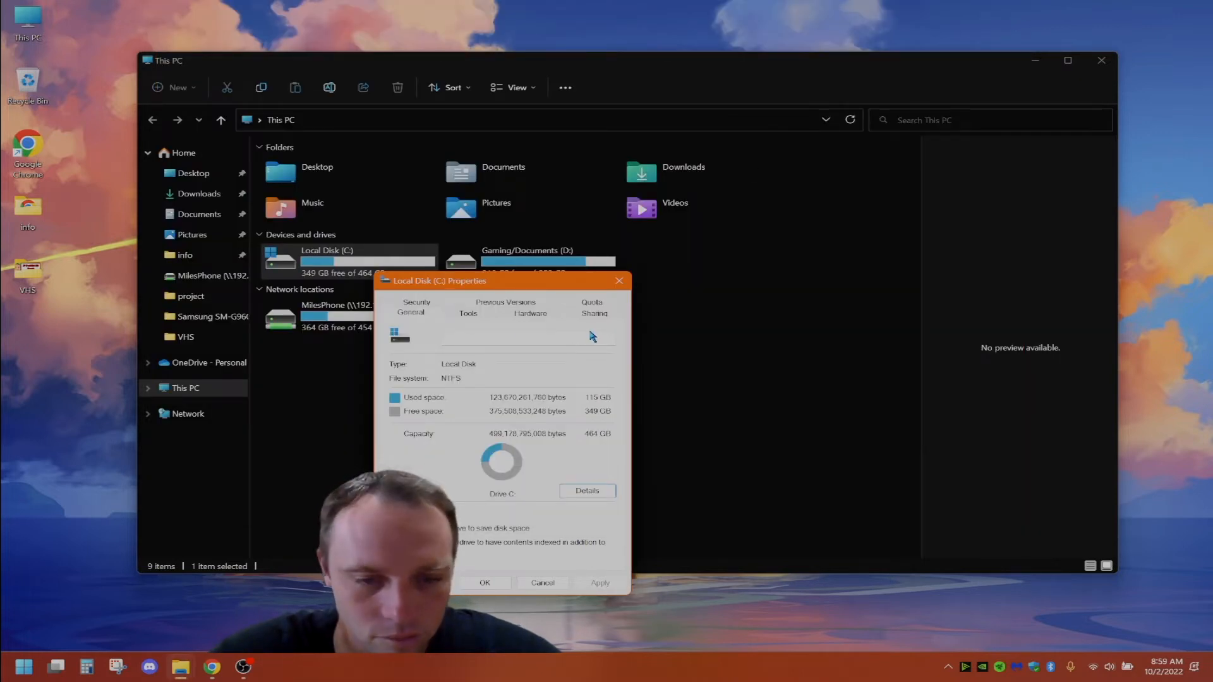
pyautogui.click(620, 281)
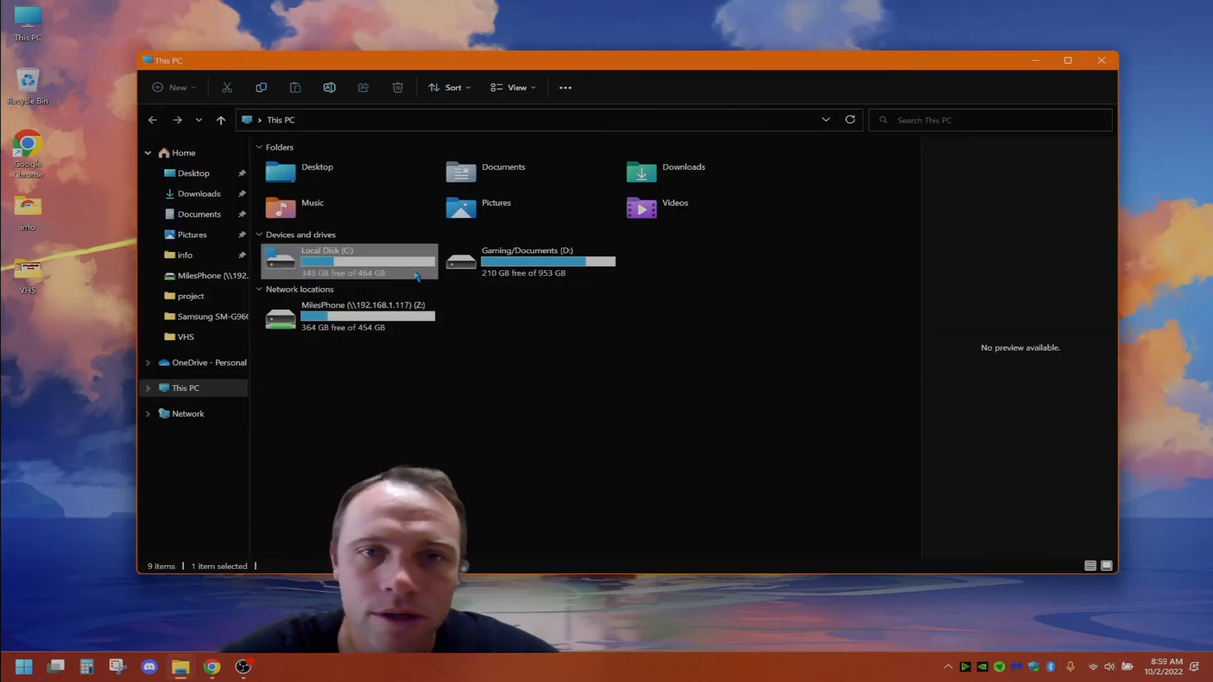
# Step: Look over the additional commands for Gaming/Documents (D:) and for This PC, and close the This PC window
pyautogui.click(504, 263)
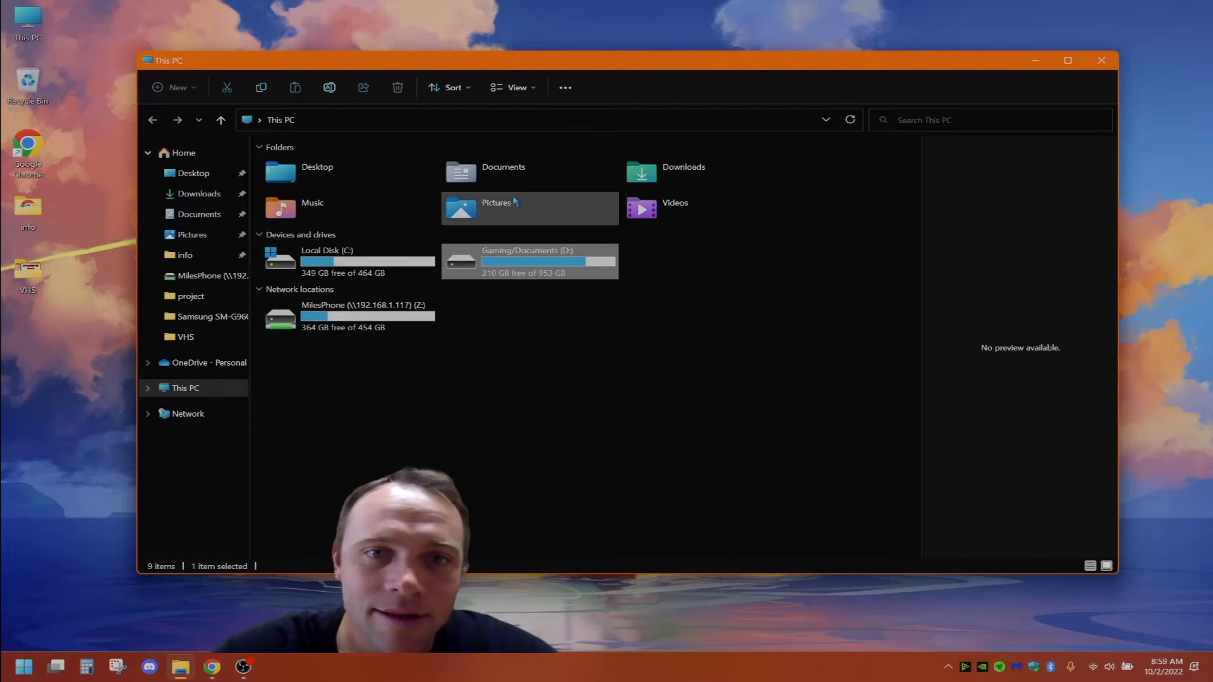
pyautogui.click(577, 90)
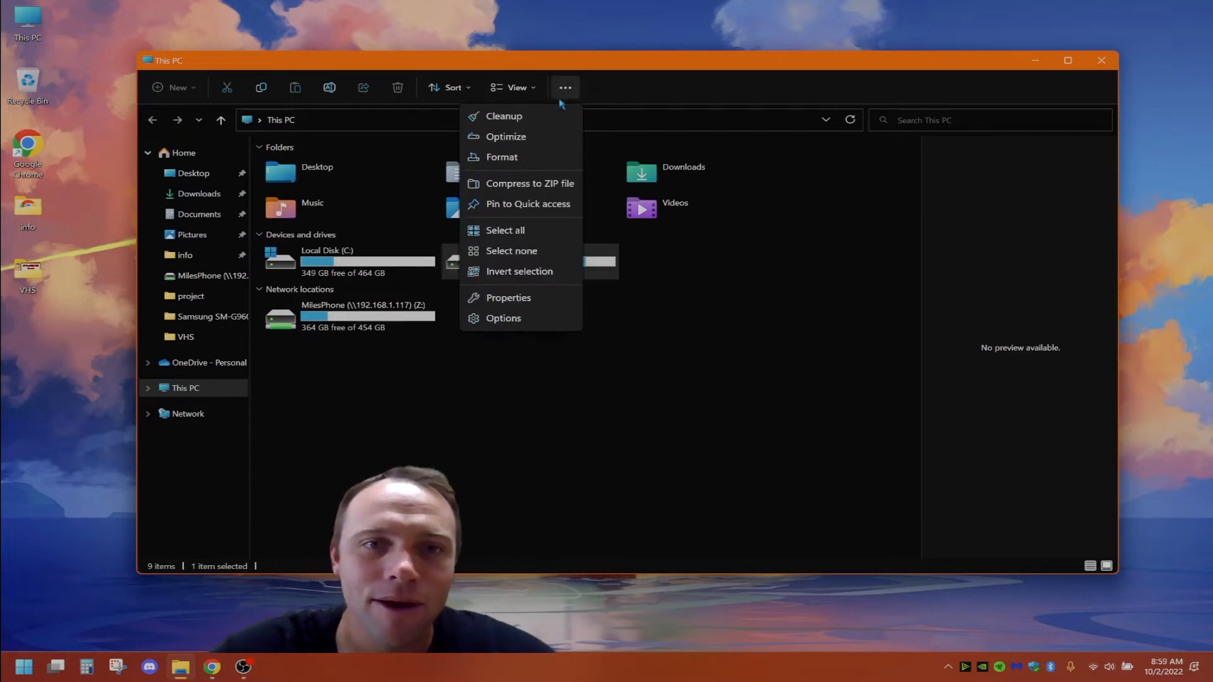
pyautogui.click(549, 116)
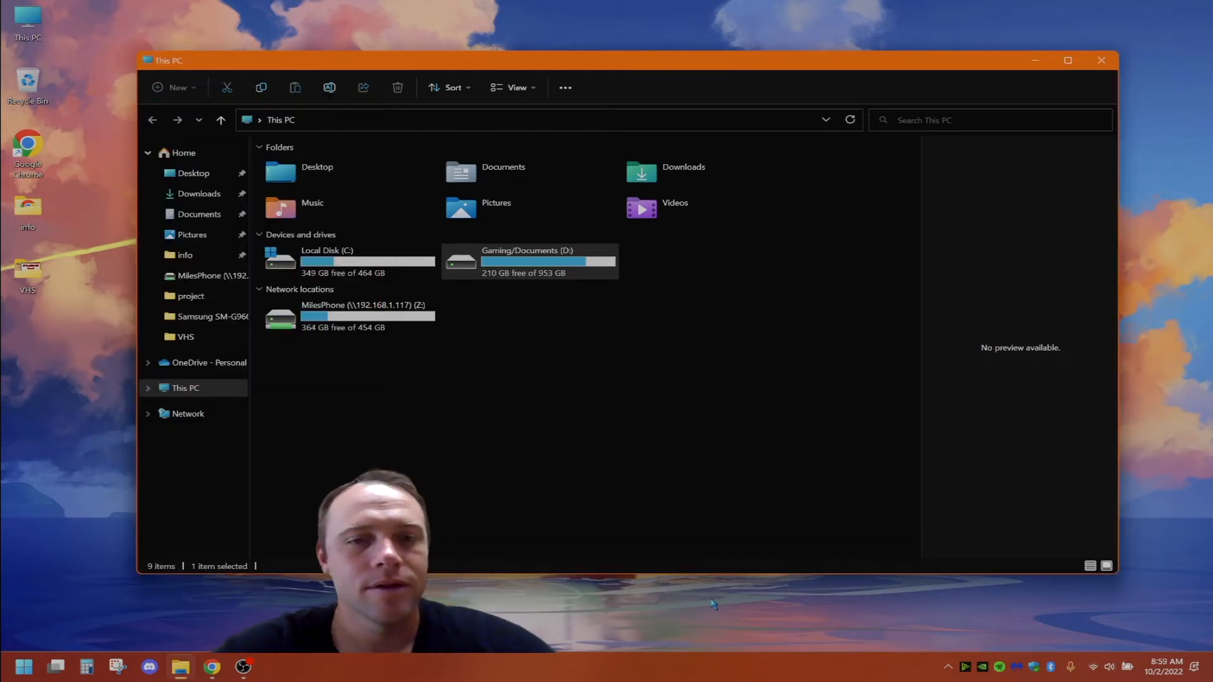
pyautogui.click(687, 485)
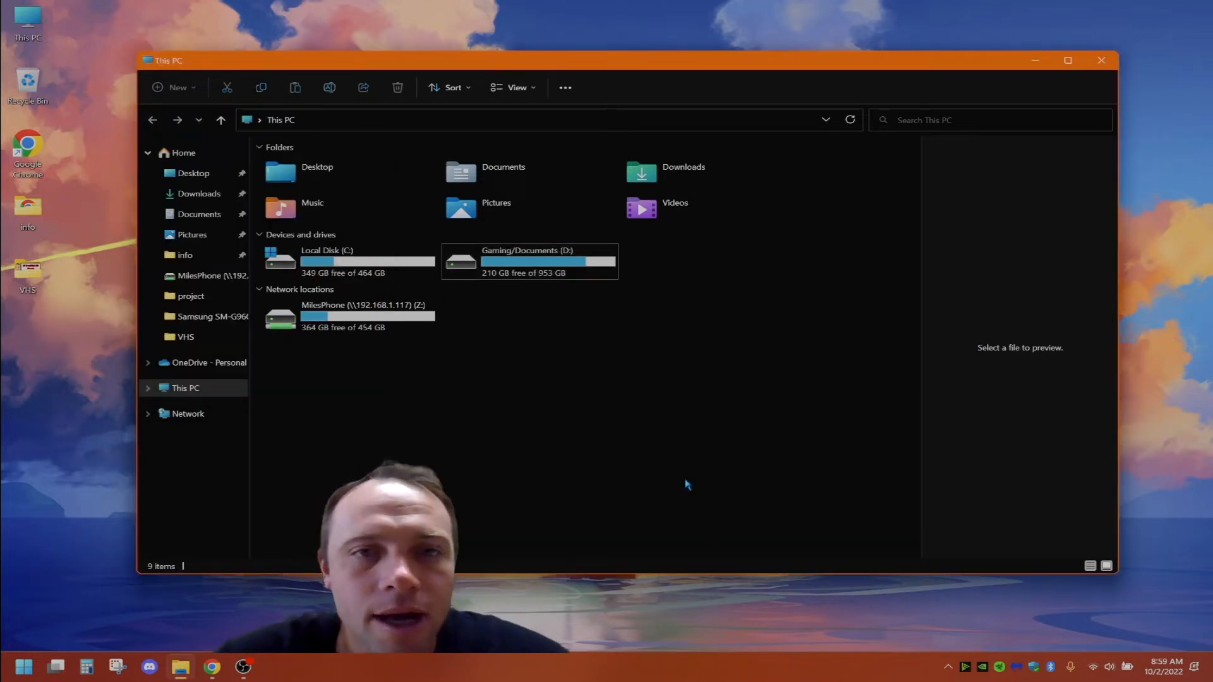
pyautogui.click(563, 93)
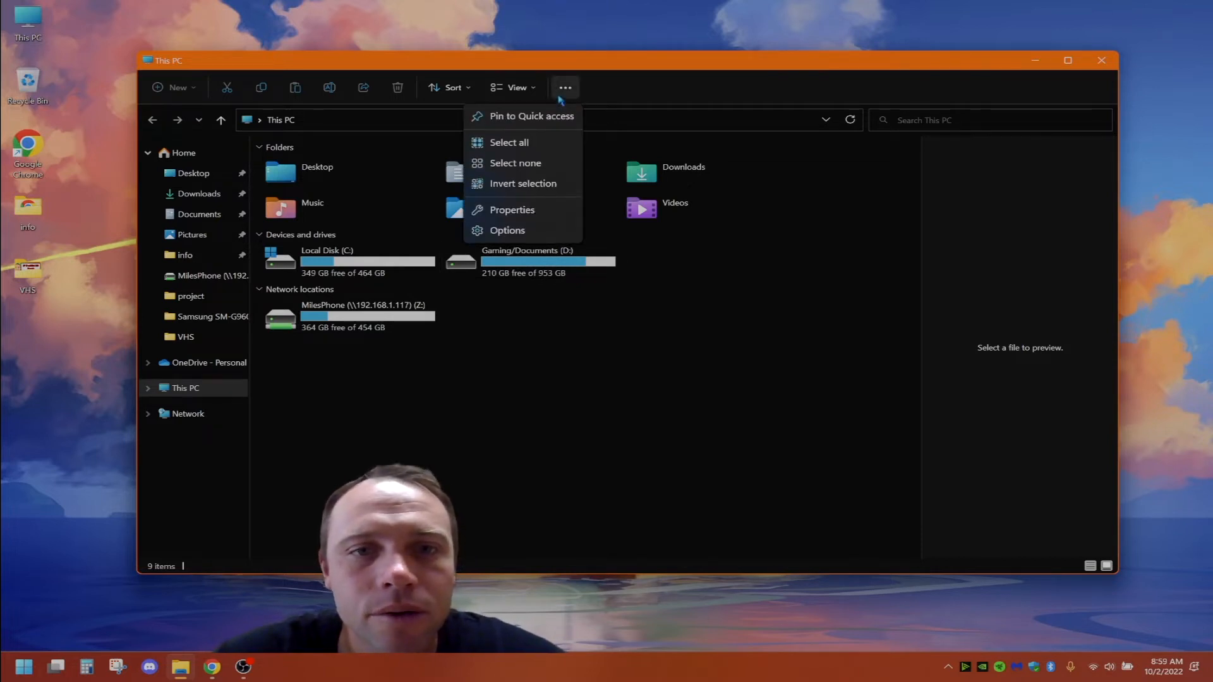
pyautogui.click(953, 395)
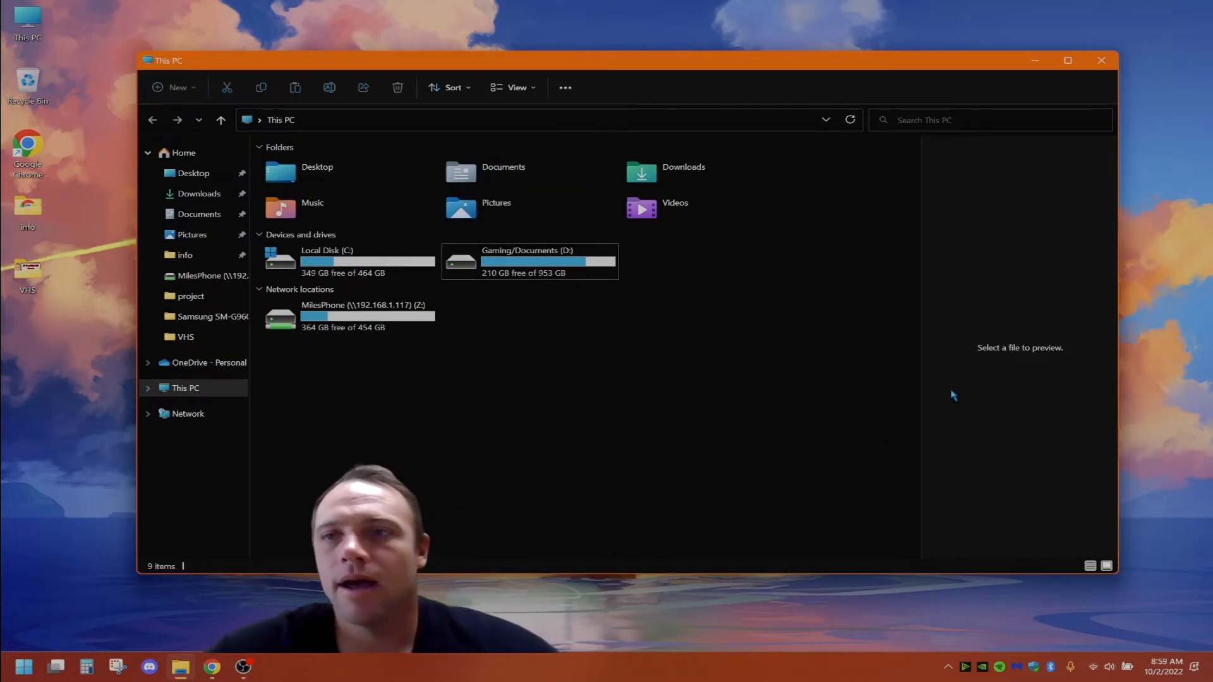
pyautogui.click(1100, 63)
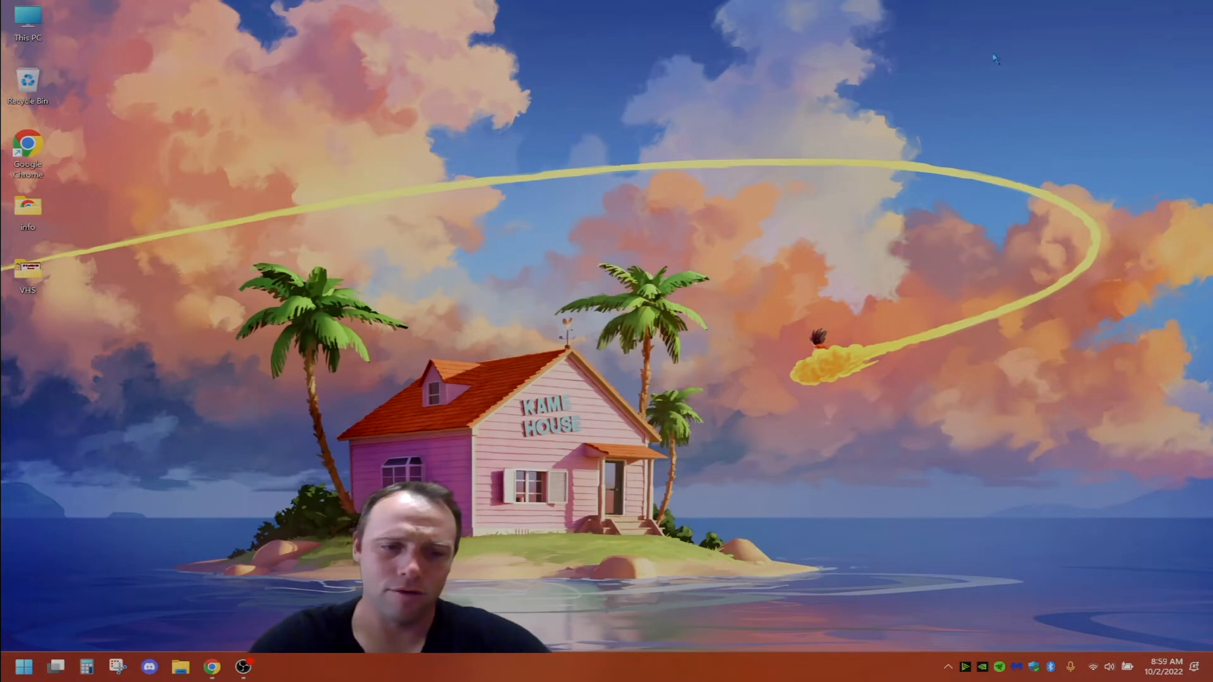
# Step: View the apps in the Capturing folder pinned to Start, and close the folder
pyautogui.click(24, 666)
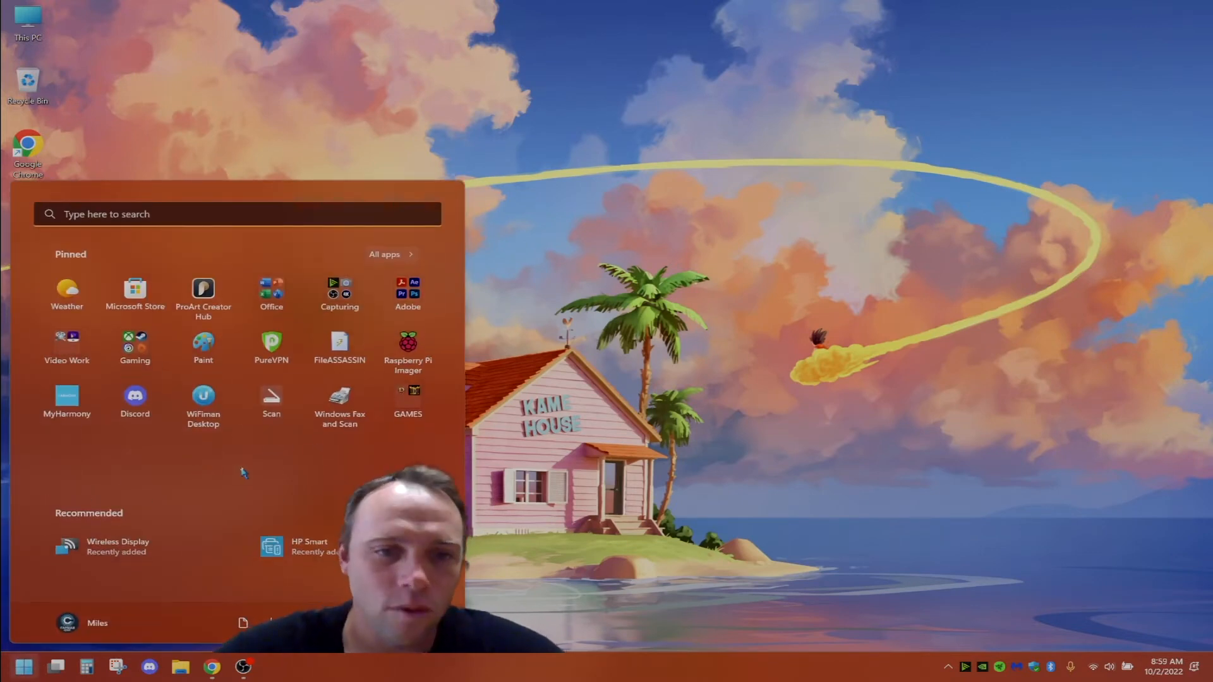
pyautogui.click(329, 287)
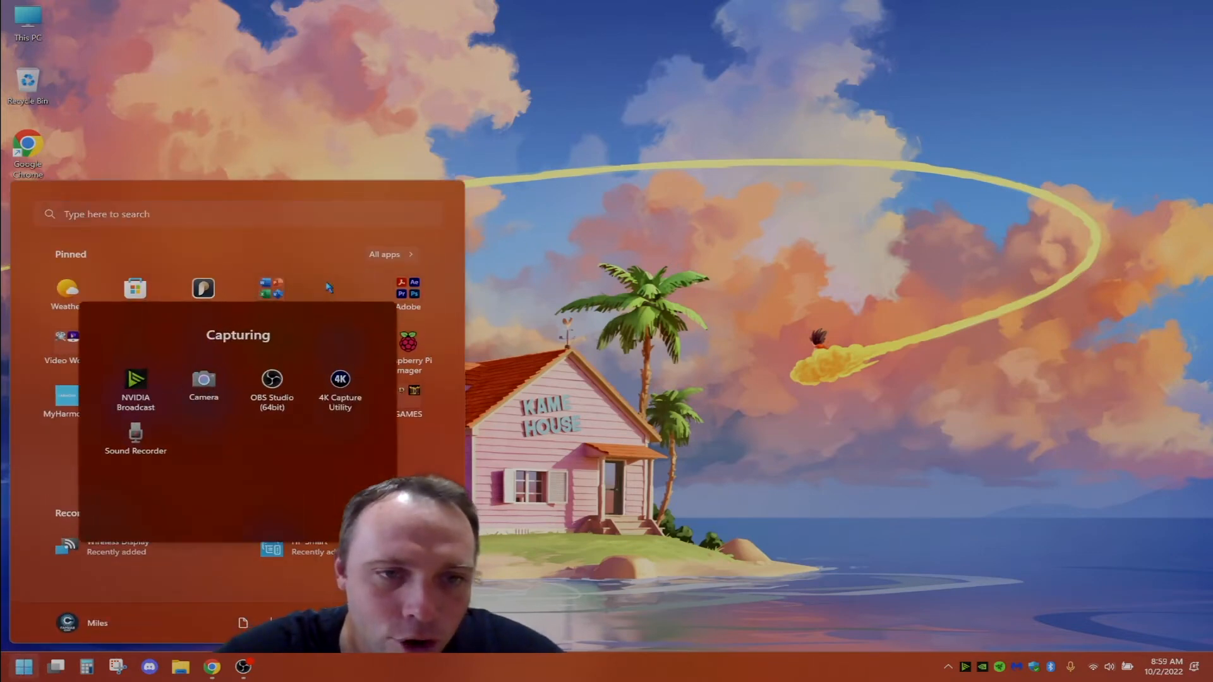
pyautogui.click(408, 405)
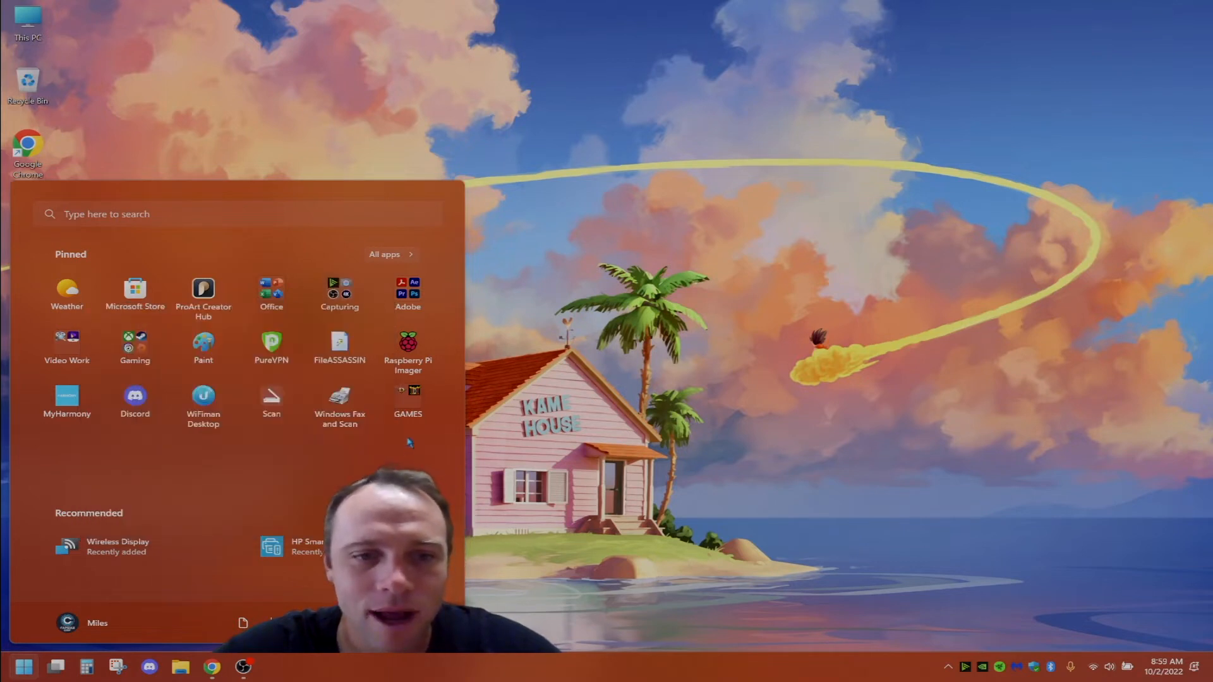
# Step: Put Windows Fax and Scan into the pinned GAMES folder, and look at the folder's contents
pyautogui.click(387, 410)
pyautogui.click(453, 460)
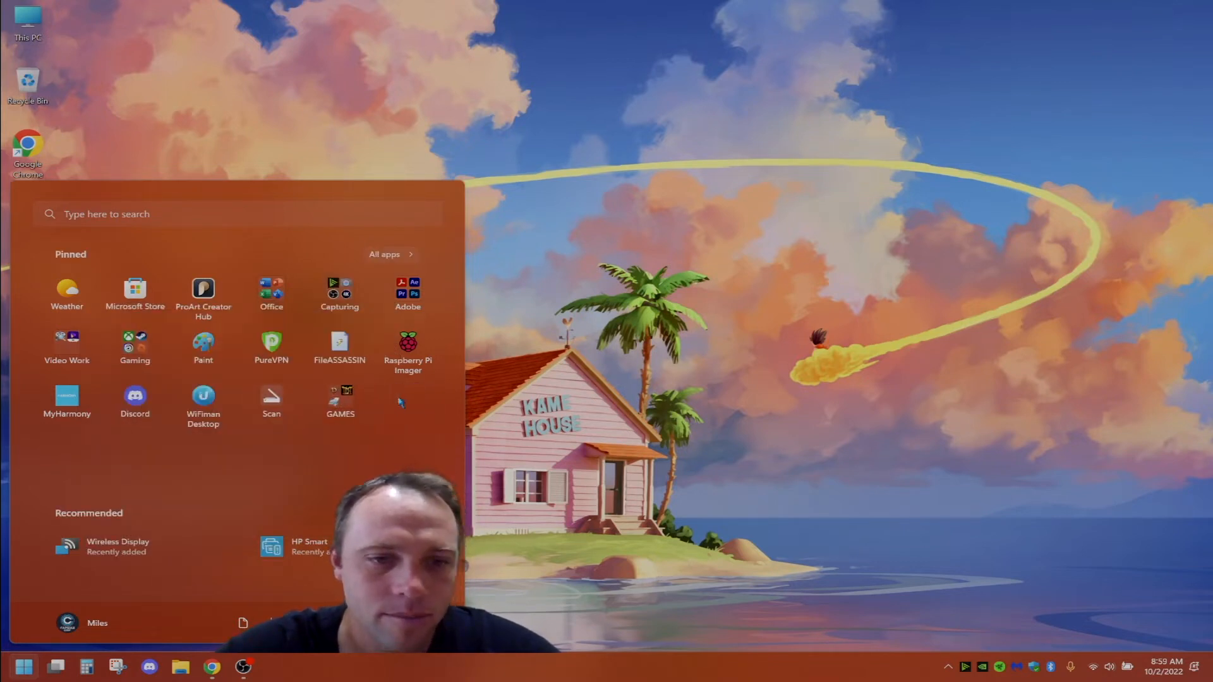
pyautogui.click(339, 397)
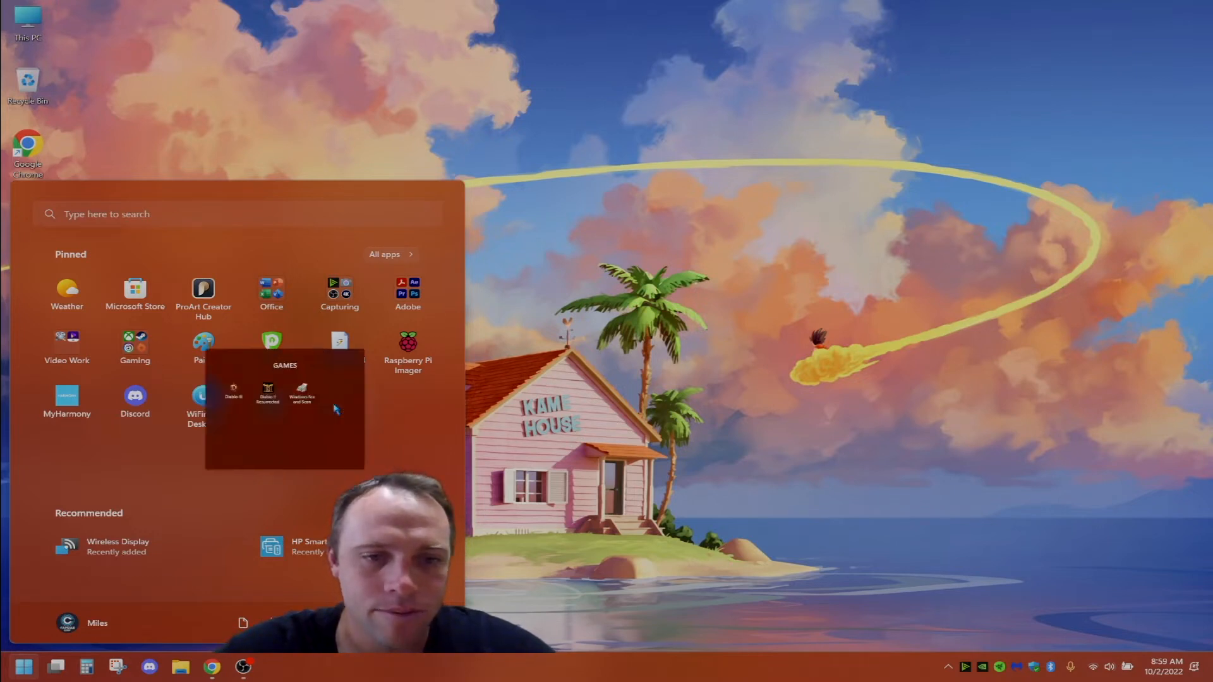
pyautogui.click(272, 335)
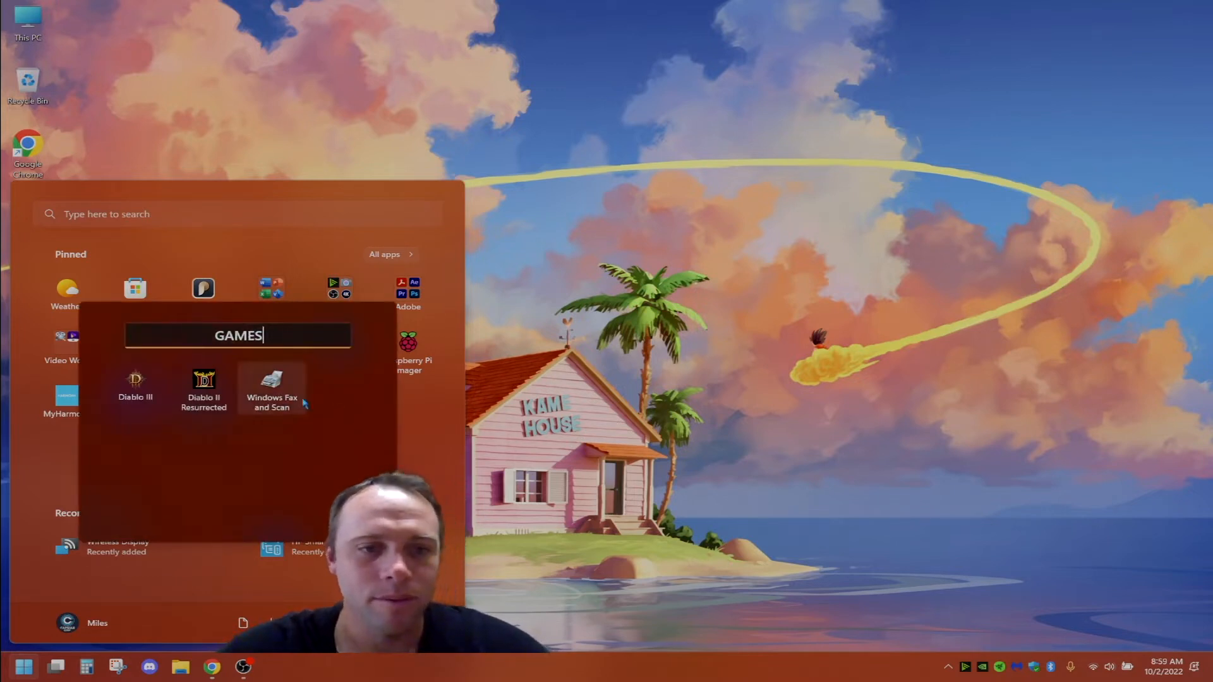
pyautogui.click(430, 409)
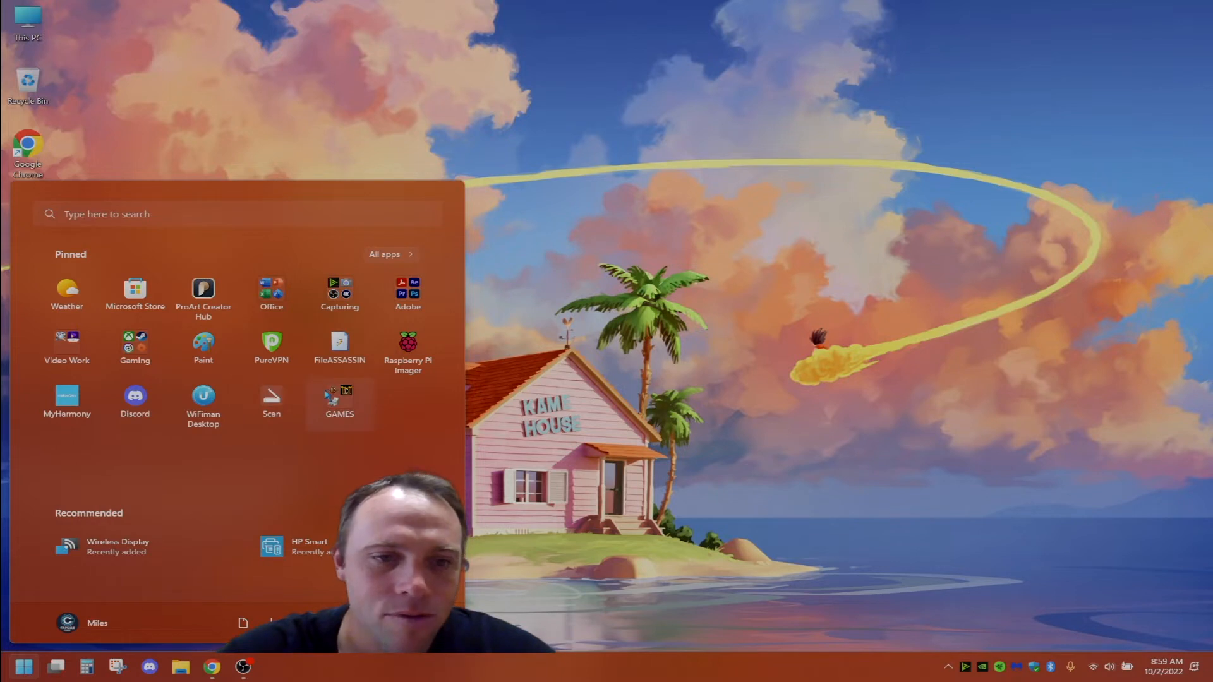
# Step: Take Windows Fax and Scan out of the GAMES folder, place GAMES after it as the last pinned item, and close Start
pyautogui.click(333, 400)
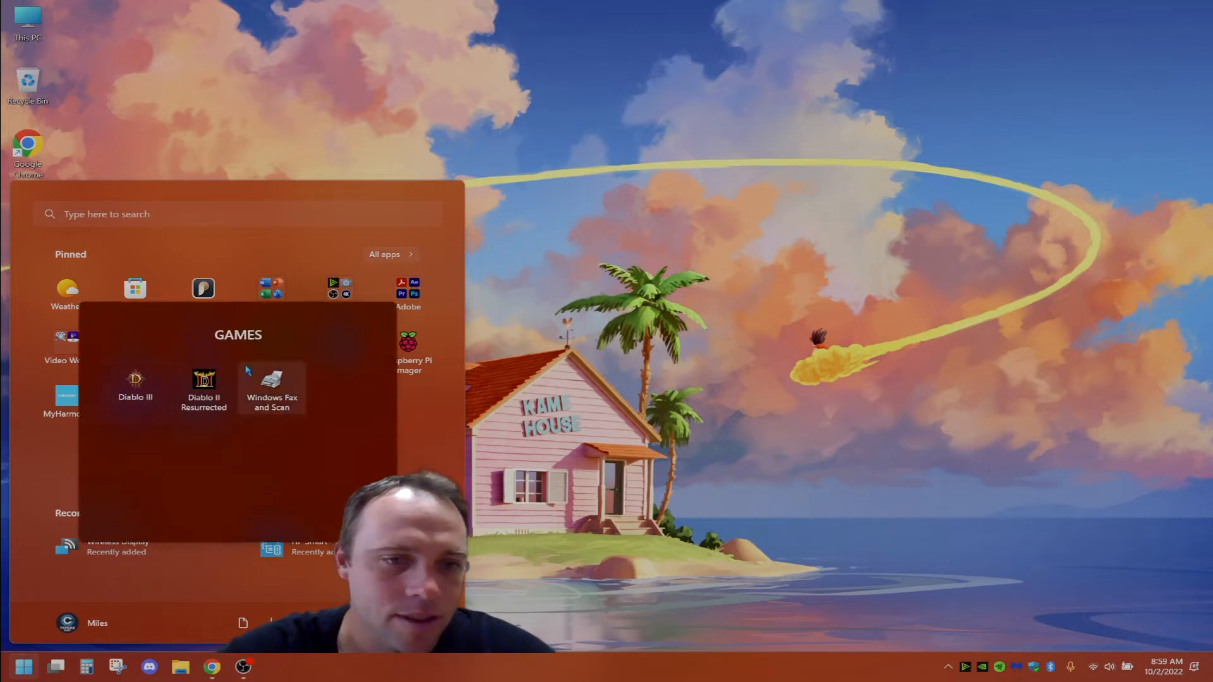
pyautogui.moveTo(268, 385); pyautogui.dragTo(427, 400)
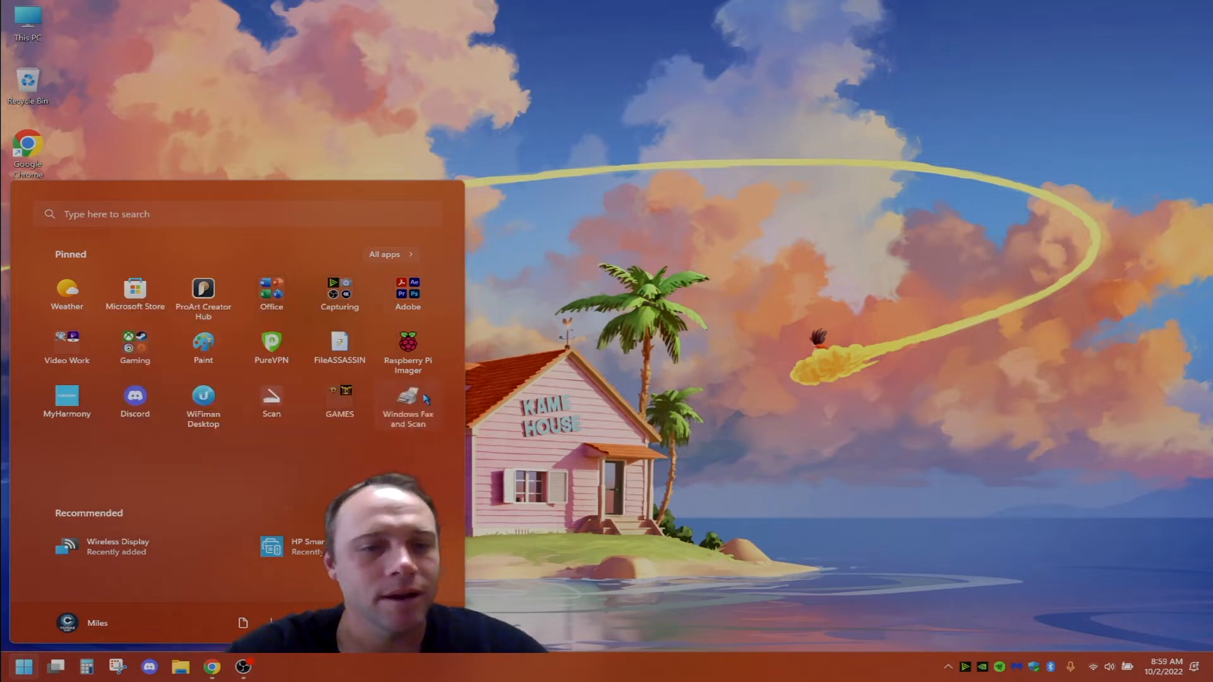
pyautogui.moveTo(340, 396); pyautogui.dragTo(433, 409)
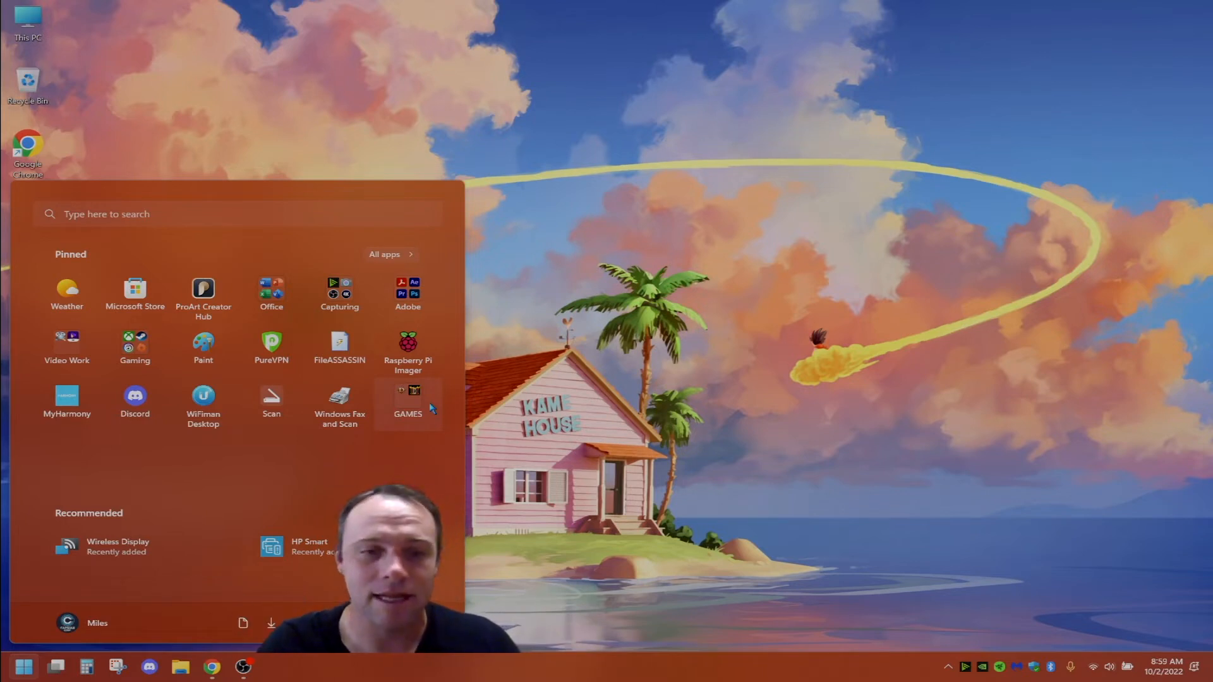
pyautogui.press('super')
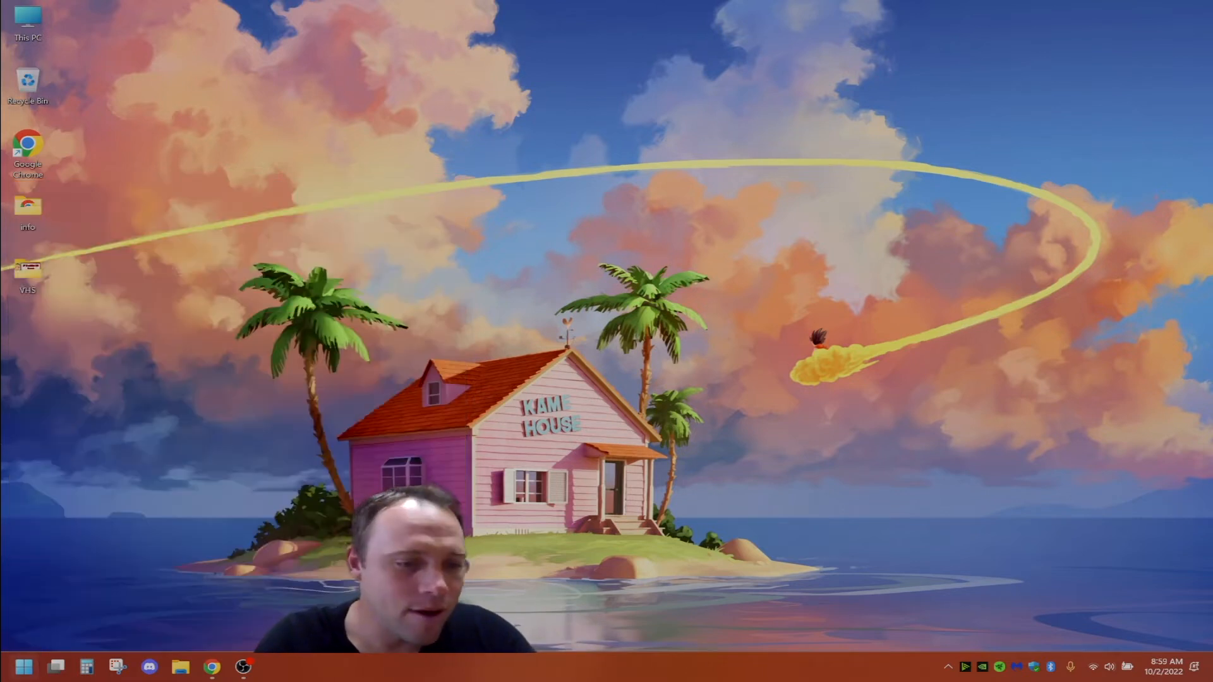
# Step: Show the CPU performance details in an enlarged Task Manager window
pyautogui.press('super+x')
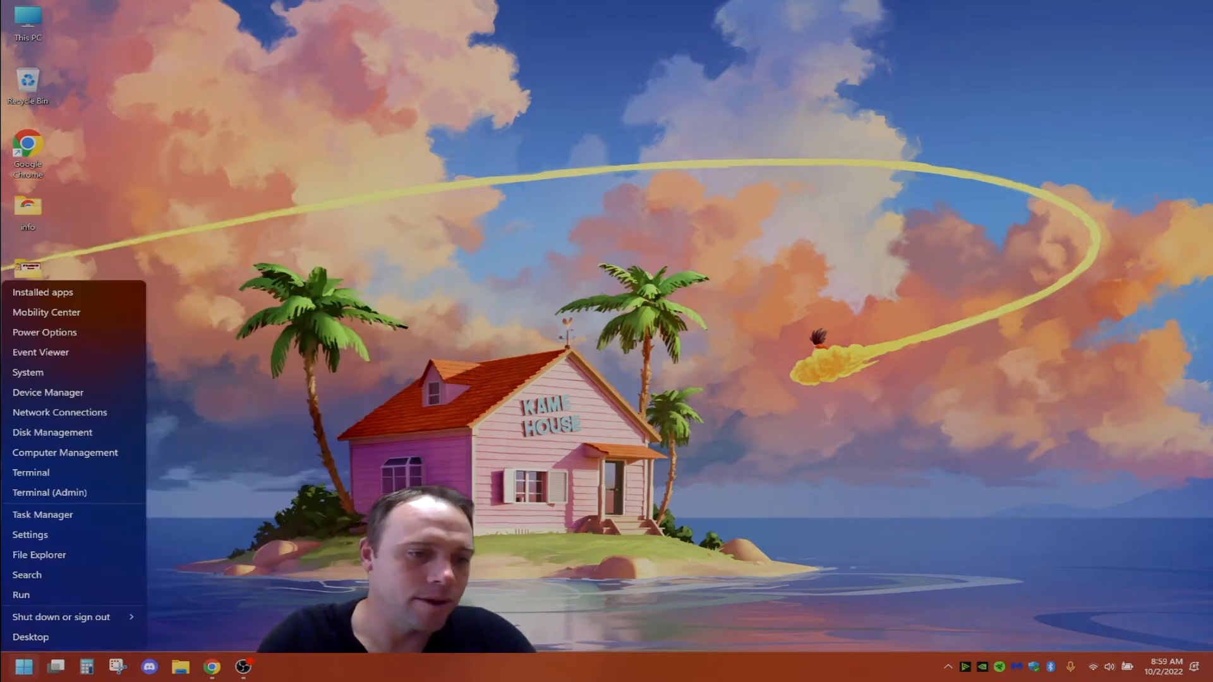
pyautogui.click(98, 525)
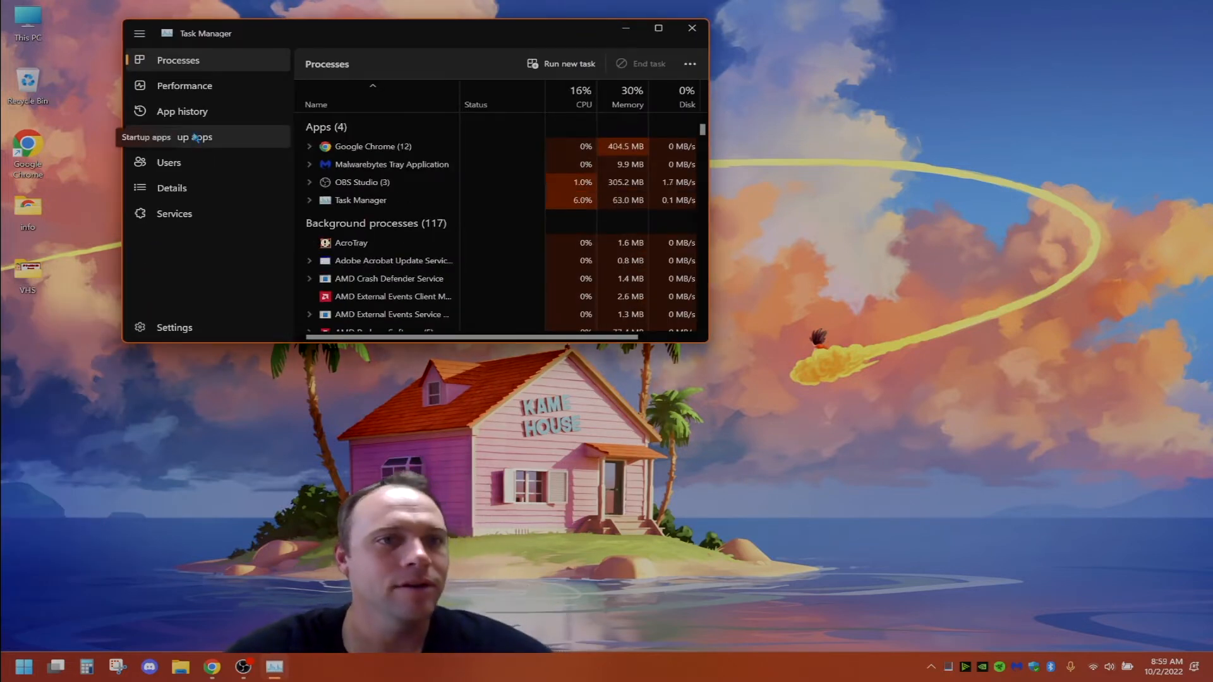
pyautogui.click(198, 92)
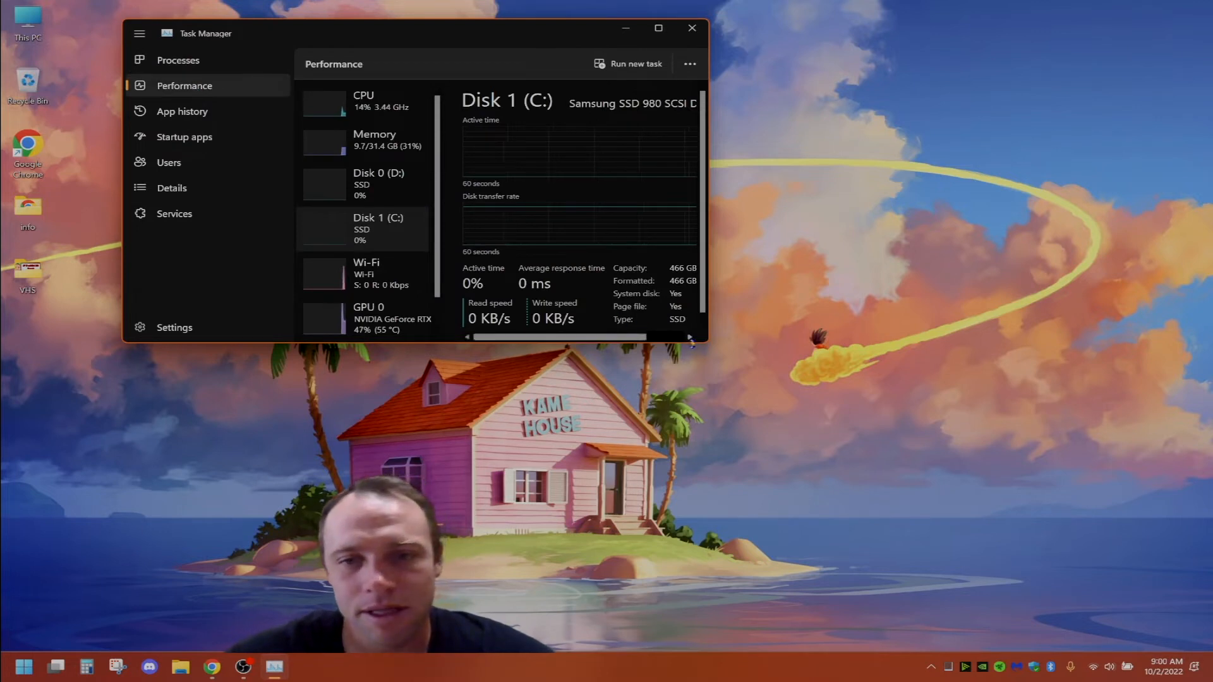
pyautogui.moveTo(708, 345); pyautogui.dragTo(1076, 558)
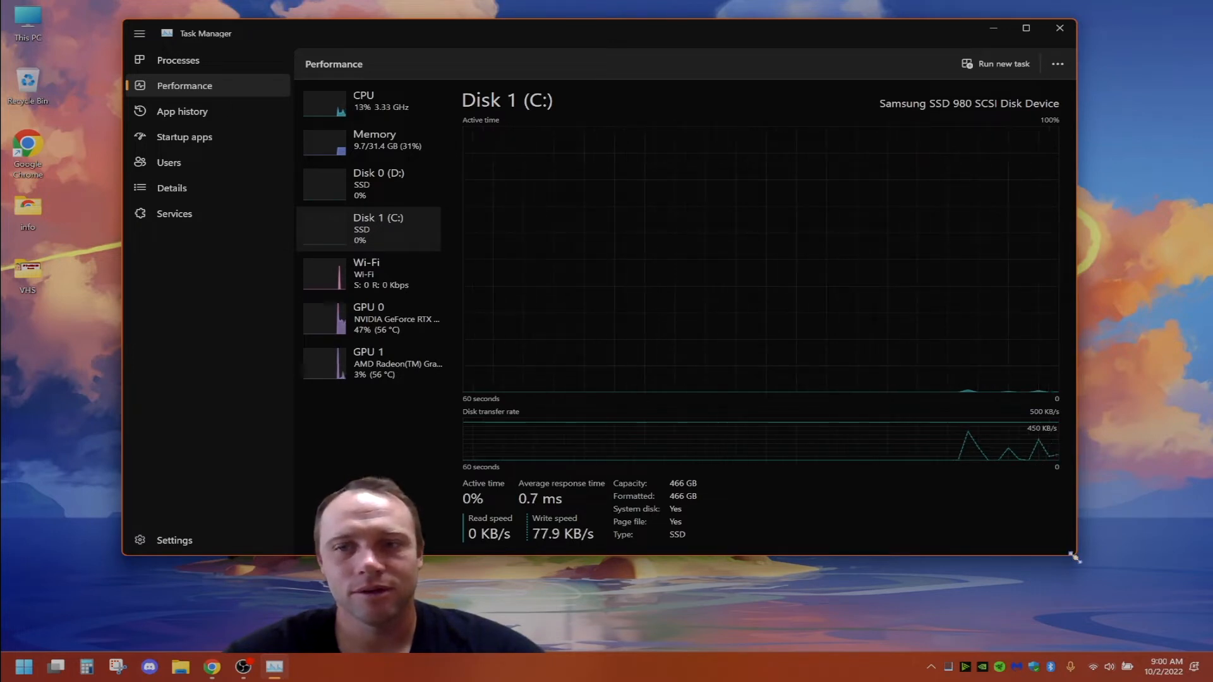
pyautogui.click(396, 115)
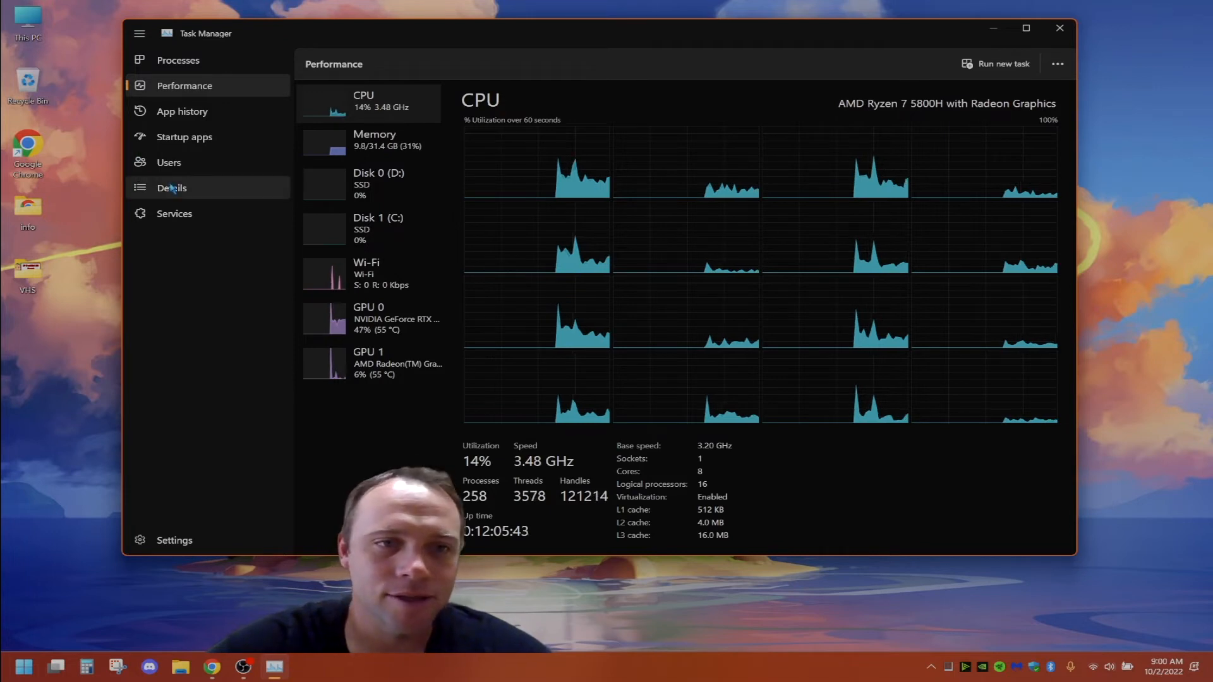
# Step: View the signed-in users and the running processes in Task Manager, and return to the performance overview
pyautogui.click(227, 161)
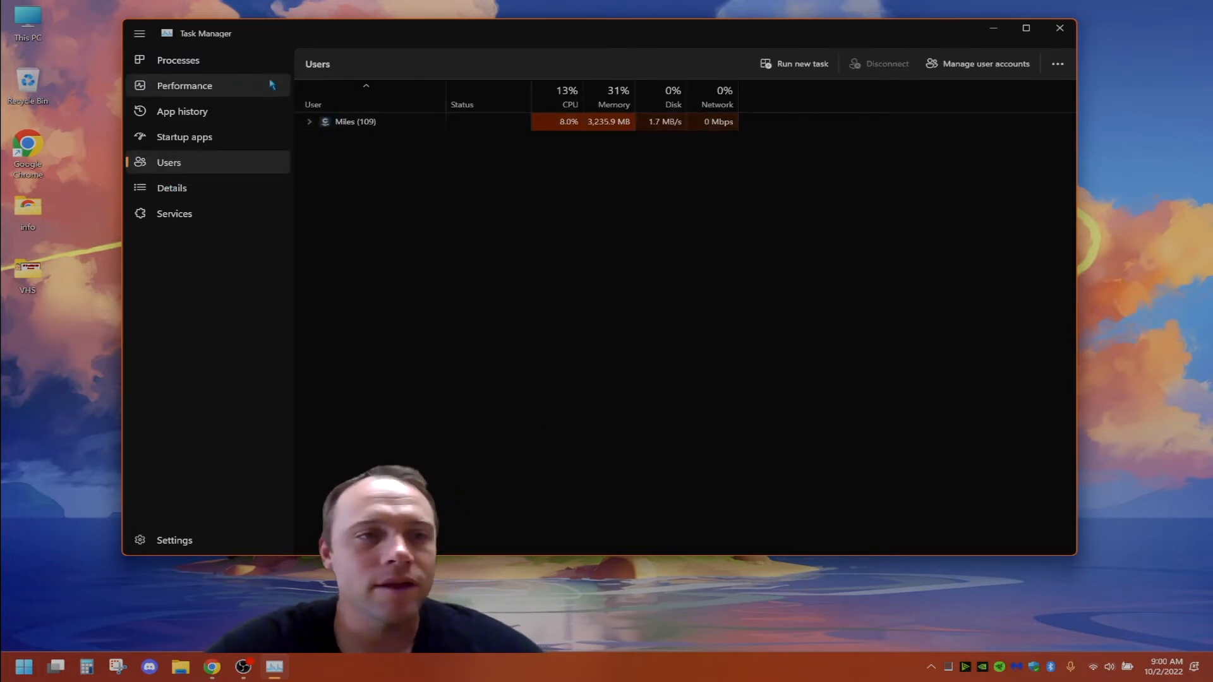
pyautogui.click(214, 68)
pyautogui.click(213, 84)
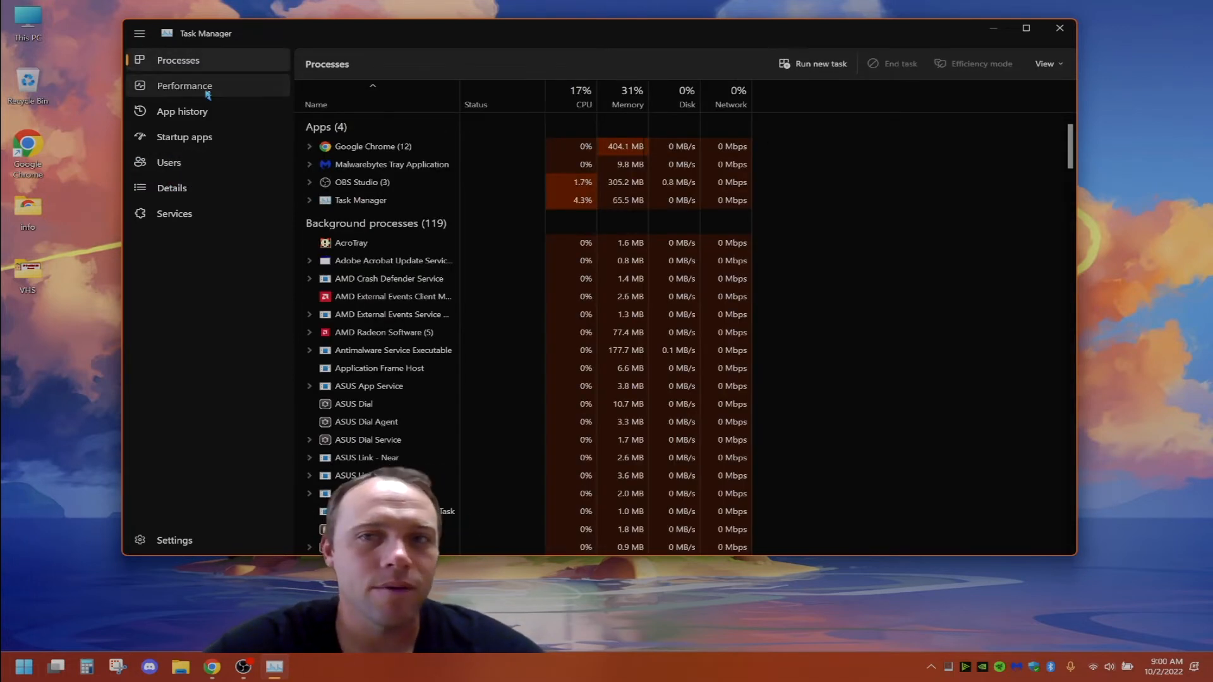
# Step: View the dialog for running a new task, and close it without running anything
pyautogui.click(1019, 66)
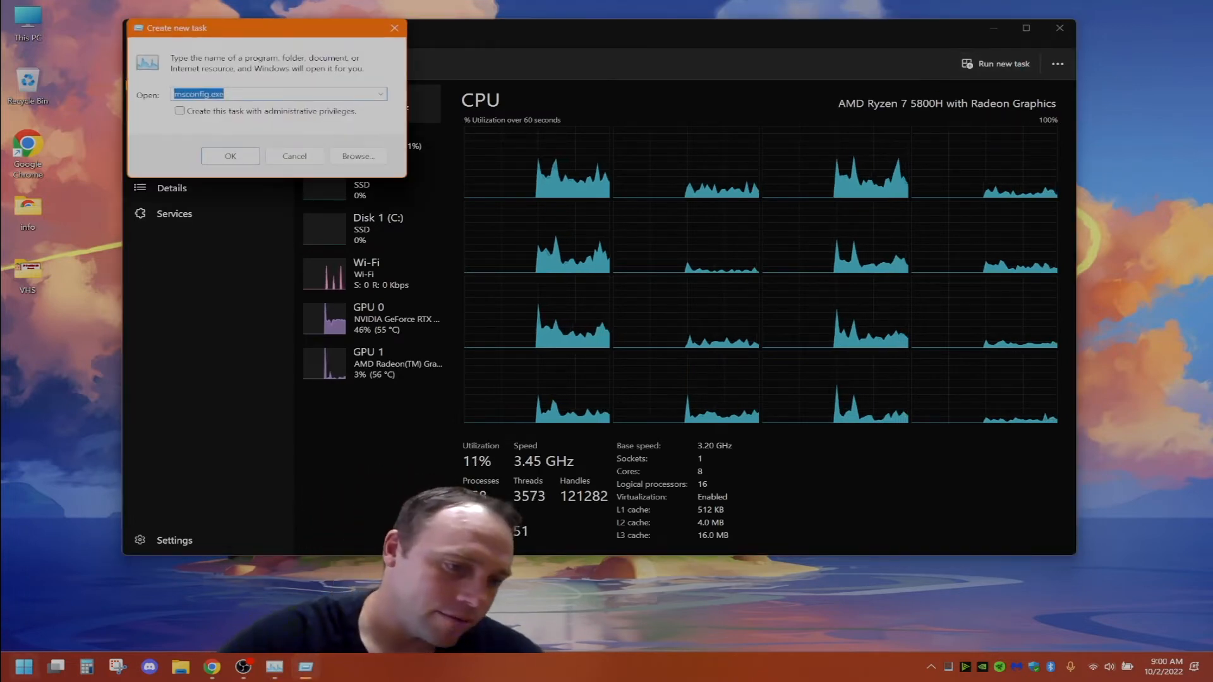
pyautogui.press('super')
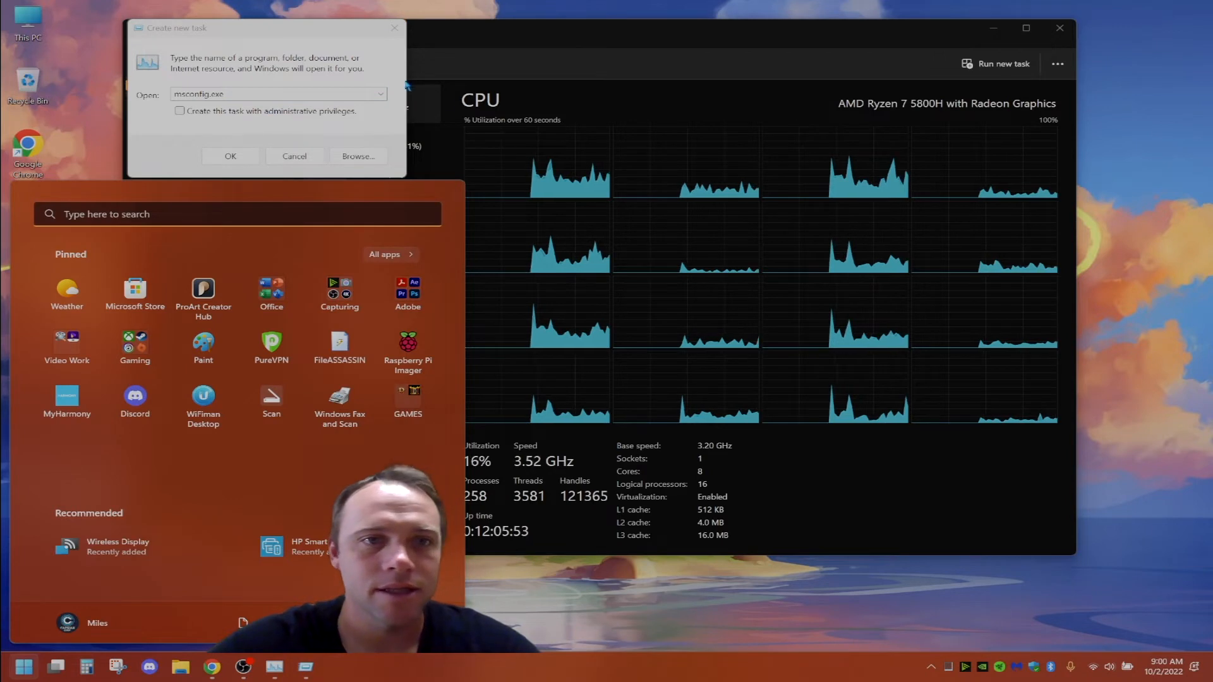
pyautogui.click(263, 102)
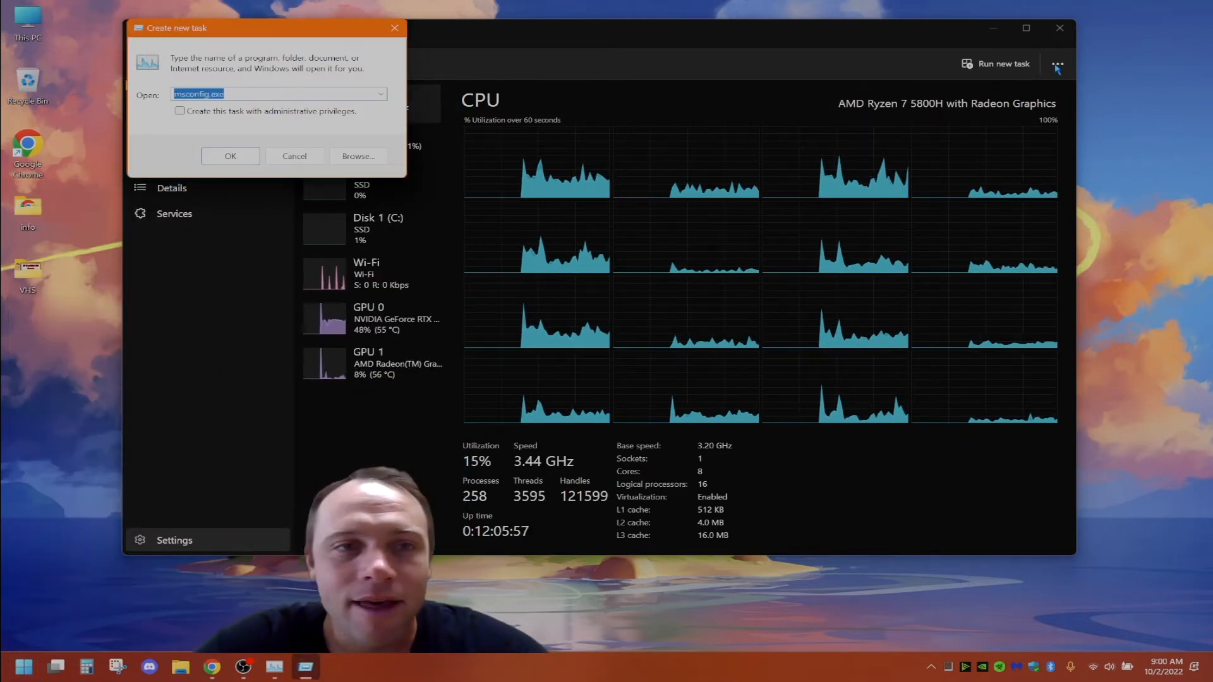
pyautogui.click(394, 28)
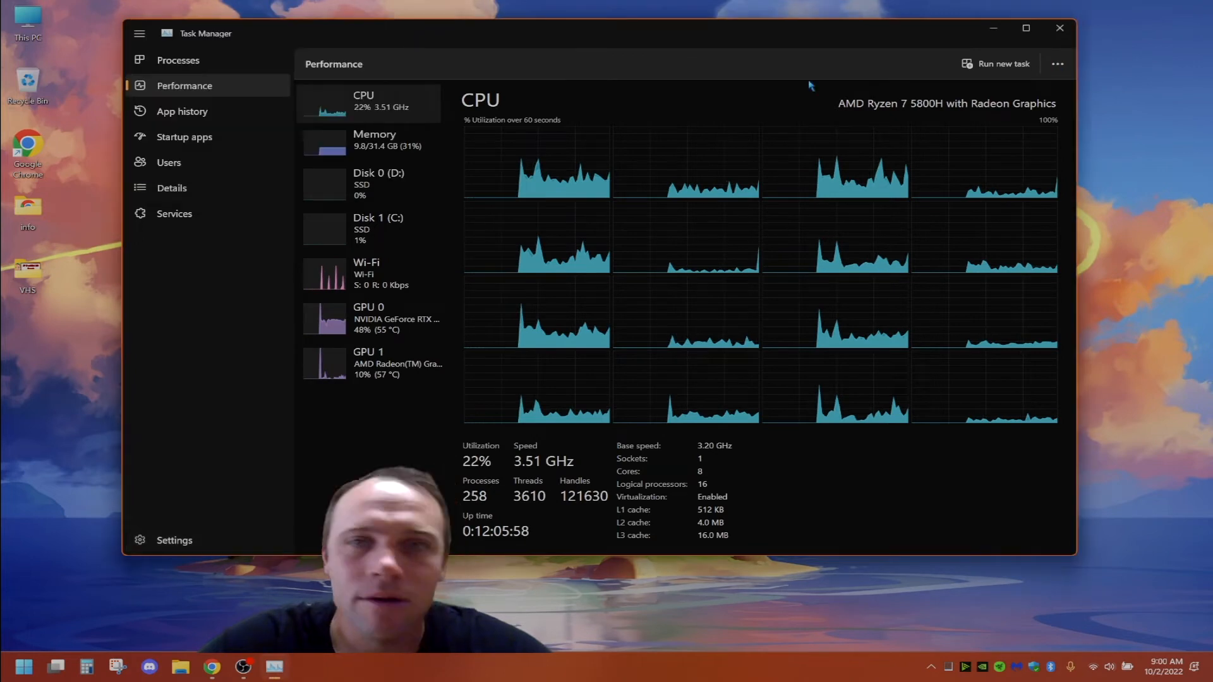
# Step: Look at the system overview in Resource Monitor, and close both Resource Monitor and Task Manager
pyautogui.click(1055, 68)
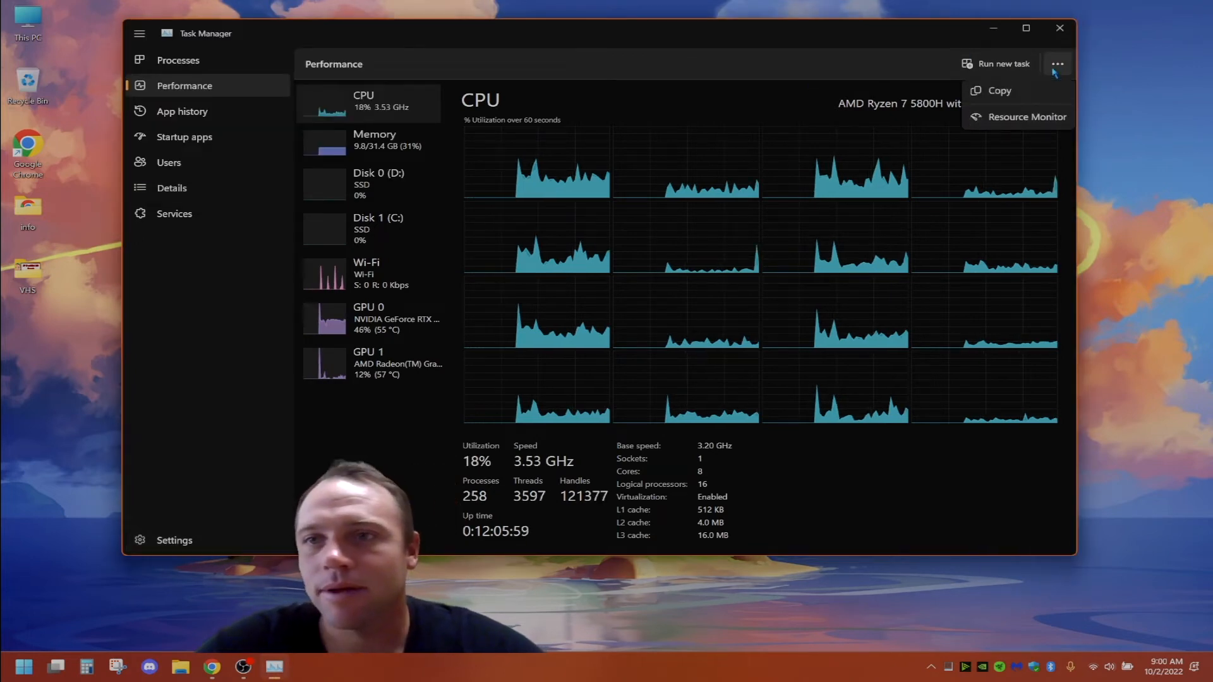
pyautogui.click(1028, 119)
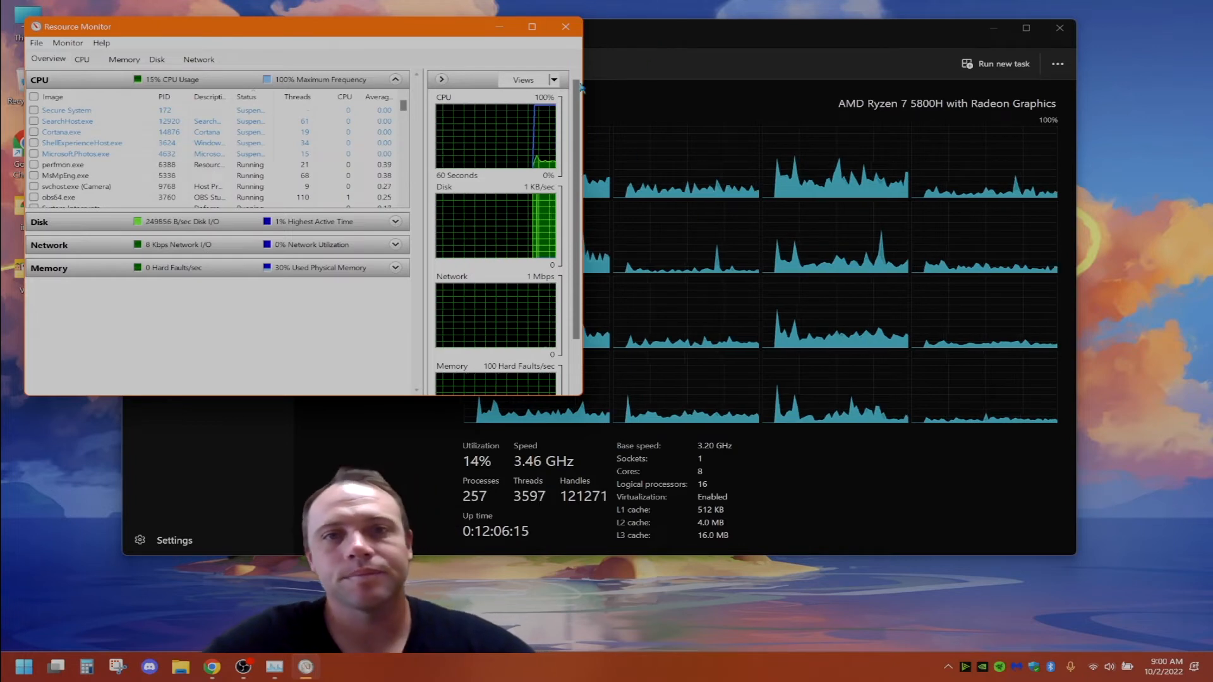
pyautogui.click(565, 28)
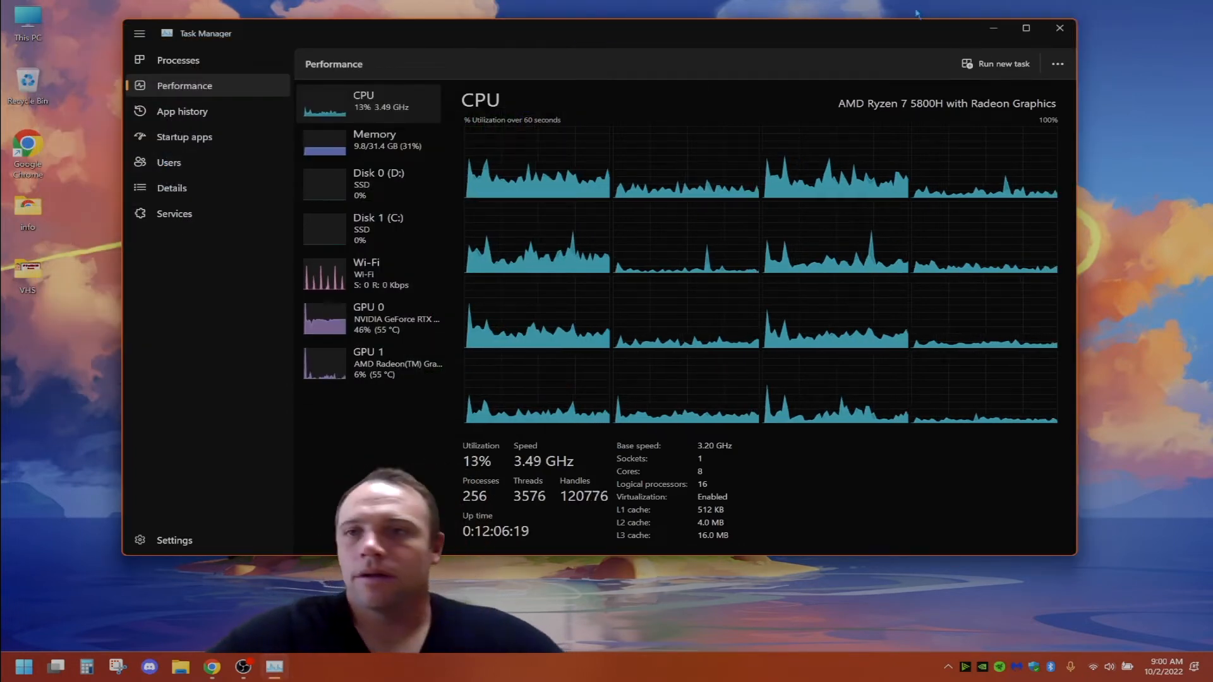
pyautogui.click(1059, 28)
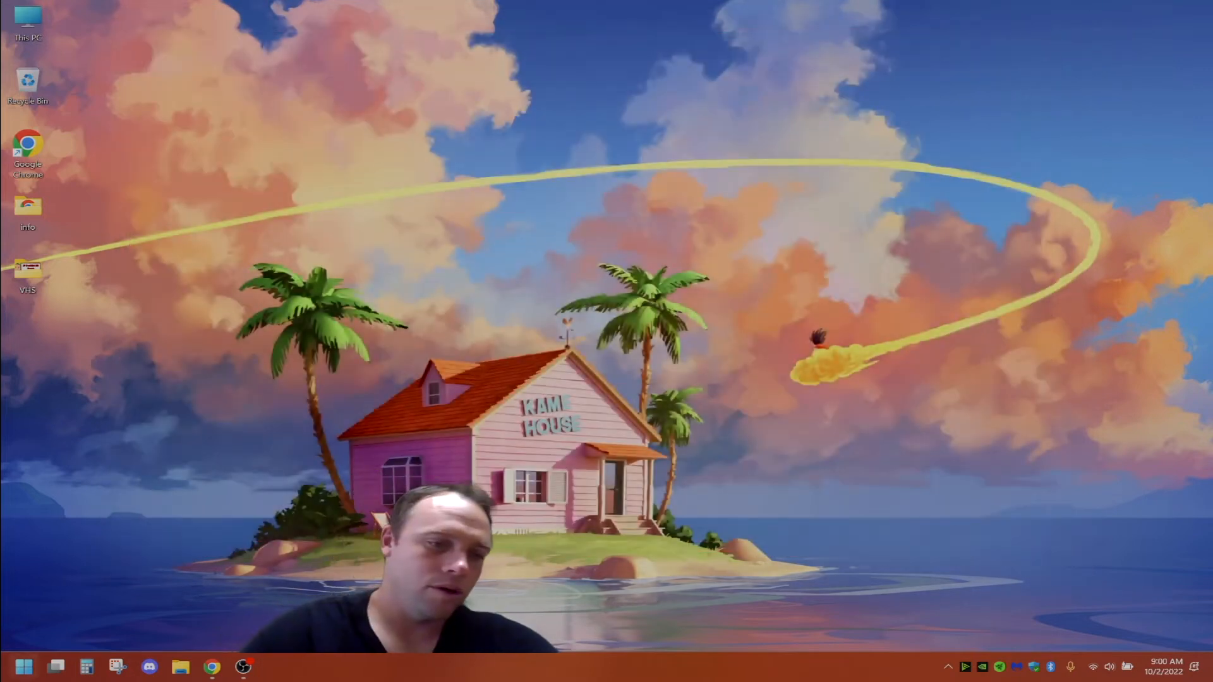
# Step: Open the Apps page of Windows Settings
pyautogui.press('super')
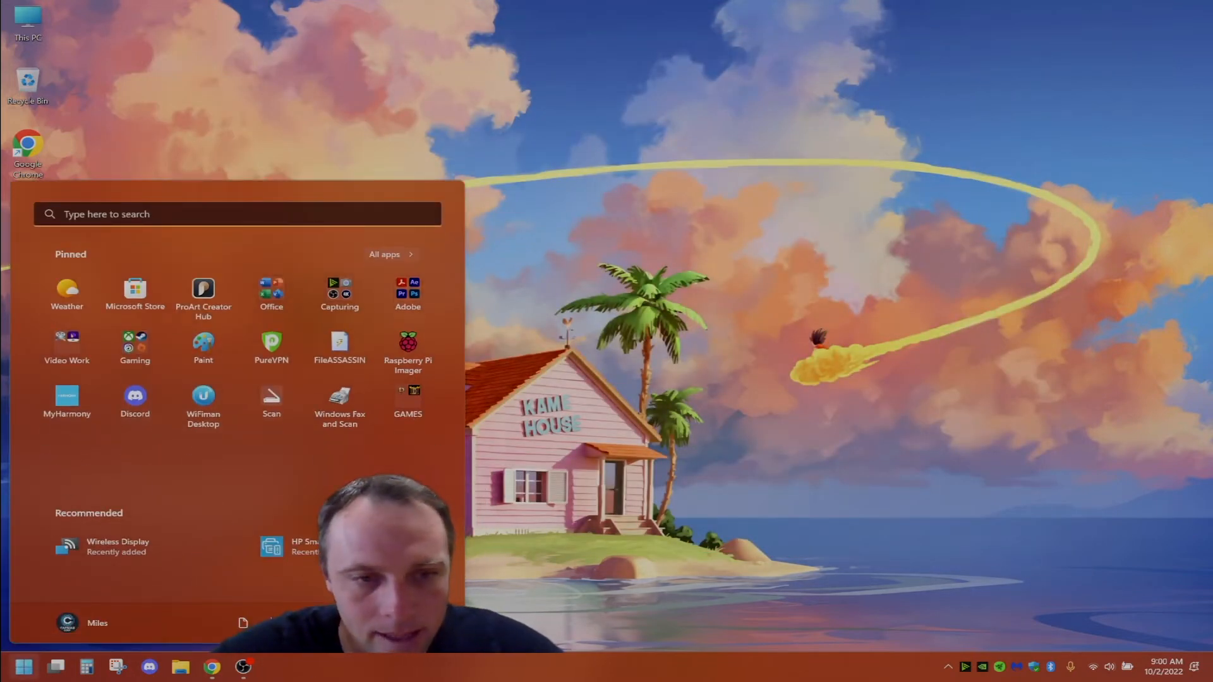
pyautogui.press('super+i')
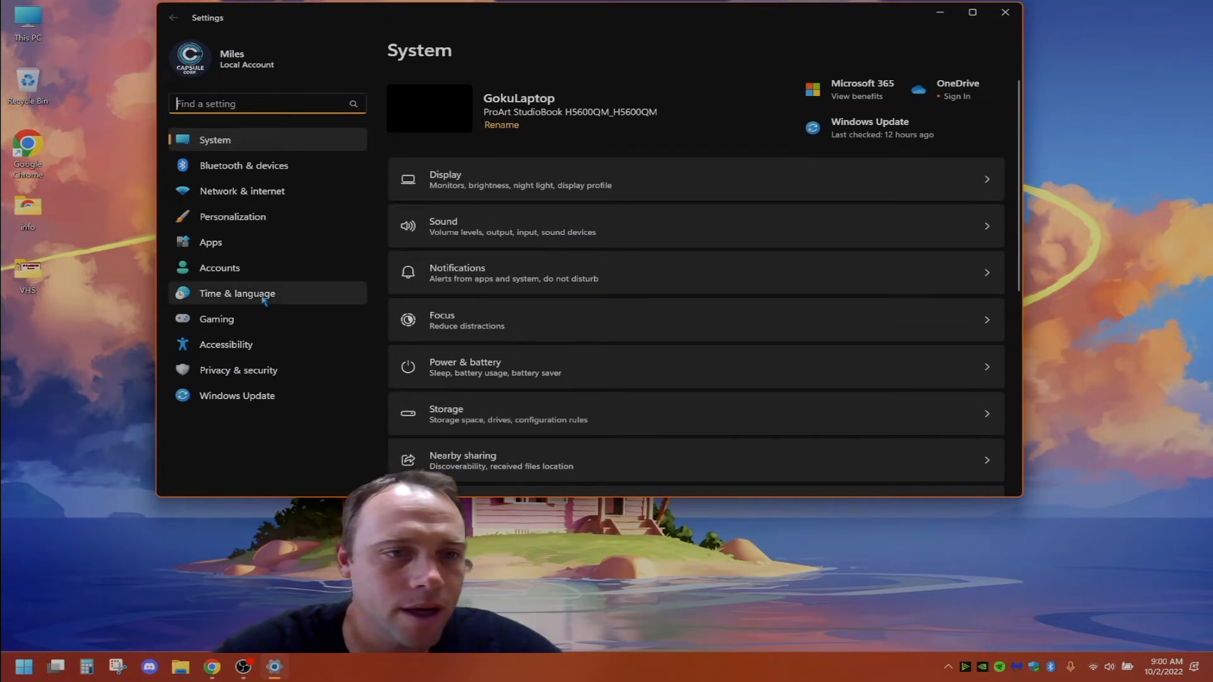
pyautogui.click(289, 240)
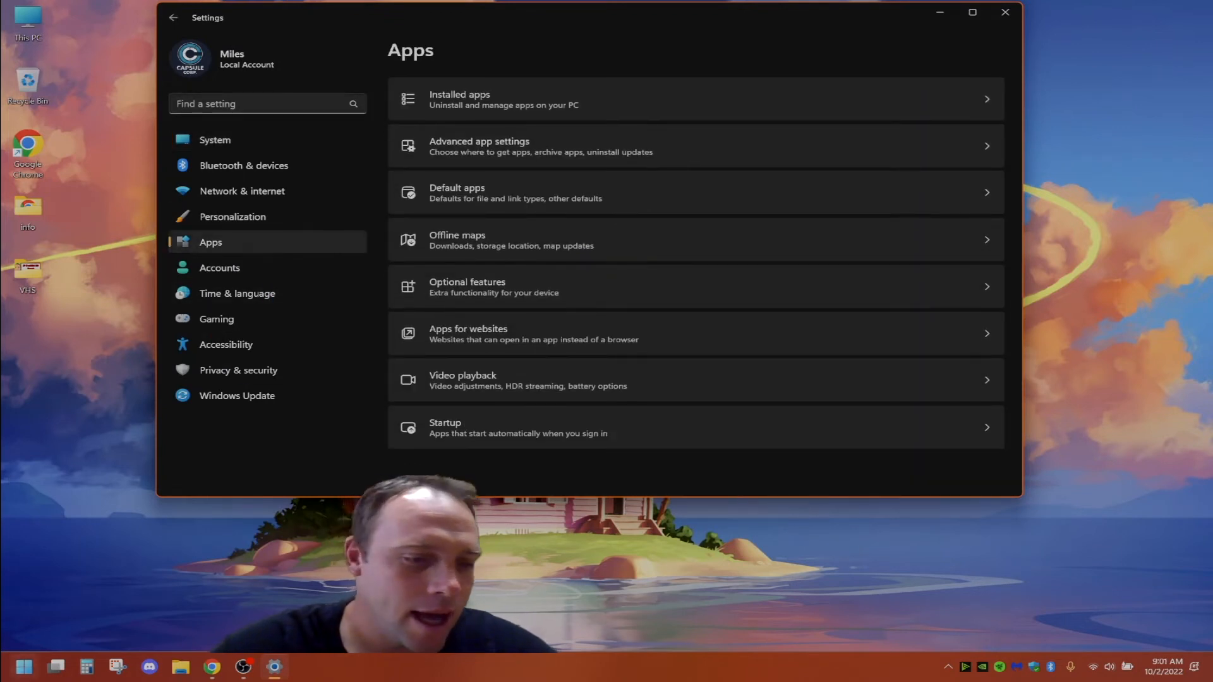
# Step: Open Windows Fax and Scan from the pinned apps, look at its main window, and close it
pyautogui.press('super')
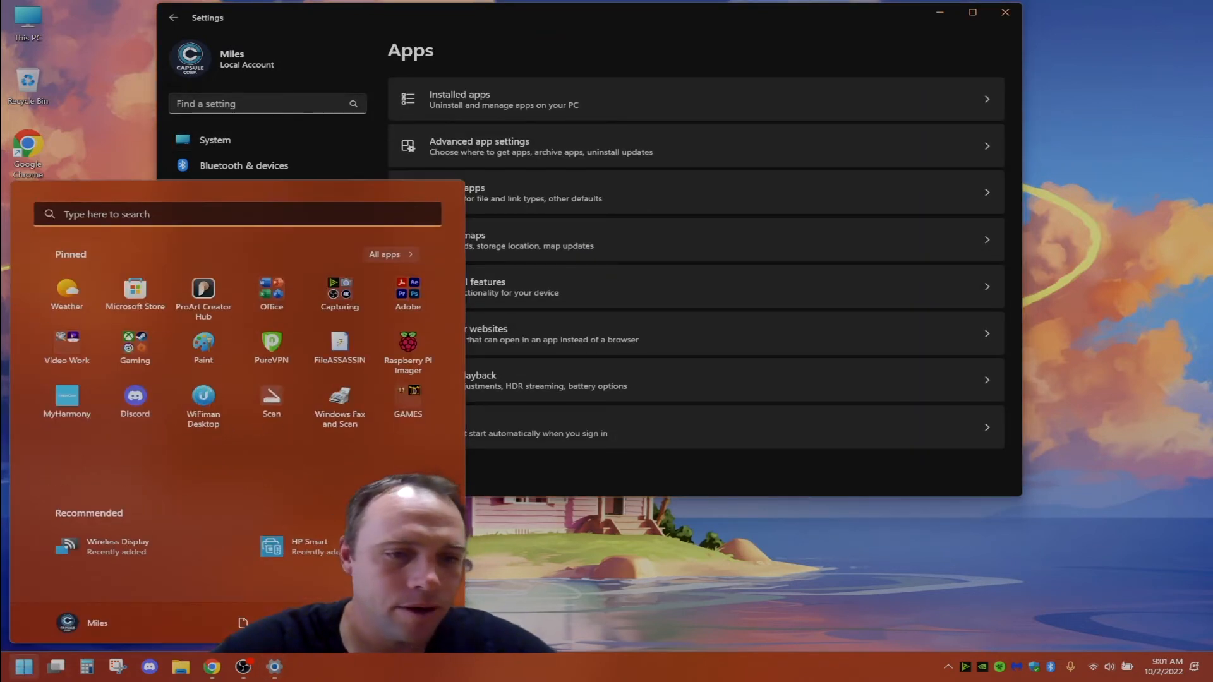
pyautogui.click(360, 432)
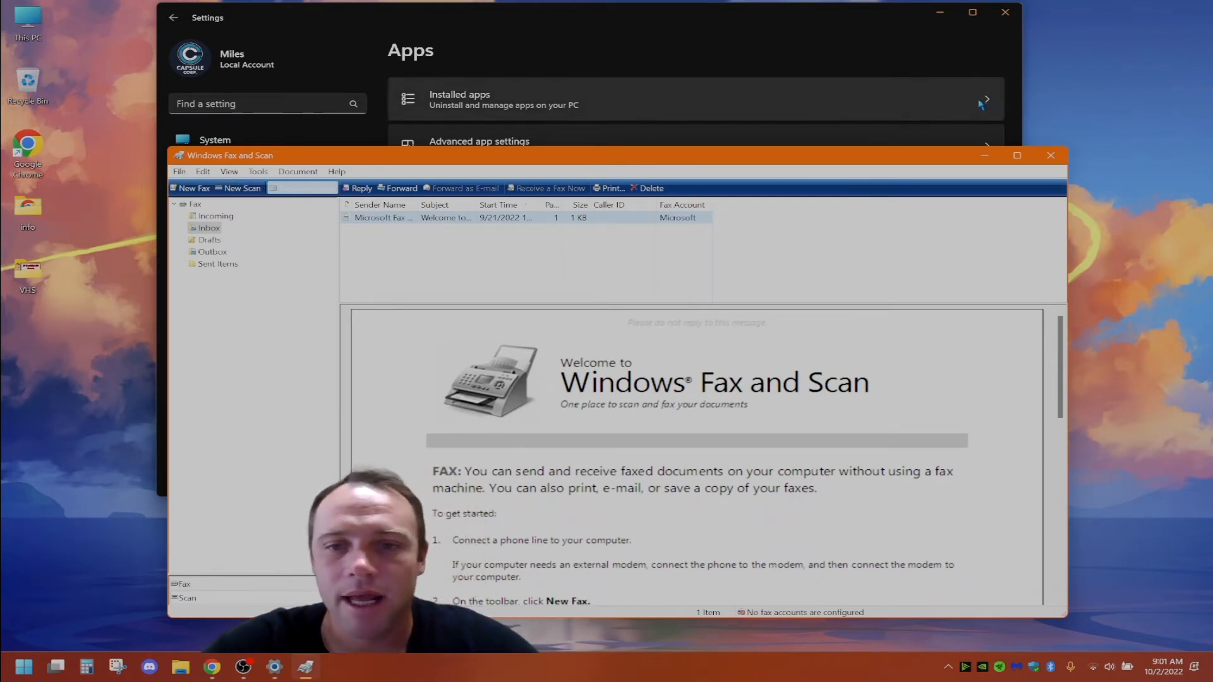
pyautogui.click(1052, 157)
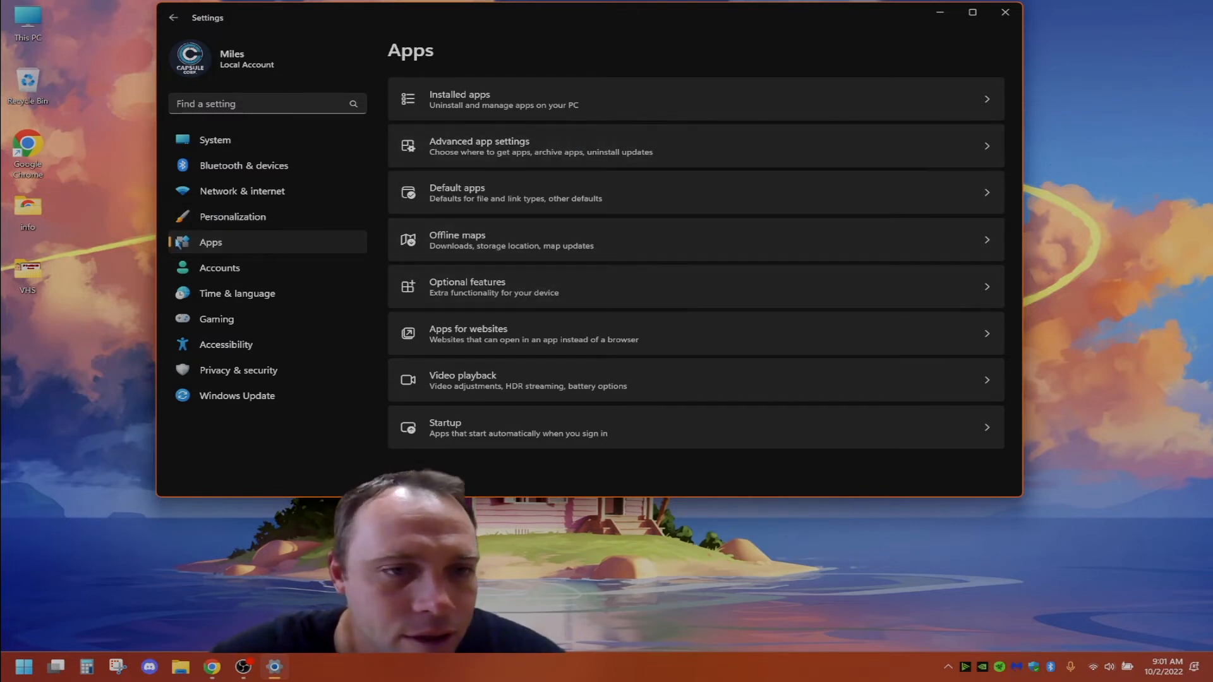
# Step: Review the optional features that can be added to Windows, and close the list without adding any
pyautogui.click(511, 294)
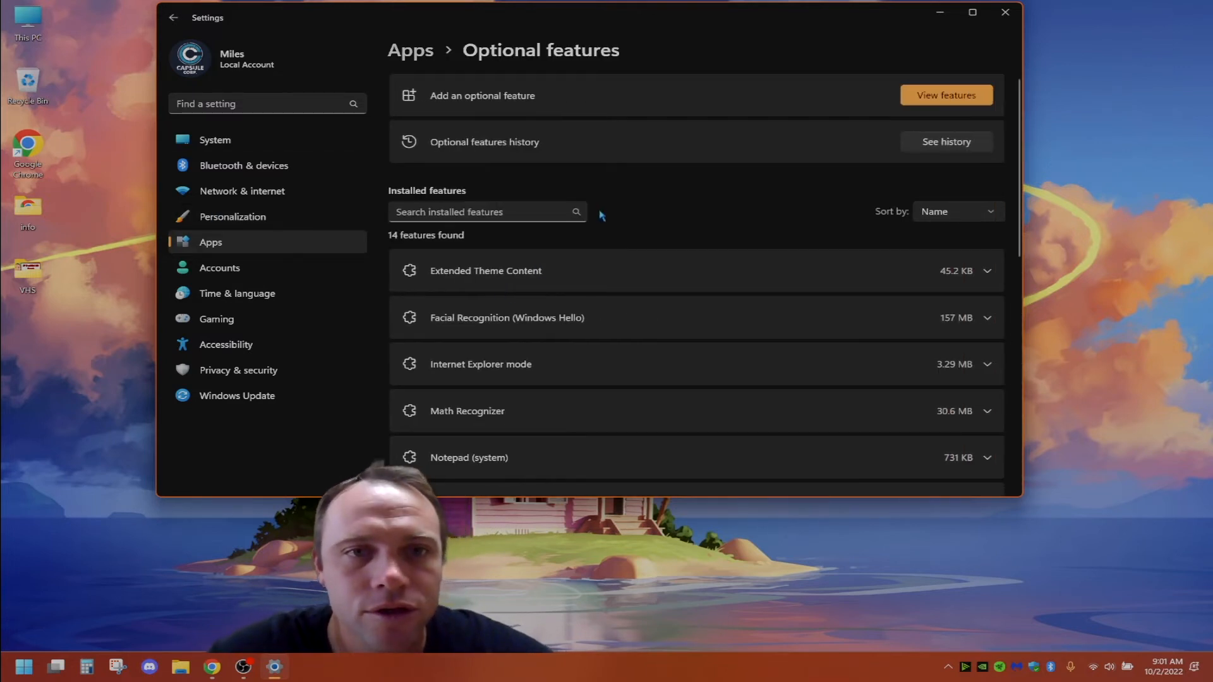
pyautogui.click(939, 101)
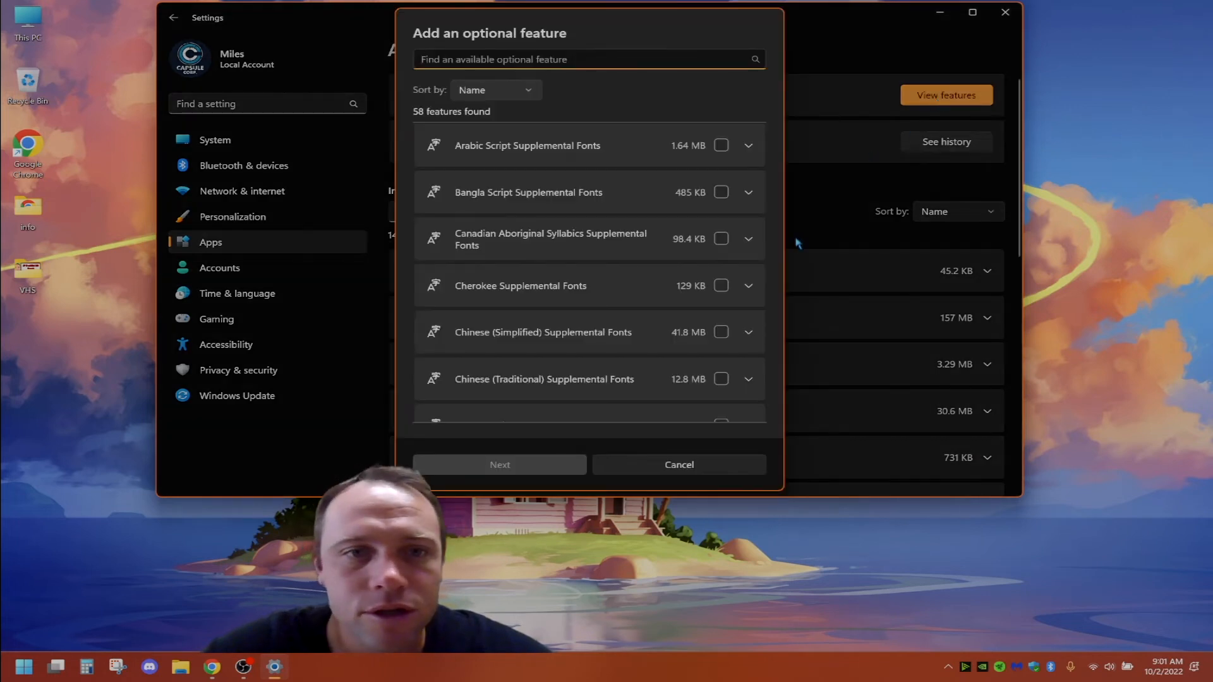
pyautogui.scroll(-20, 705, 344)
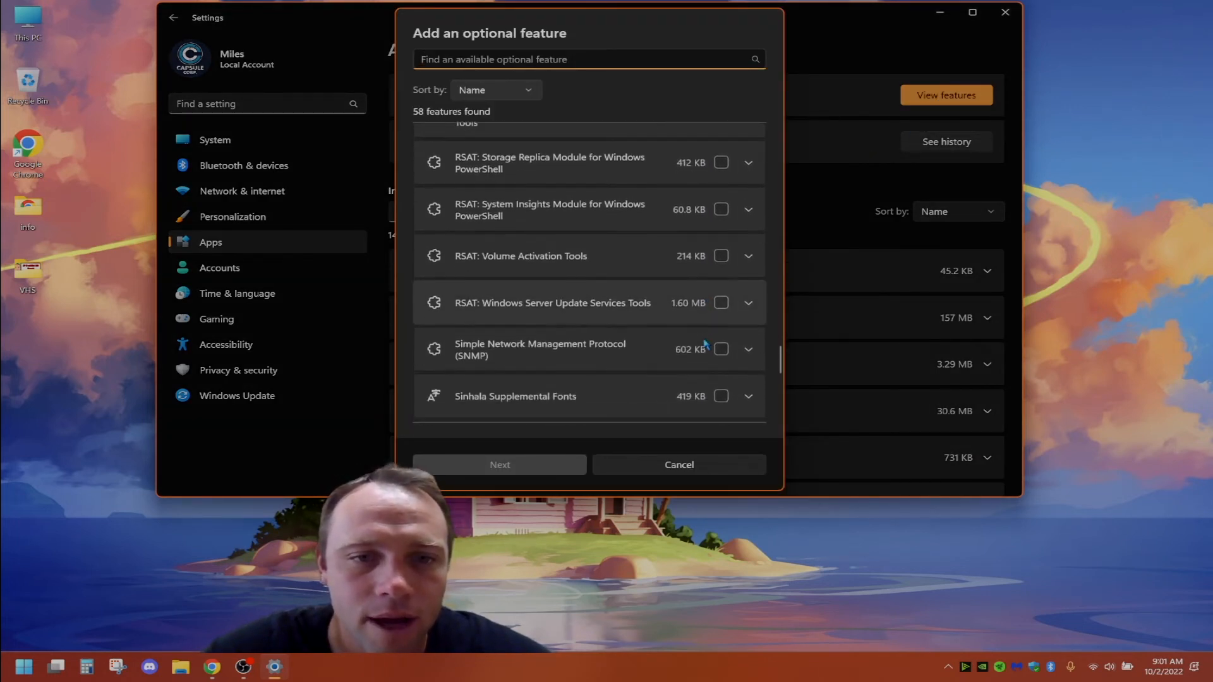
pyautogui.scroll(-10, 705, 344)
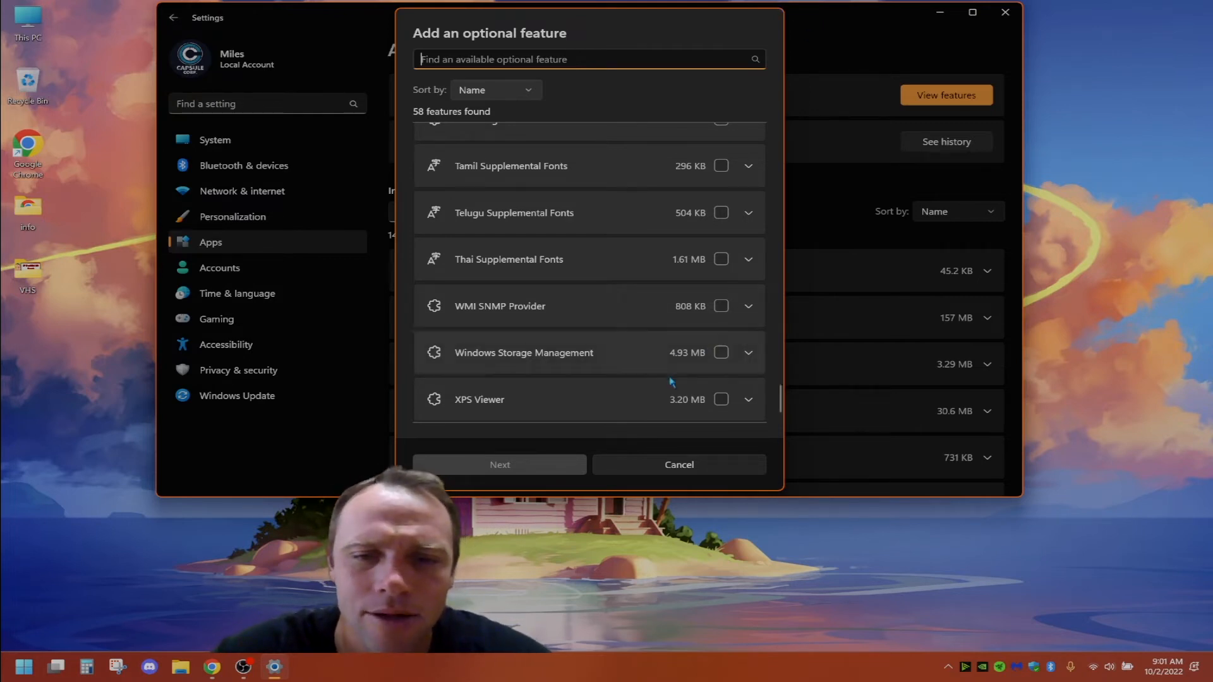
pyautogui.click(686, 466)
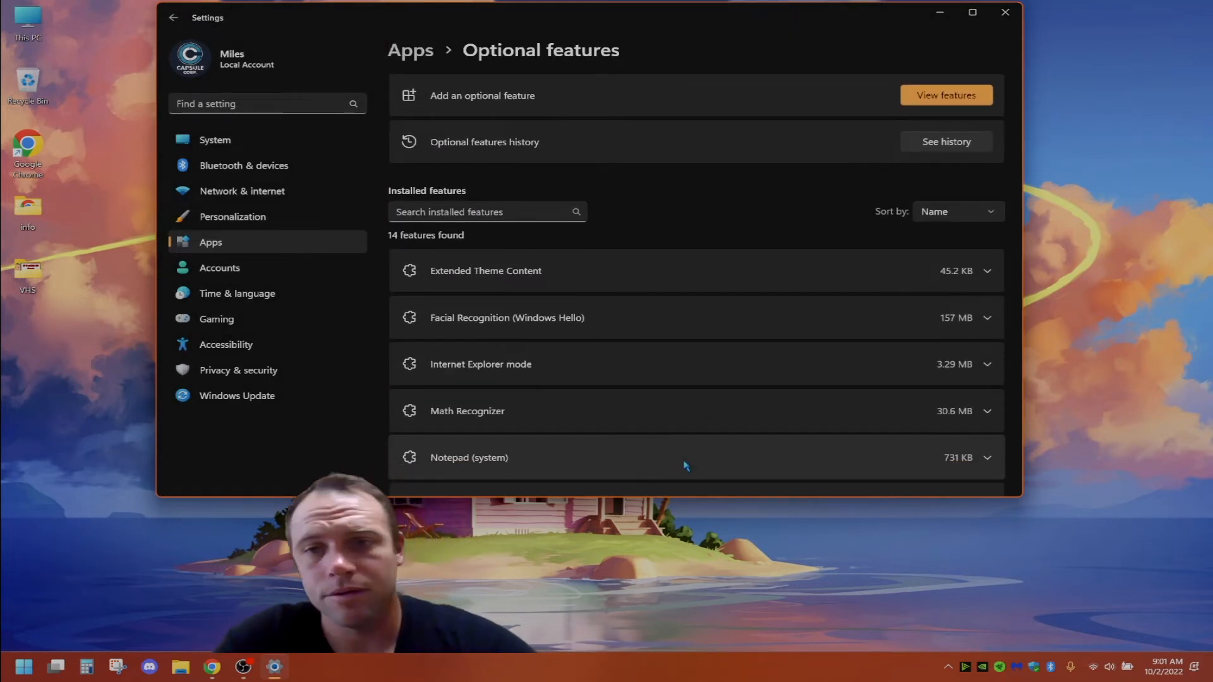
# Step: Open the Default apps settings
pyautogui.click(24, 667)
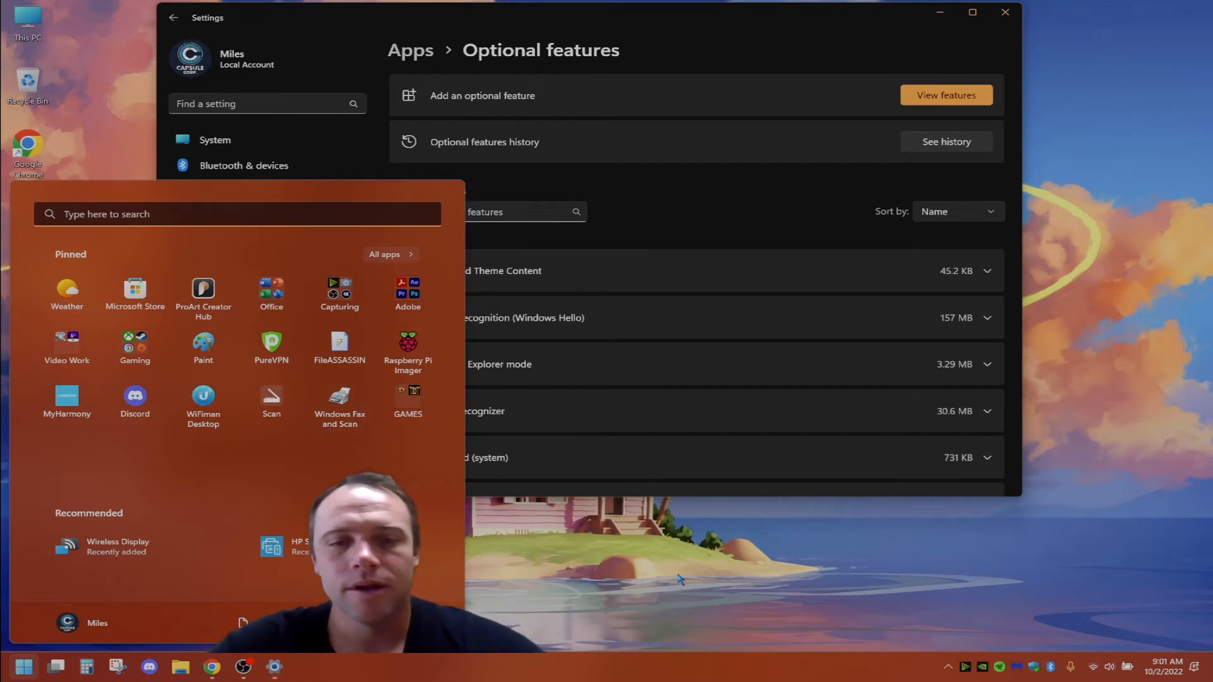
pyautogui.click(733, 583)
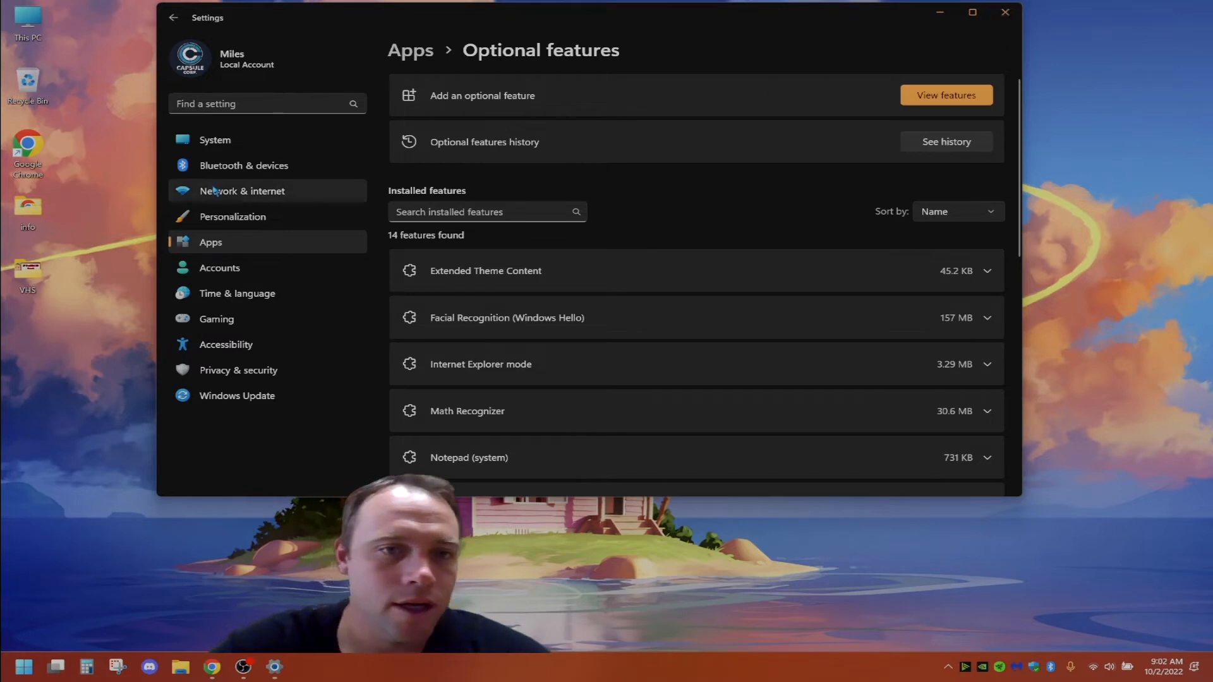
pyautogui.click(232, 245)
pyautogui.click(630, 192)
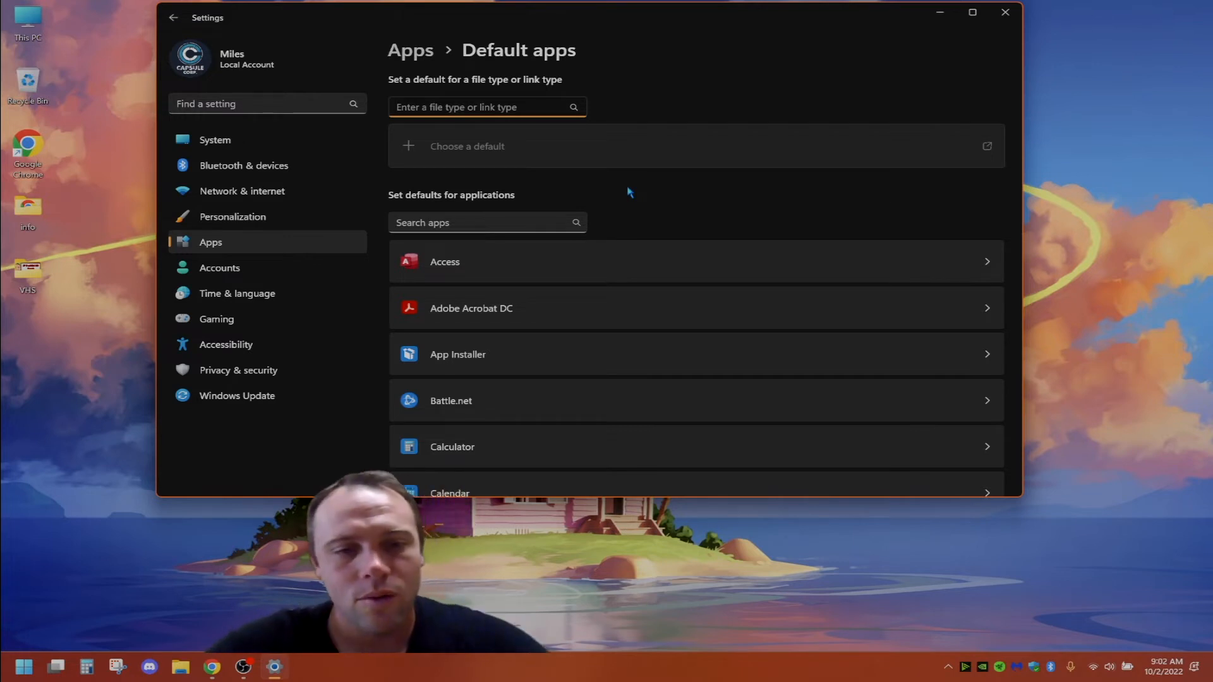
# Step: Make Google Chrome the default browser, and review its default file type associations
pyautogui.scroll(-8, 629, 192)
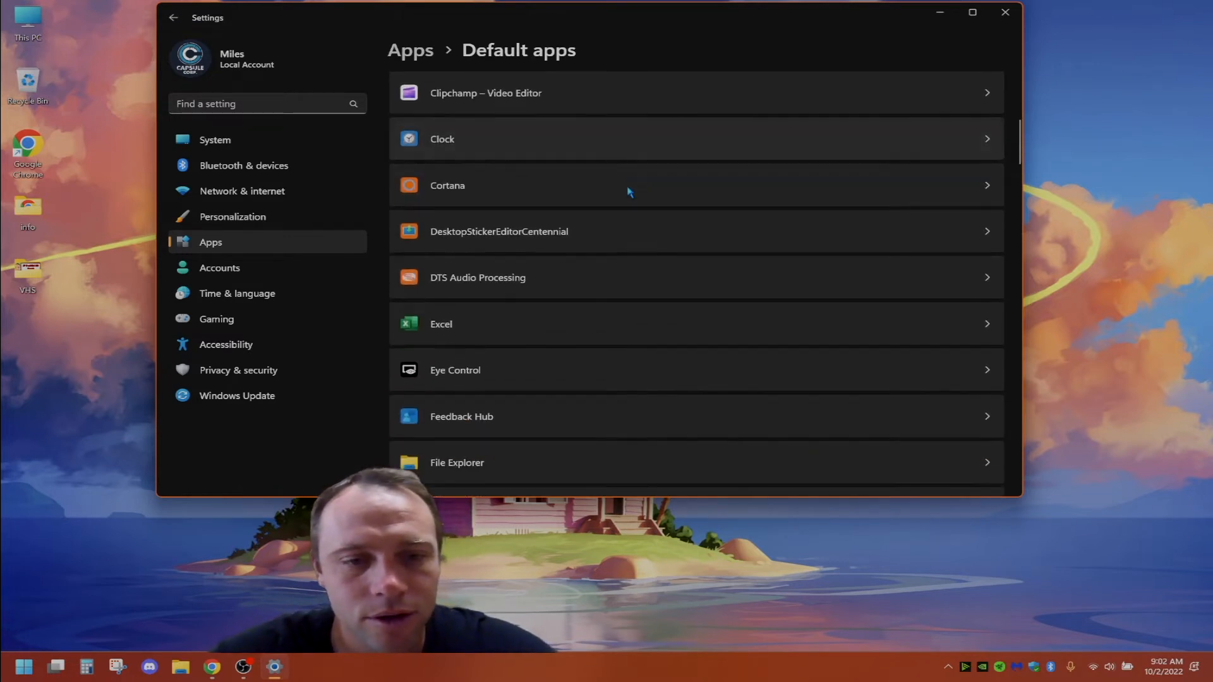
pyautogui.scroll(-10, 629, 192)
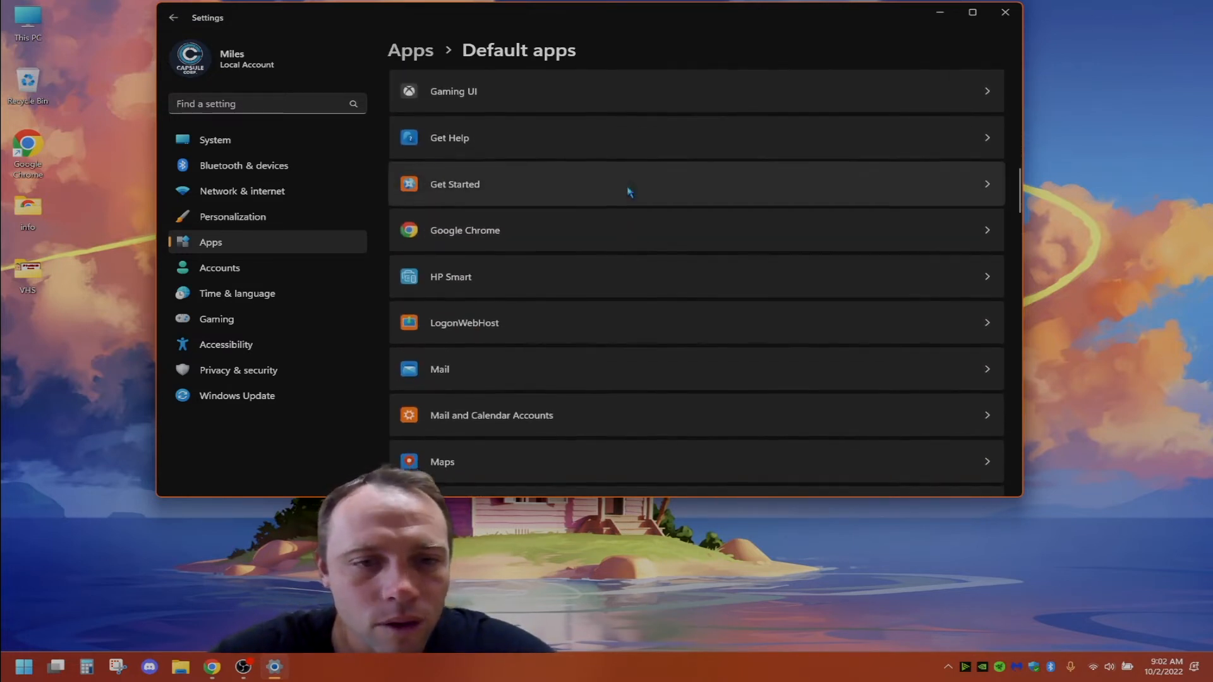
pyautogui.scroll(-3, 630, 192)
pyautogui.scroll(6, 630, 192)
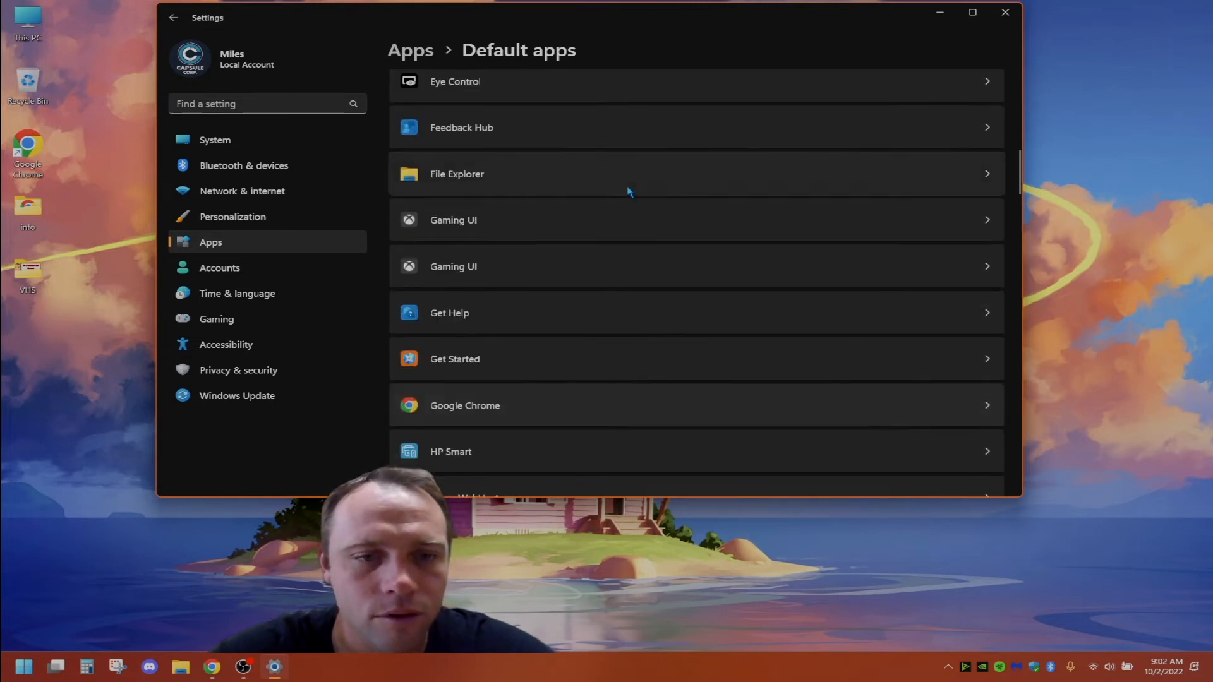
pyautogui.click(483, 414)
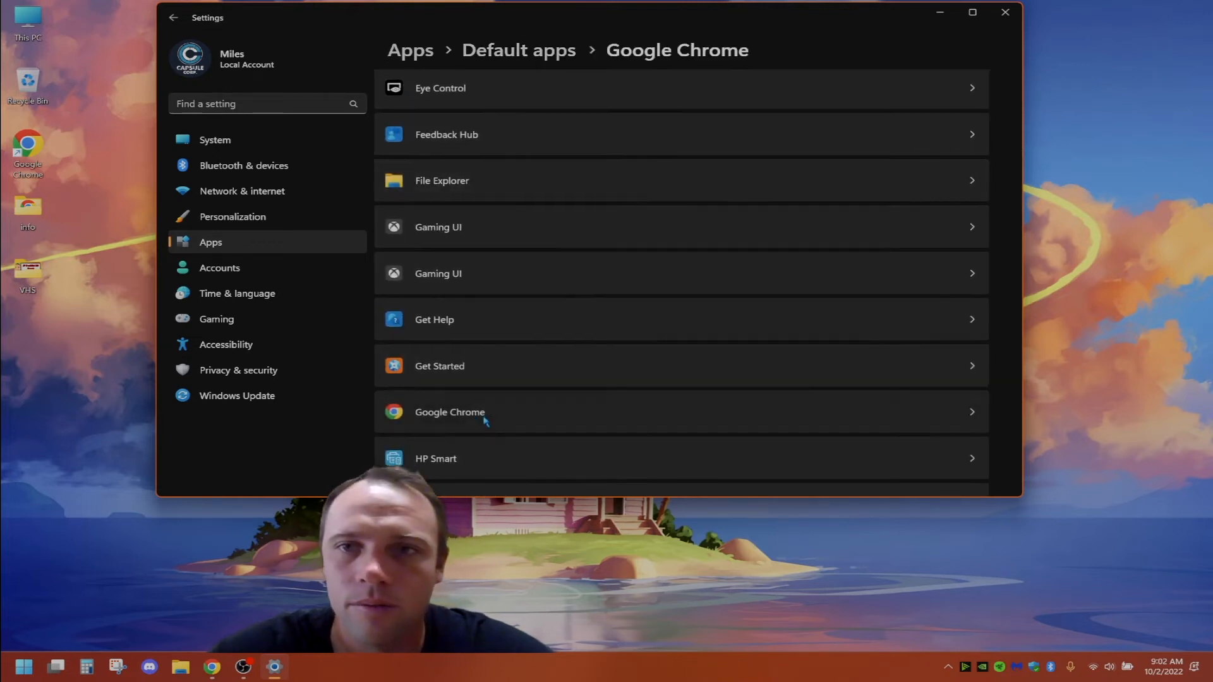
pyautogui.click(943, 98)
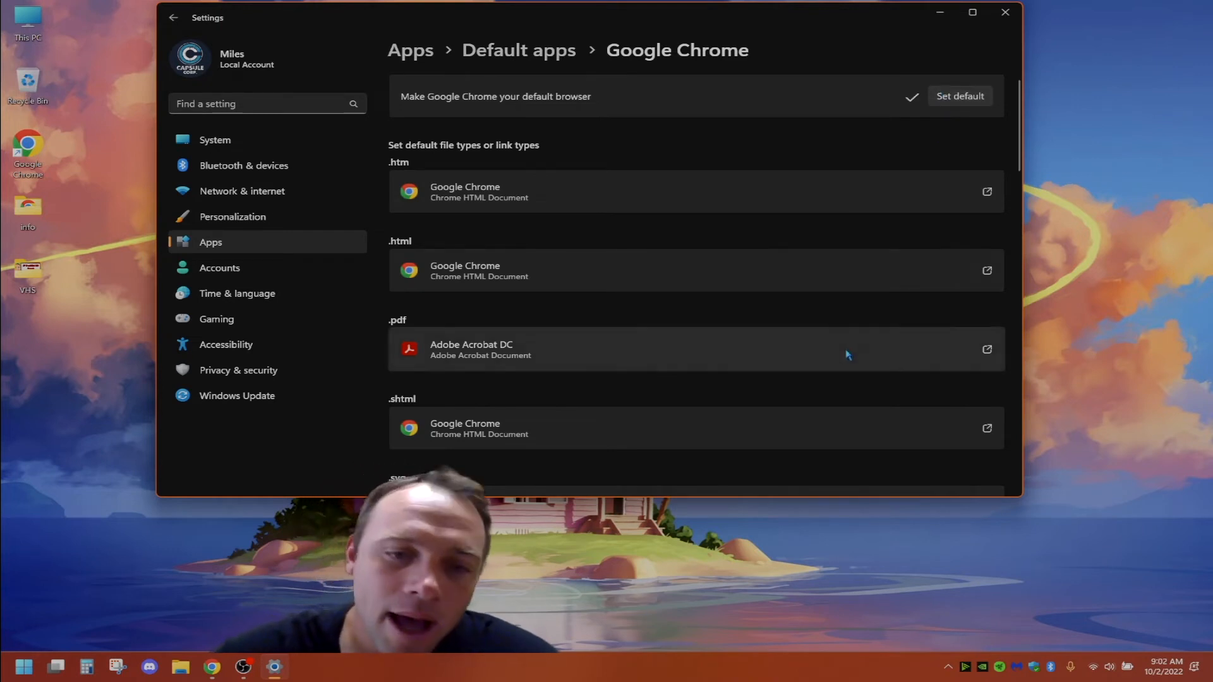
pyautogui.scroll(-4, 844, 352)
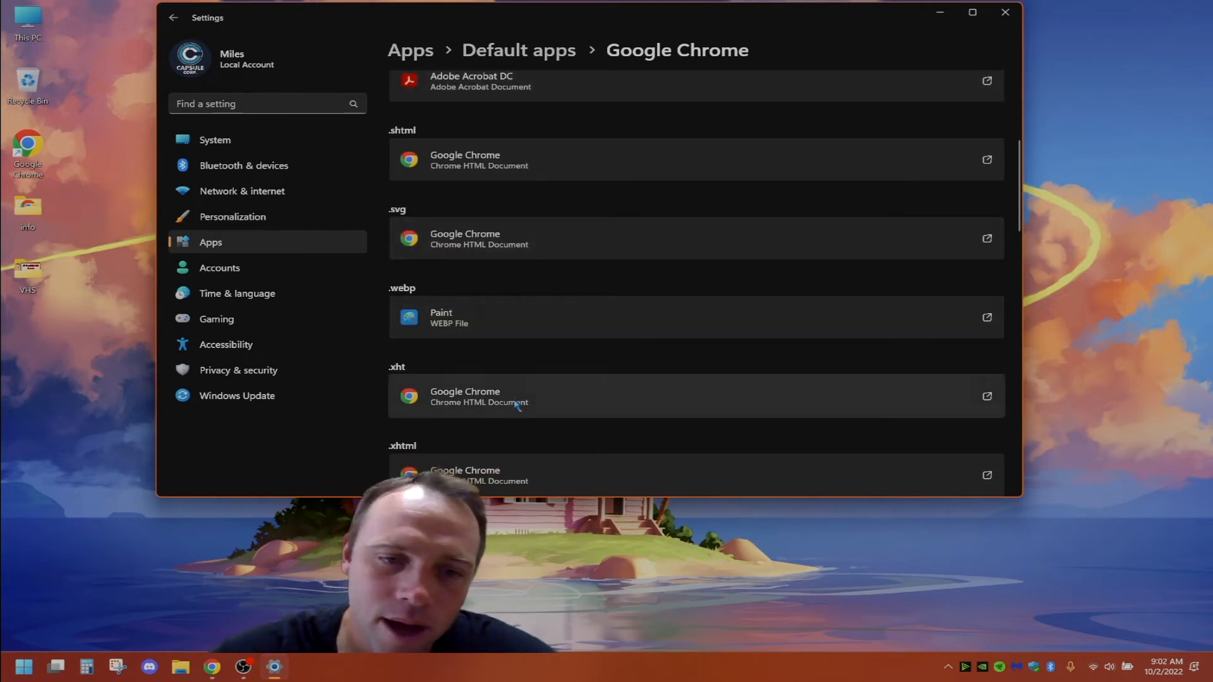
pyautogui.scroll(4, 590, 283)
pyautogui.scroll(-1, 591, 283)
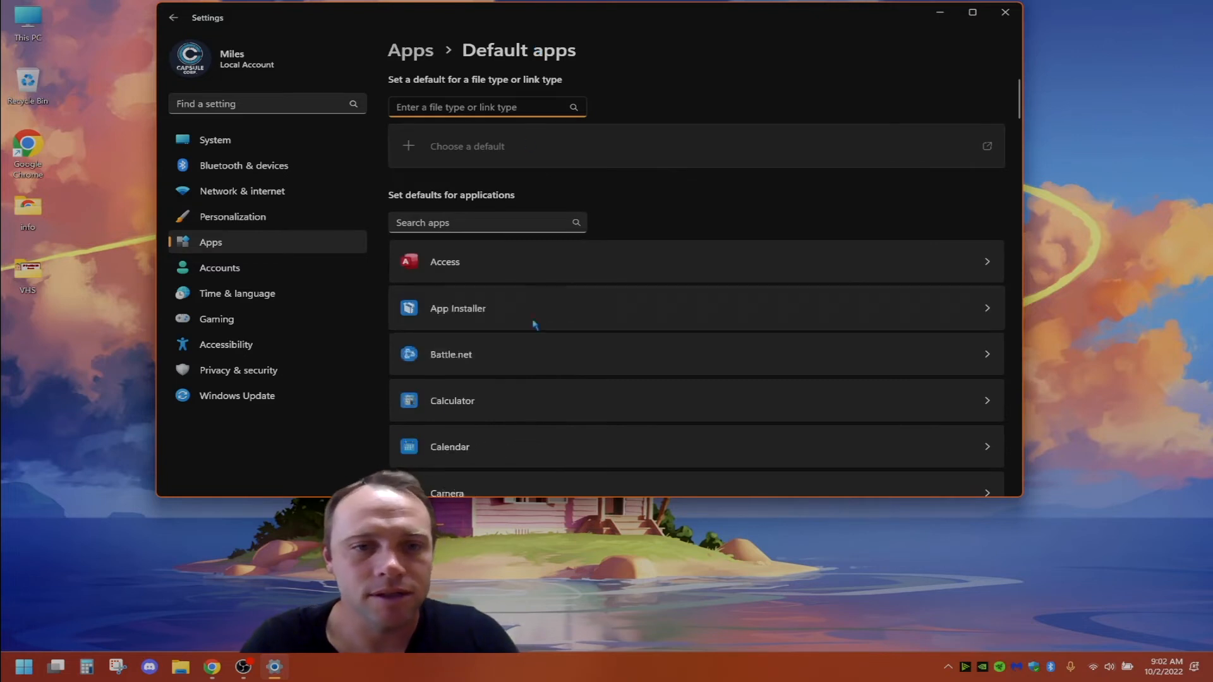
# Step: Browse the full list of applications in Default apps whose defaults can be set
pyautogui.scroll(-20, 550, 365)
pyautogui.scroll(-6, 550, 366)
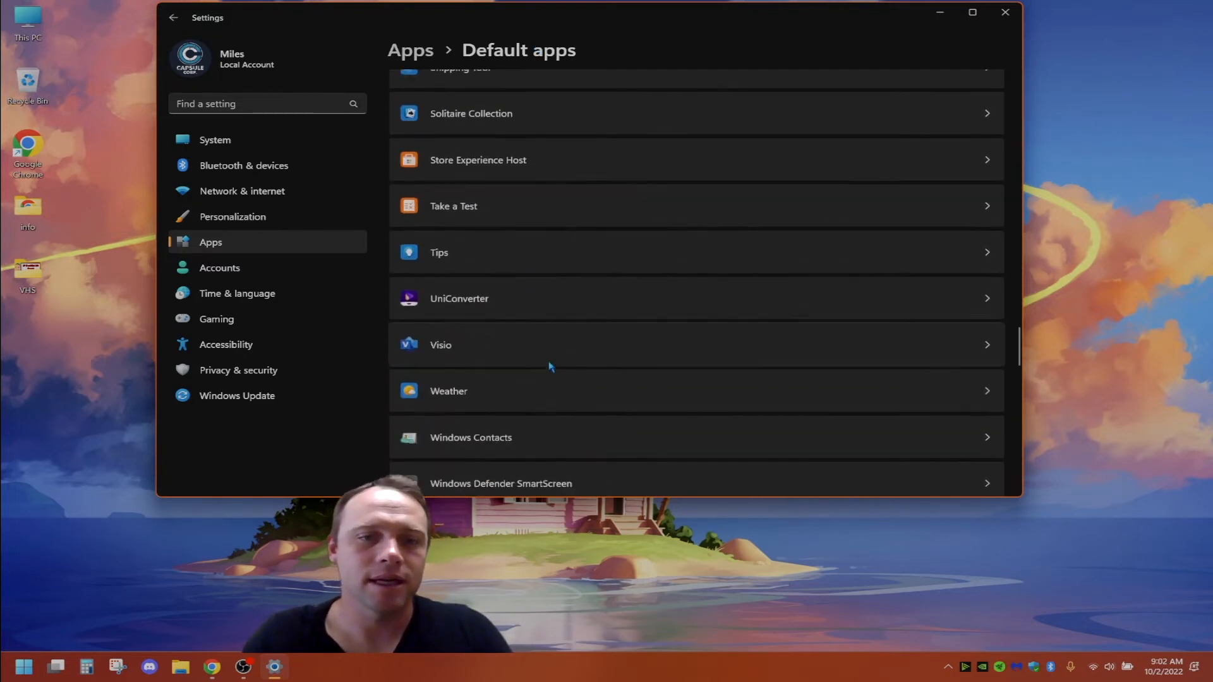
pyautogui.scroll(20, 558, 370)
pyautogui.scroll(-12, 558, 369)
pyautogui.scroll(-8, 559, 370)
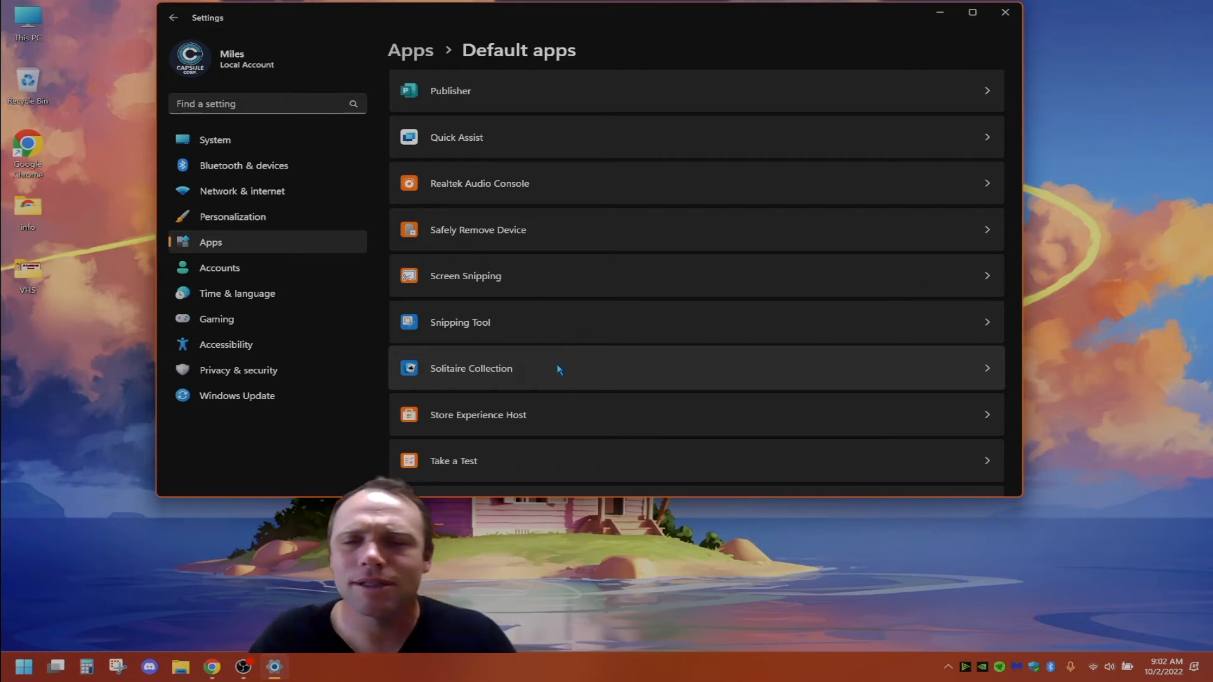
pyautogui.scroll(10, 559, 369)
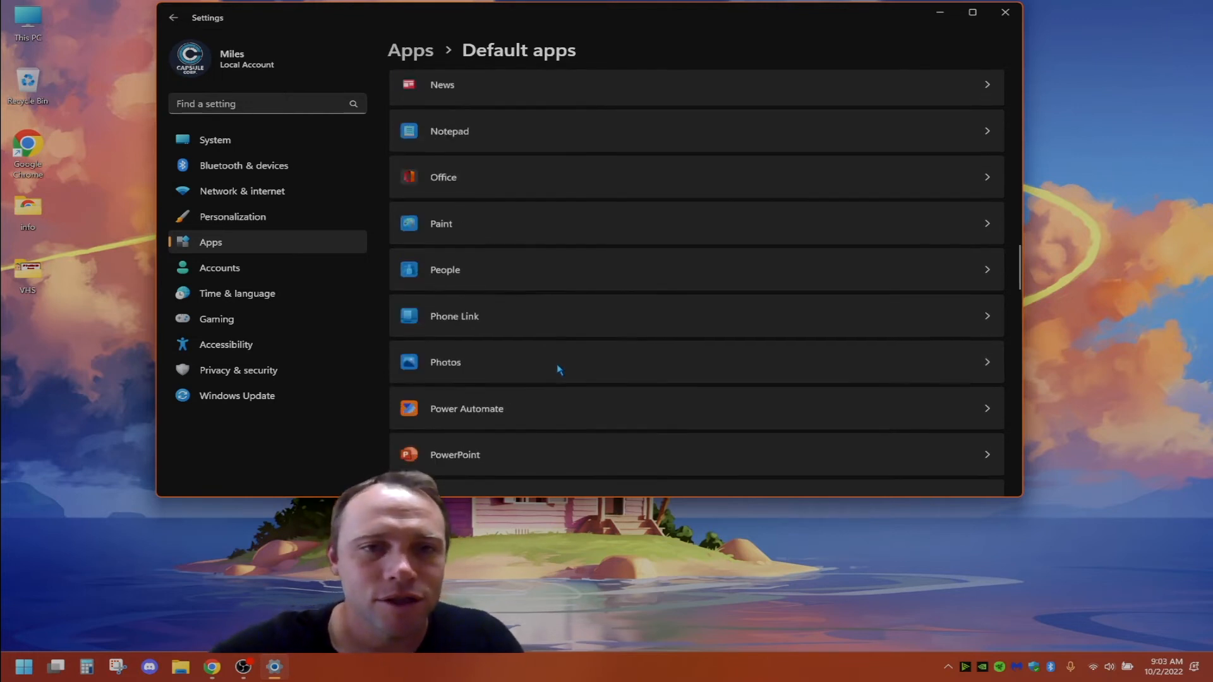
pyautogui.scroll(-1, 559, 370)
pyautogui.scroll(-5, 559, 369)
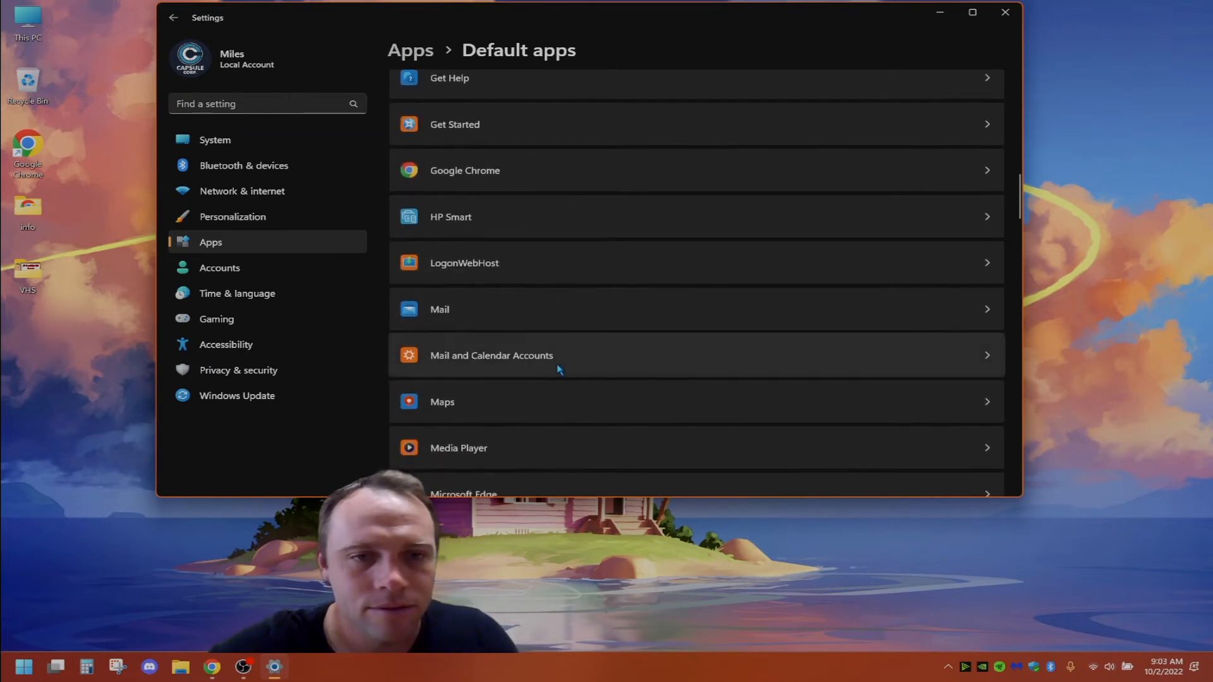
# Step: Open the Microsoft Edge default file types, review the apps available for .mht files, and dismiss the choice
pyautogui.click(571, 246)
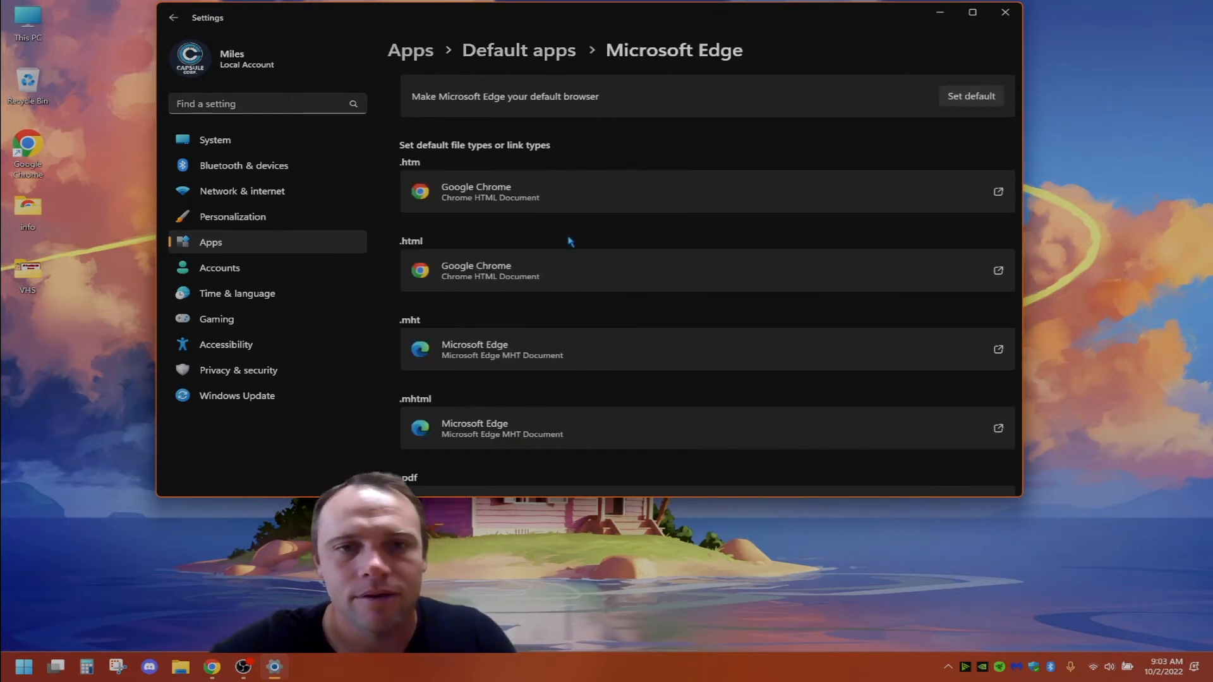
pyautogui.scroll(-3, 1019, 142)
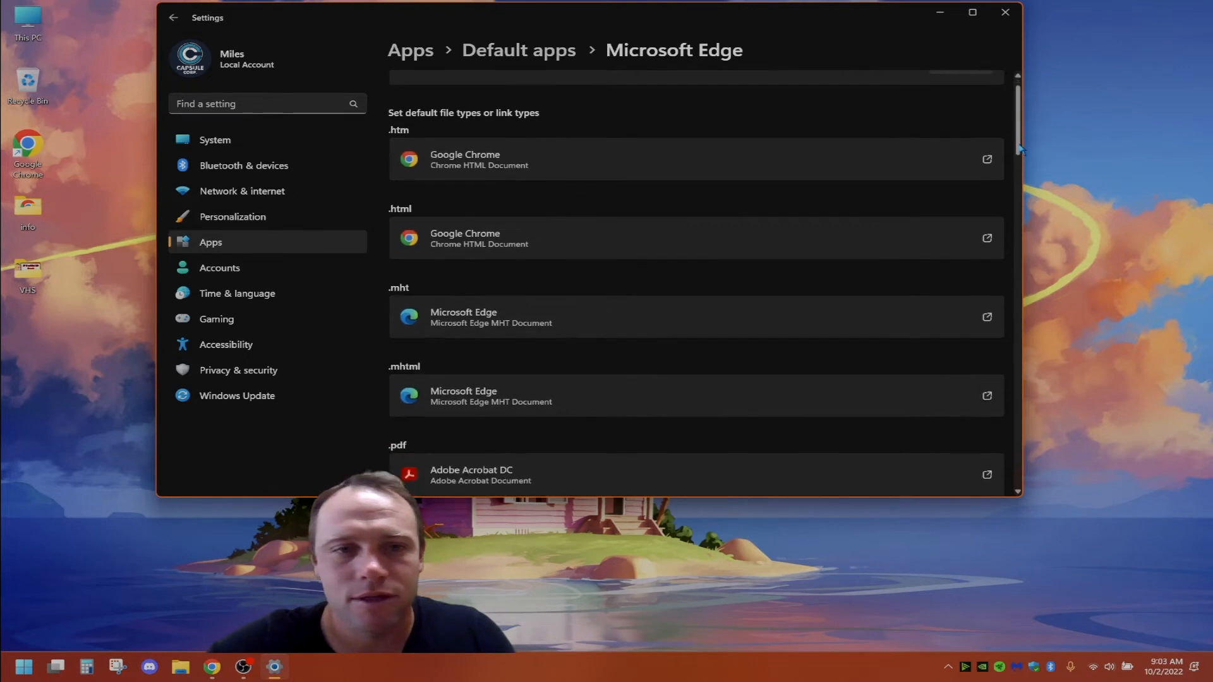
pyautogui.click(568, 165)
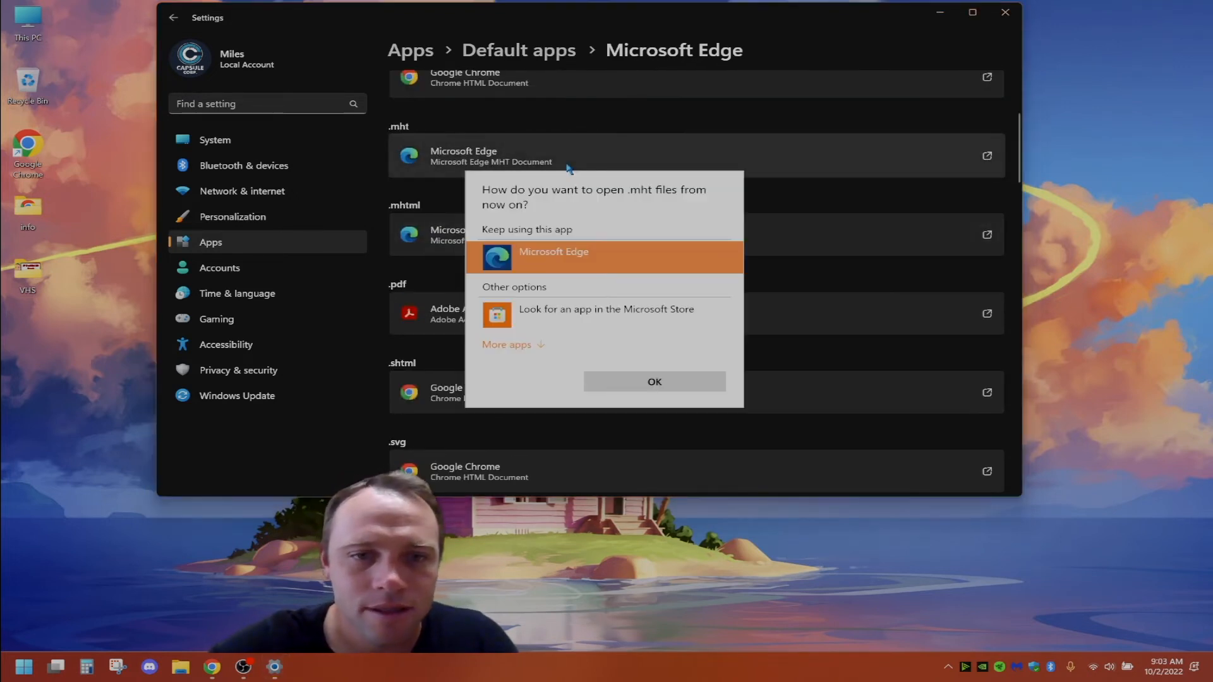
pyautogui.click(542, 344)
pyautogui.scroll(-3, 537, 353)
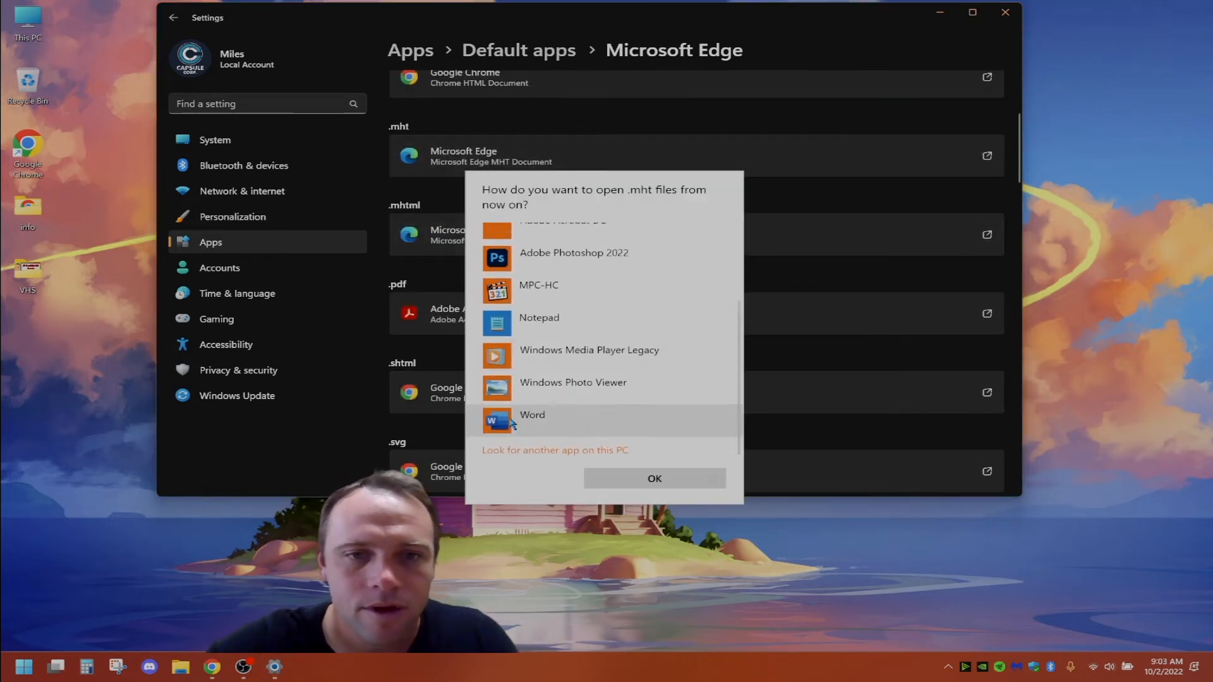
pyautogui.scroll(3, 512, 424)
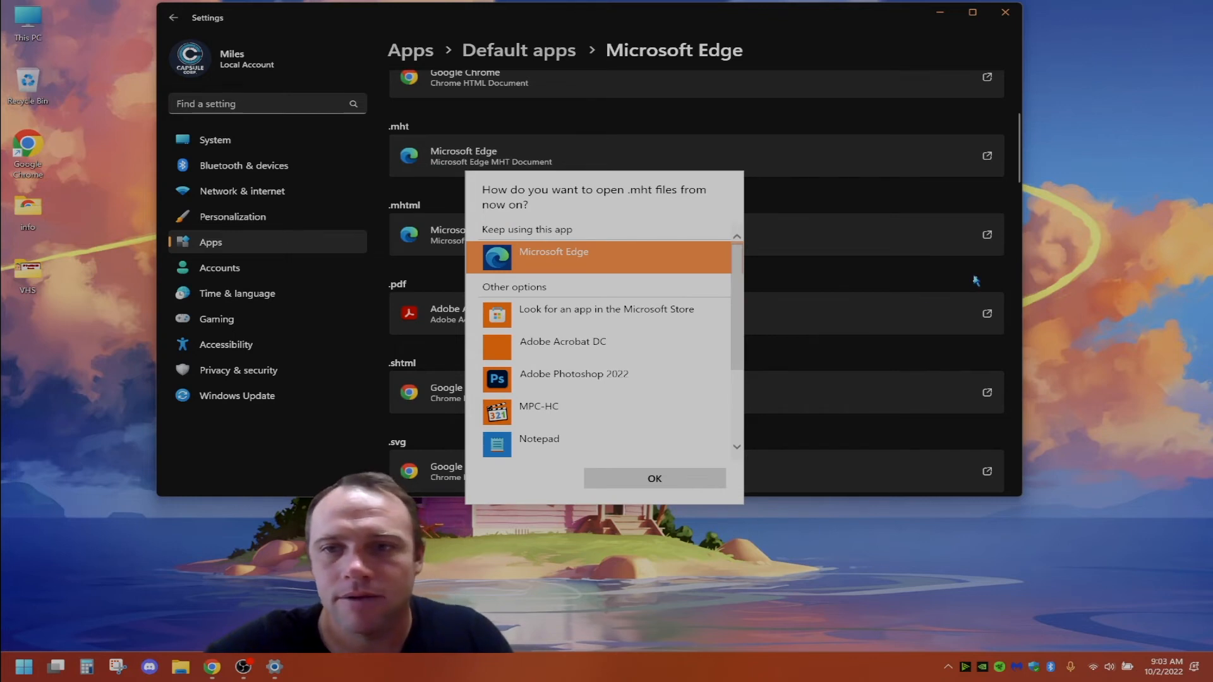
pyautogui.click(976, 281)
# Step: Review the app choices for Microsoft Edge's READ, MS-XBL-3D8B930F and MICROSOFT-EDGE link types, dismissing each one
pyautogui.moveTo(1019, 165); pyautogui.dragTo(1053, 478)
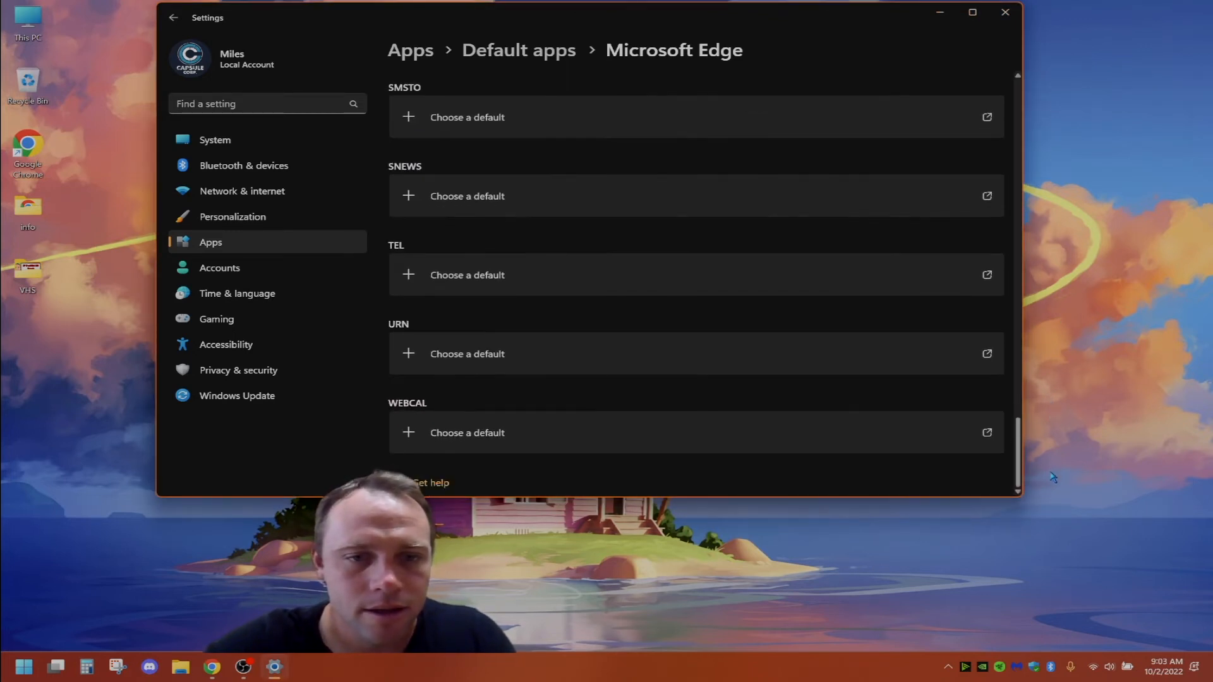
pyautogui.moveTo(1051, 521); pyautogui.dragTo(1052, 448)
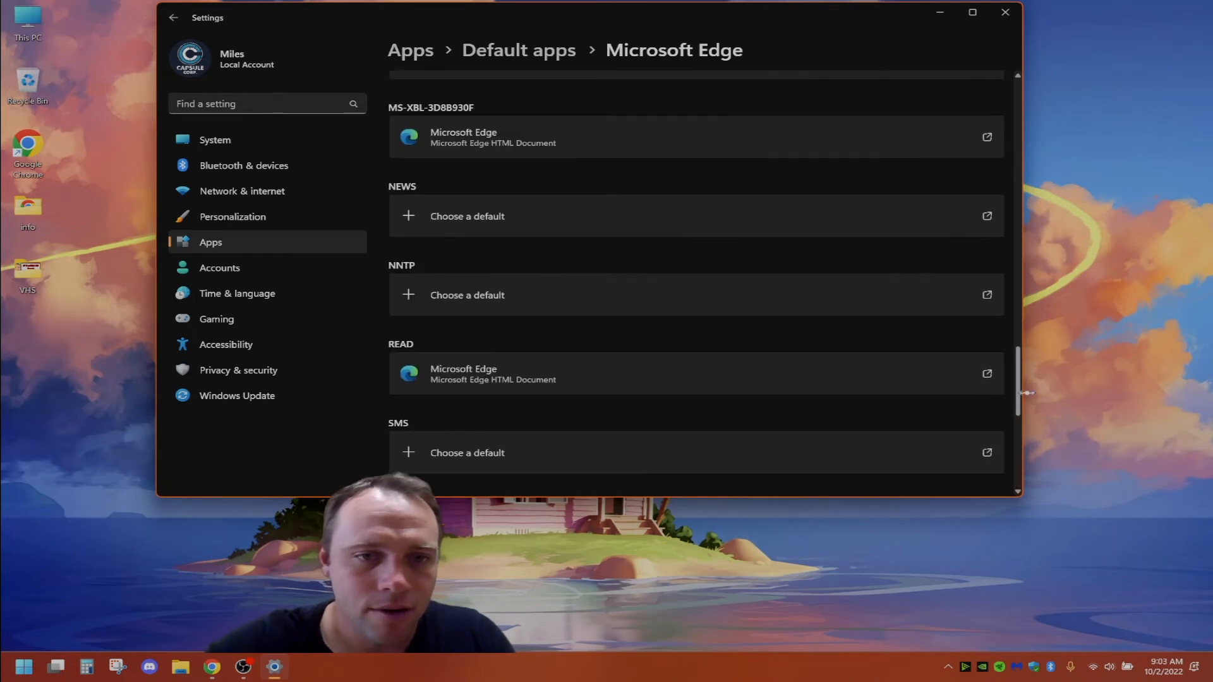
pyautogui.click(603, 382)
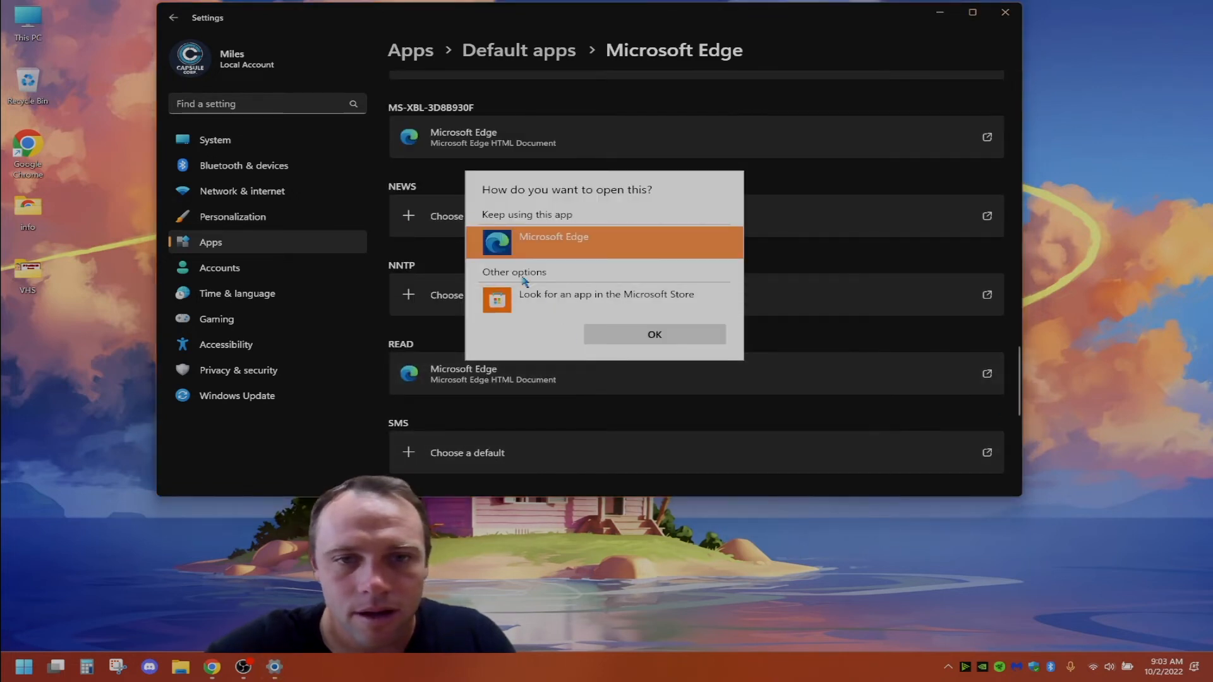
pyautogui.click(650, 334)
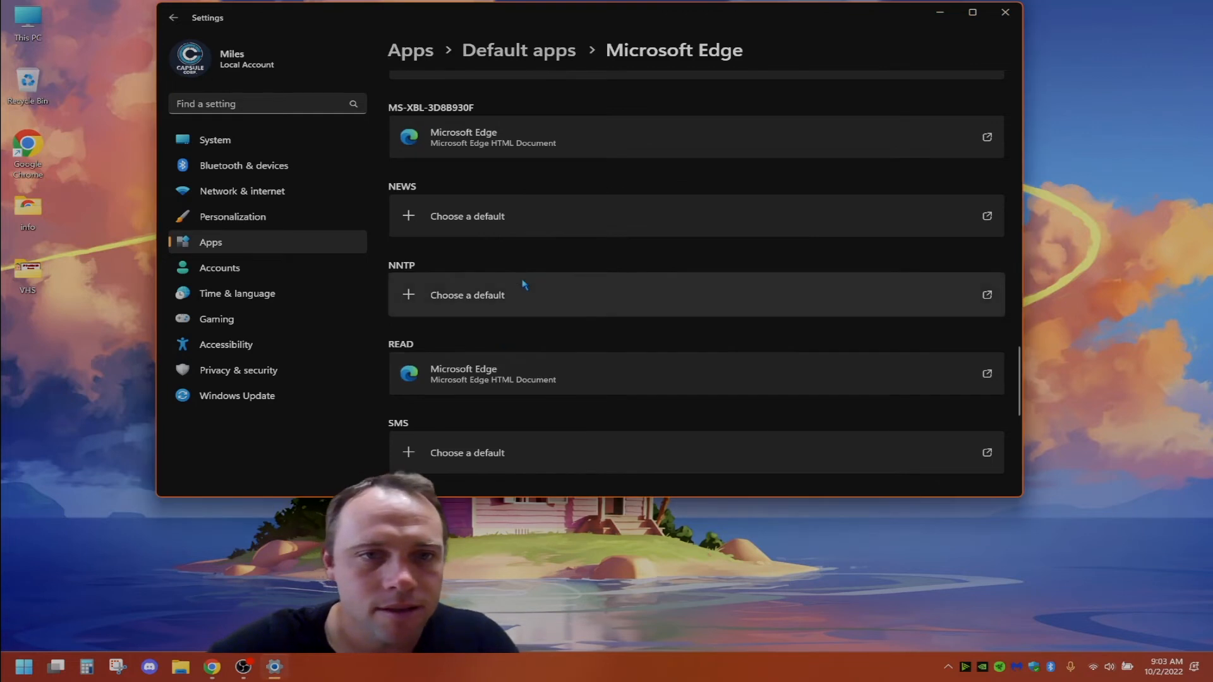
pyautogui.scroll(2, 522, 278)
pyautogui.click(526, 266)
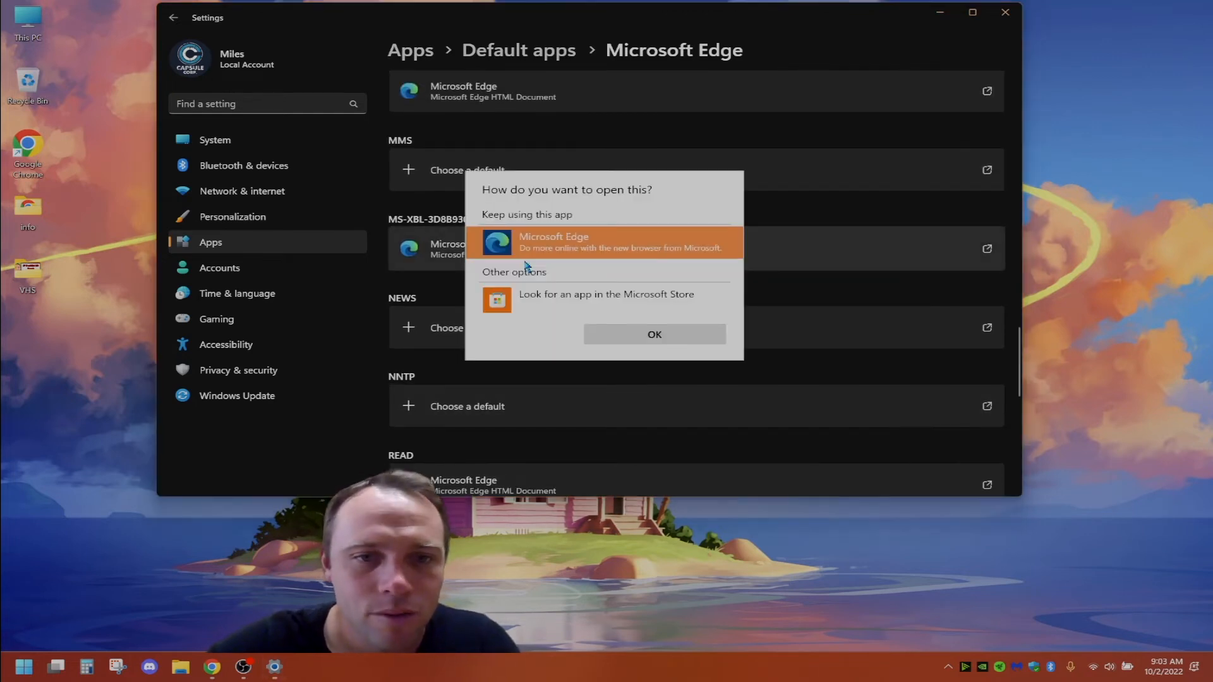
pyautogui.click(812, 222)
pyautogui.scroll(5, 813, 220)
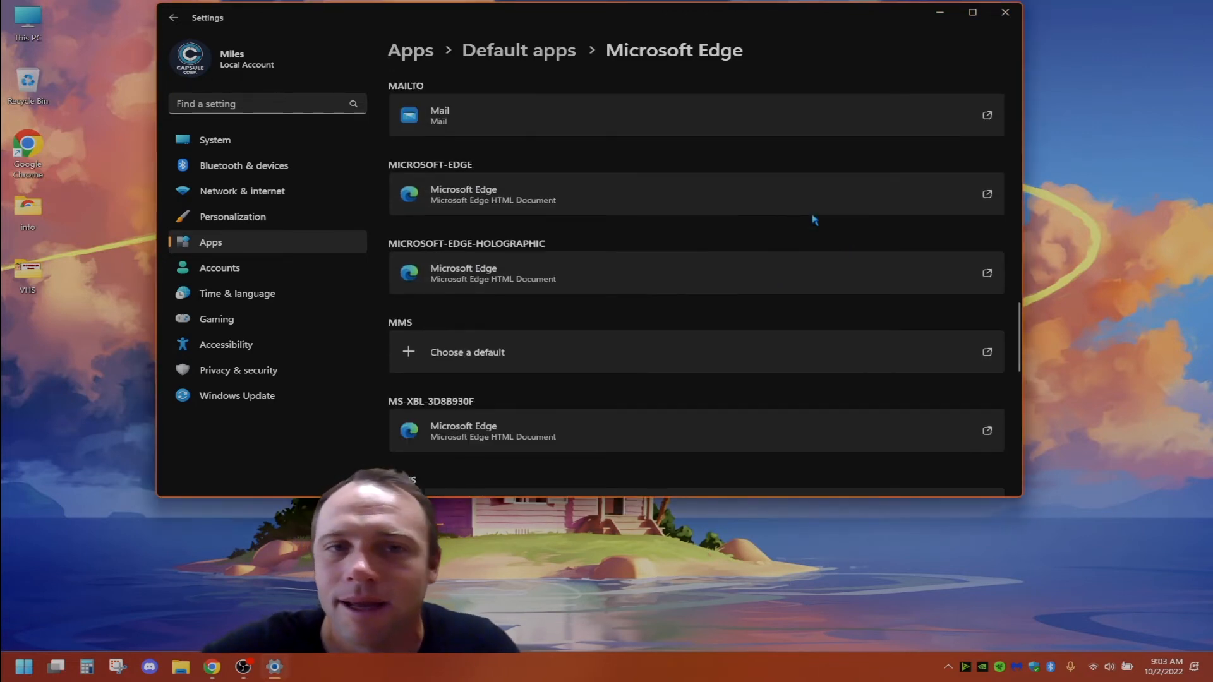
pyautogui.click(685, 342)
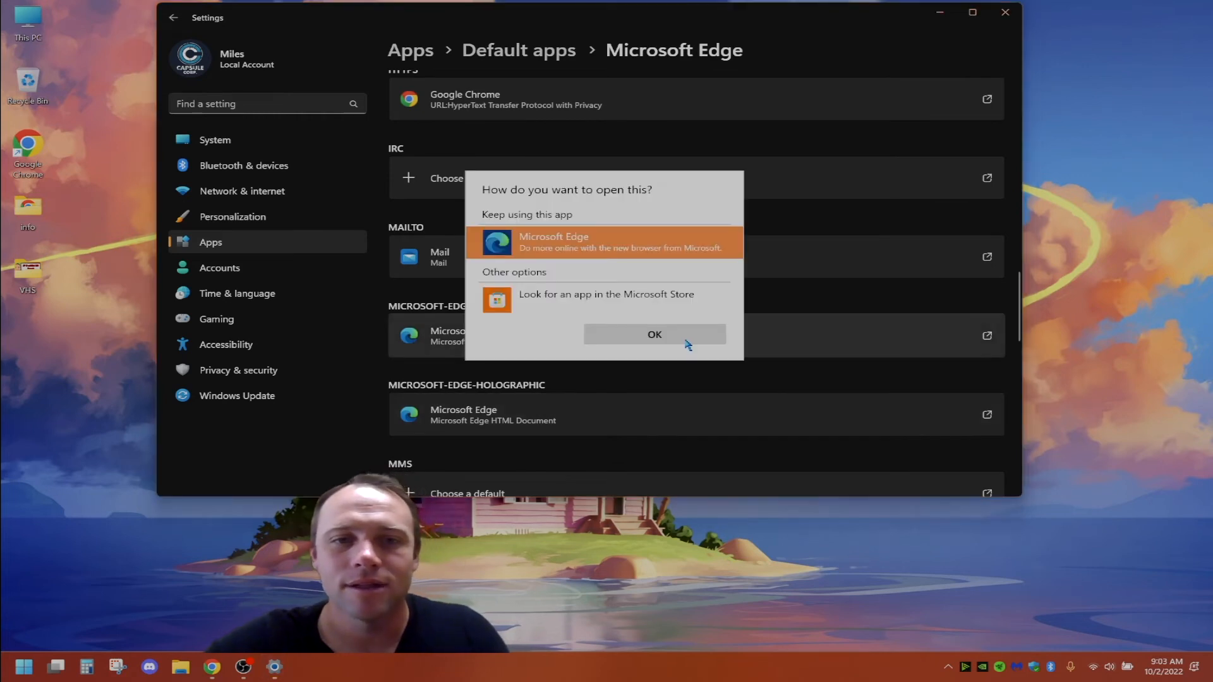
pyautogui.click(882, 291)
# Step: Review the apps that can open .xml files, dismiss the choice, and close Settings
pyautogui.scroll(10, 831, 303)
pyautogui.scroll(-5, 831, 303)
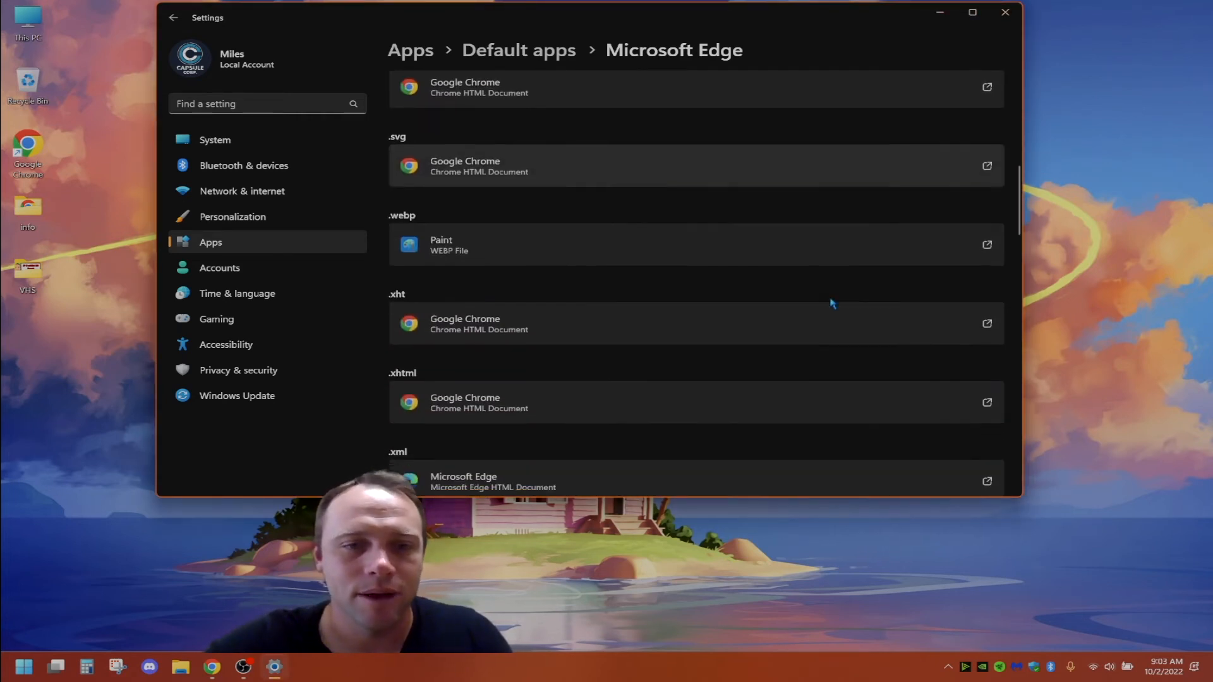
pyautogui.scroll(-1, 837, 290)
pyautogui.click(788, 287)
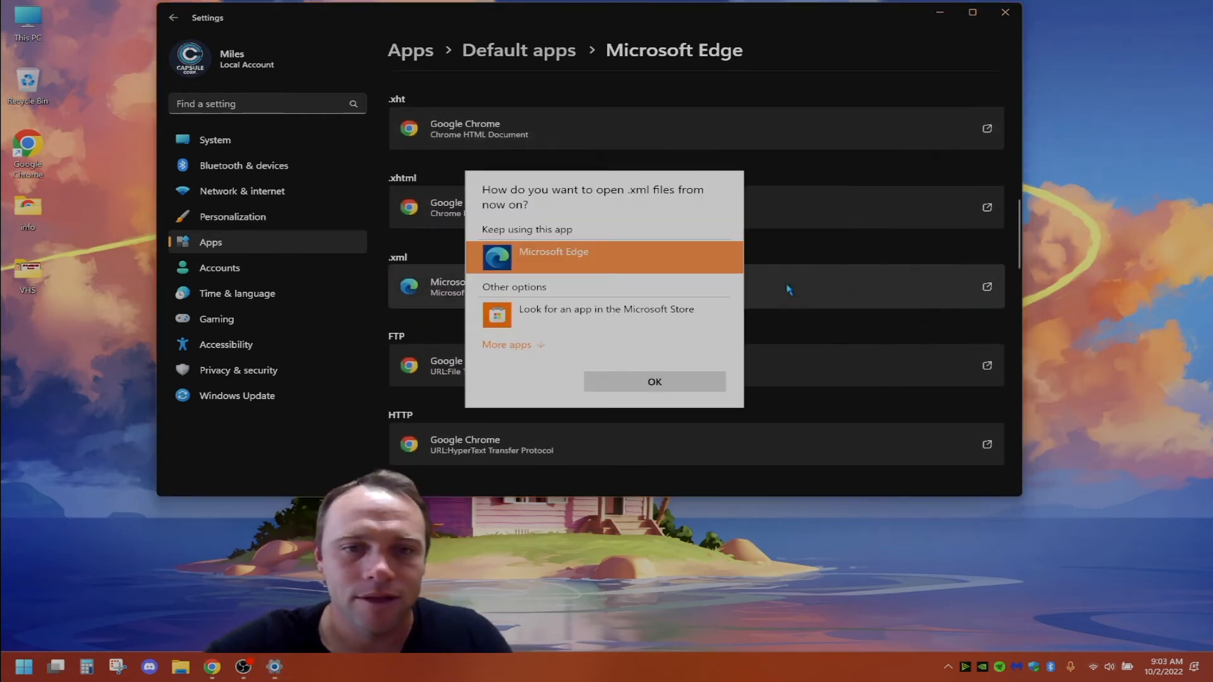
pyautogui.click(534, 346)
pyautogui.scroll(-4, 528, 346)
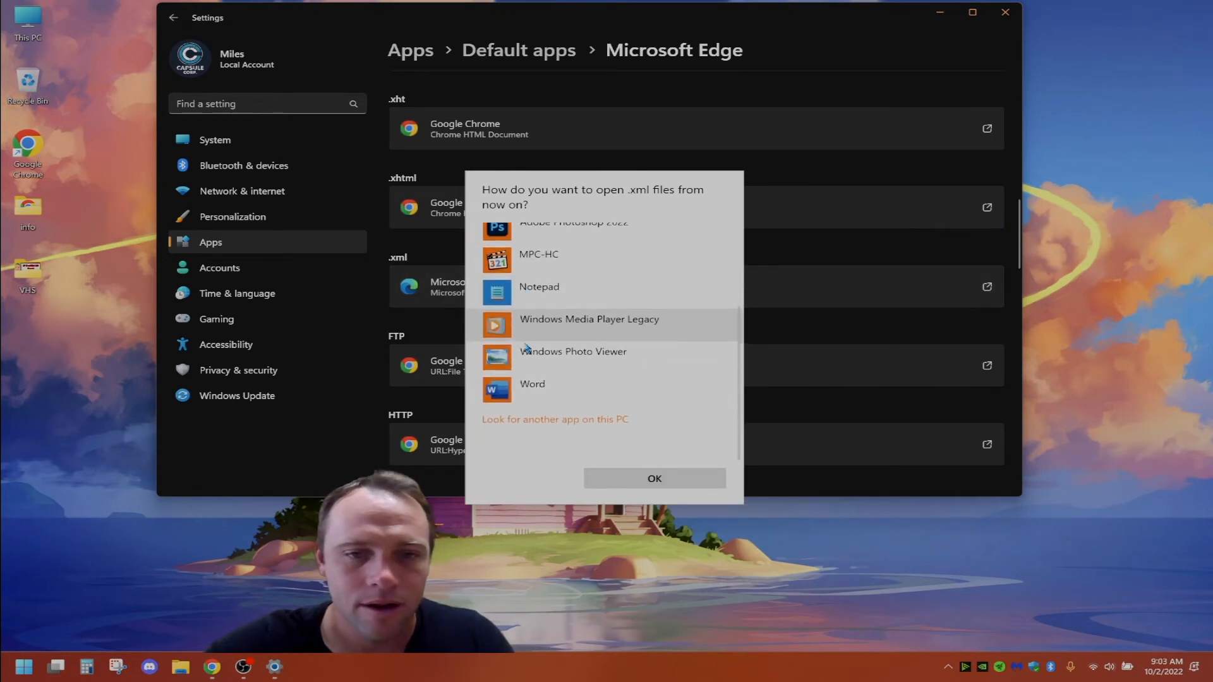
pyautogui.scroll(4, 528, 348)
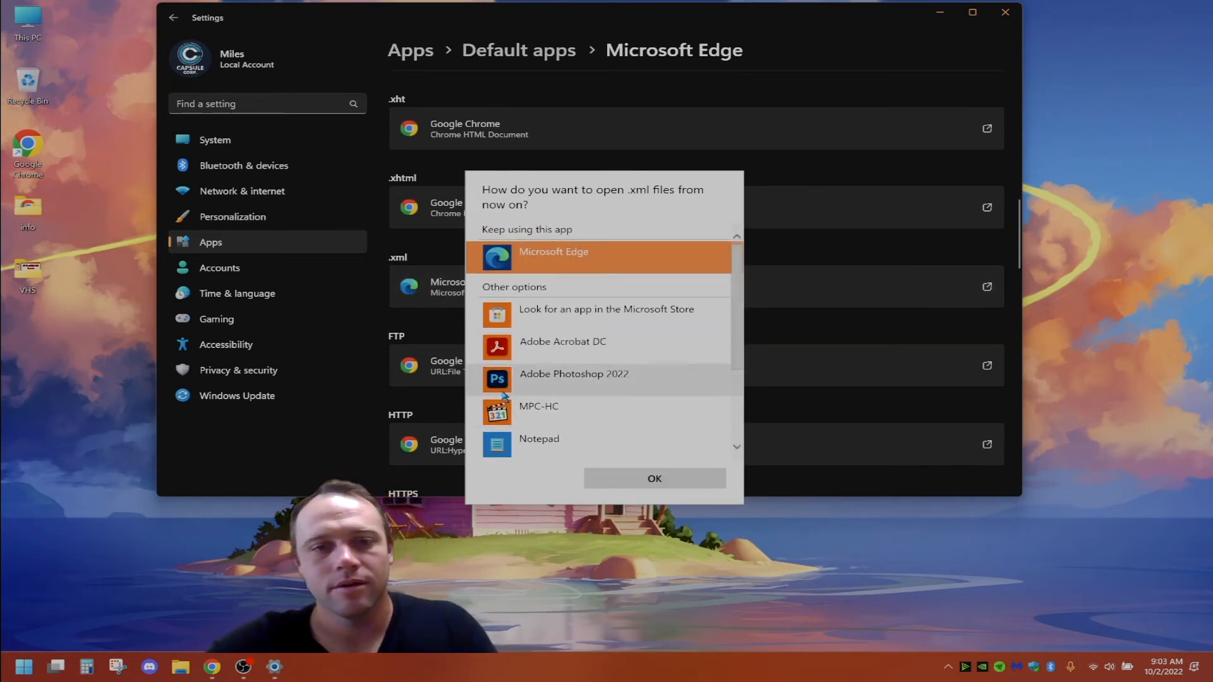
pyautogui.scroll(-3, 528, 348)
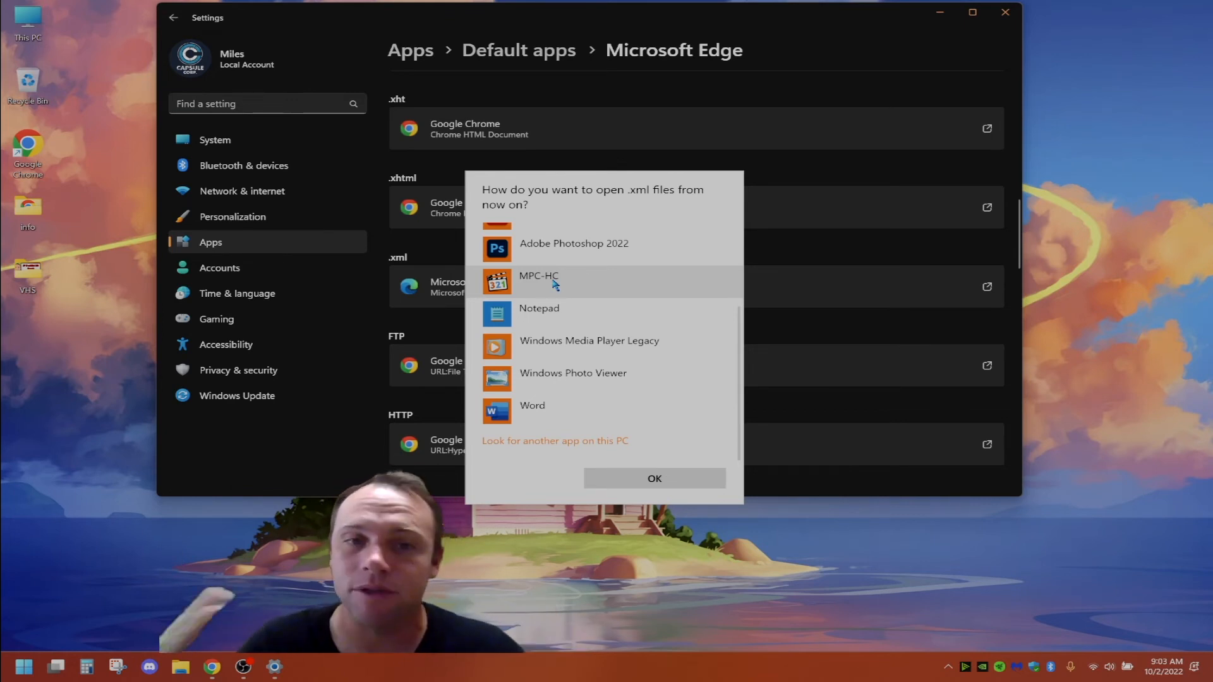
pyautogui.click(870, 56)
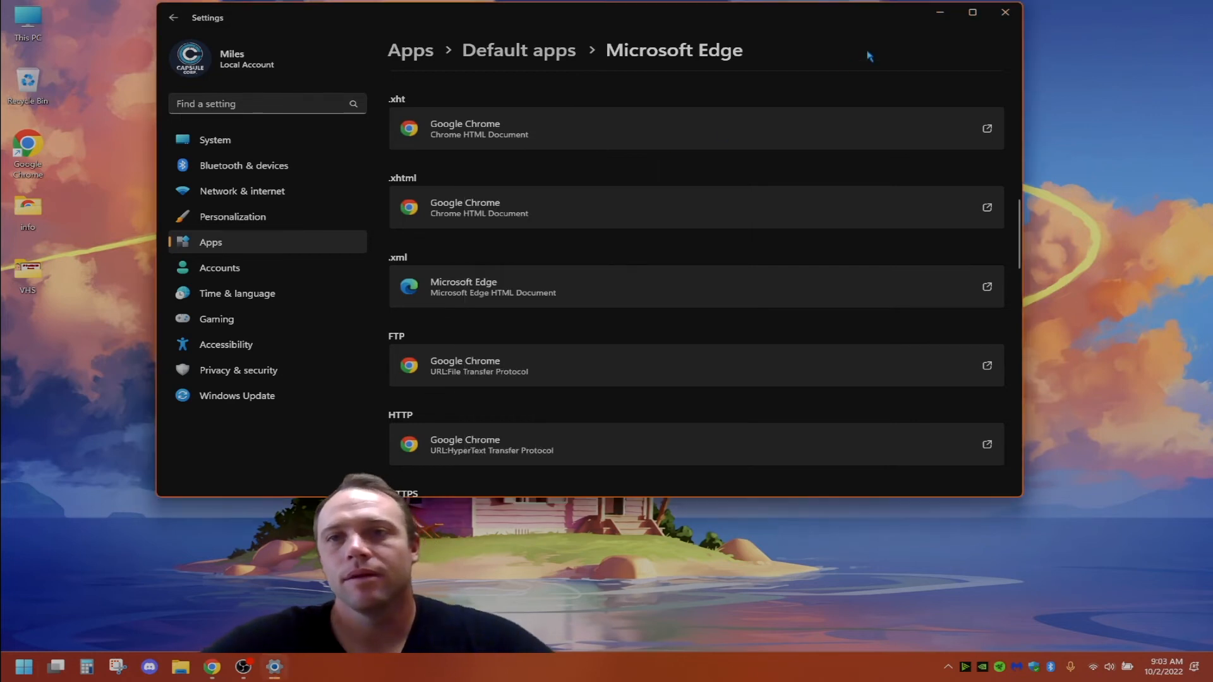
pyautogui.click(1005, 12)
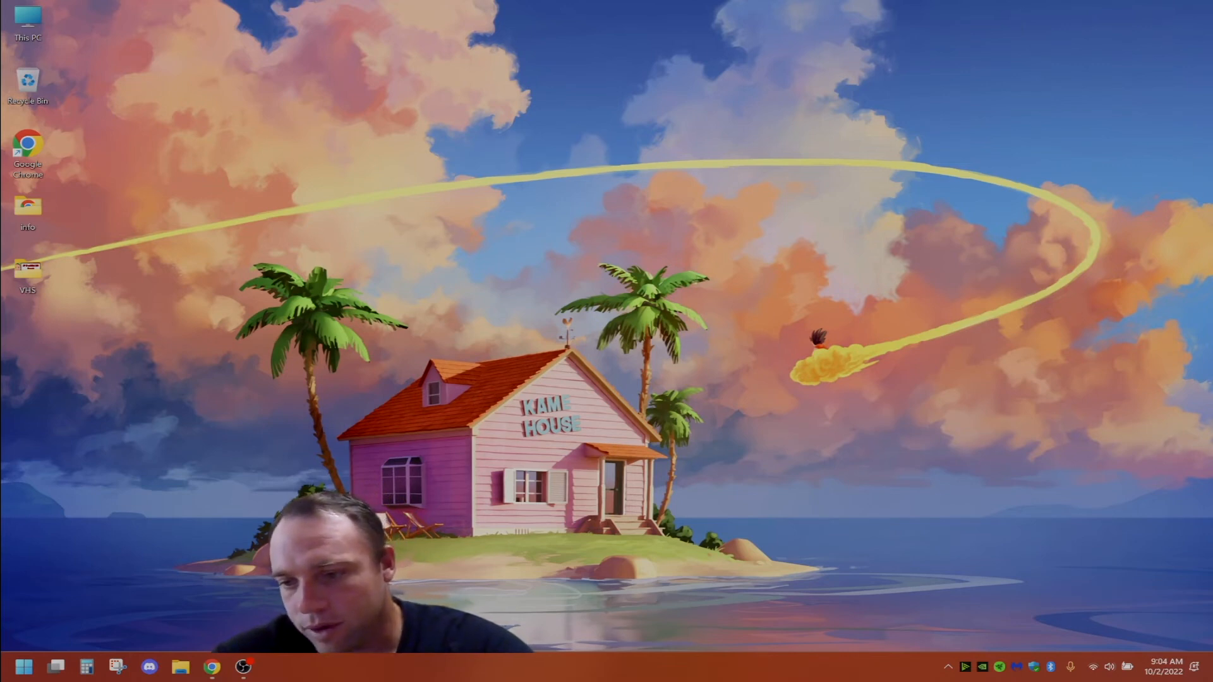
# Step: Turn Do not disturb off and back on in the notification center, and close it
pyautogui.click(1190, 674)
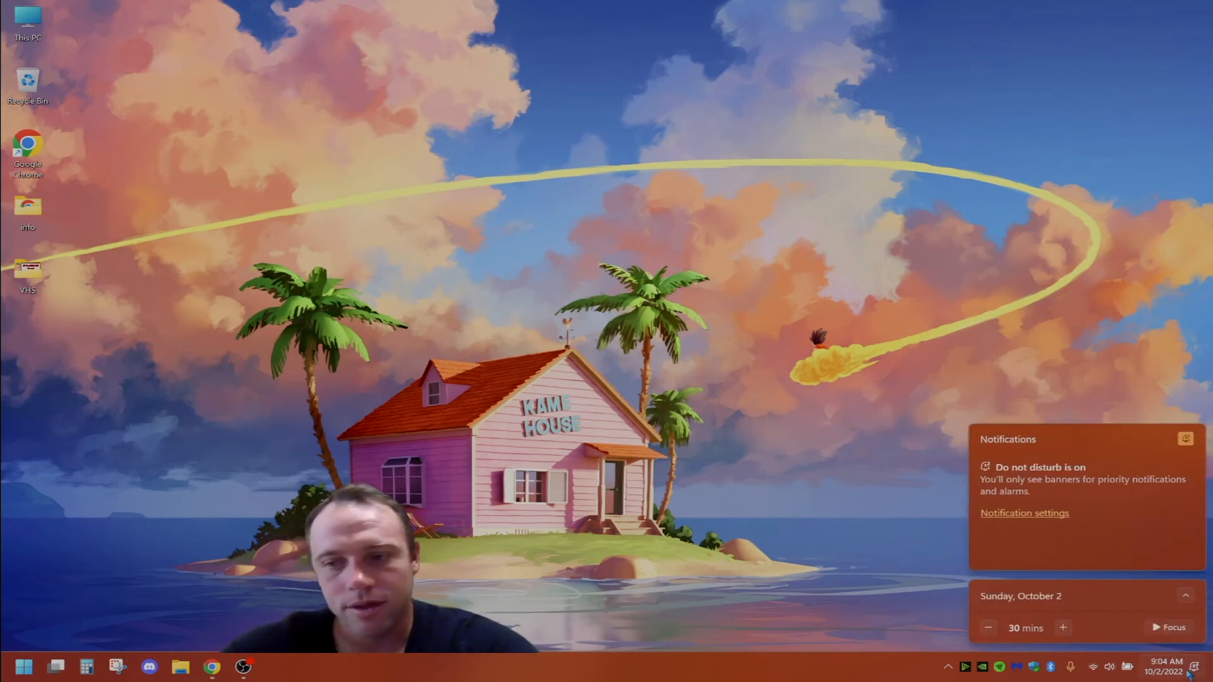
pyautogui.click(1185, 441)
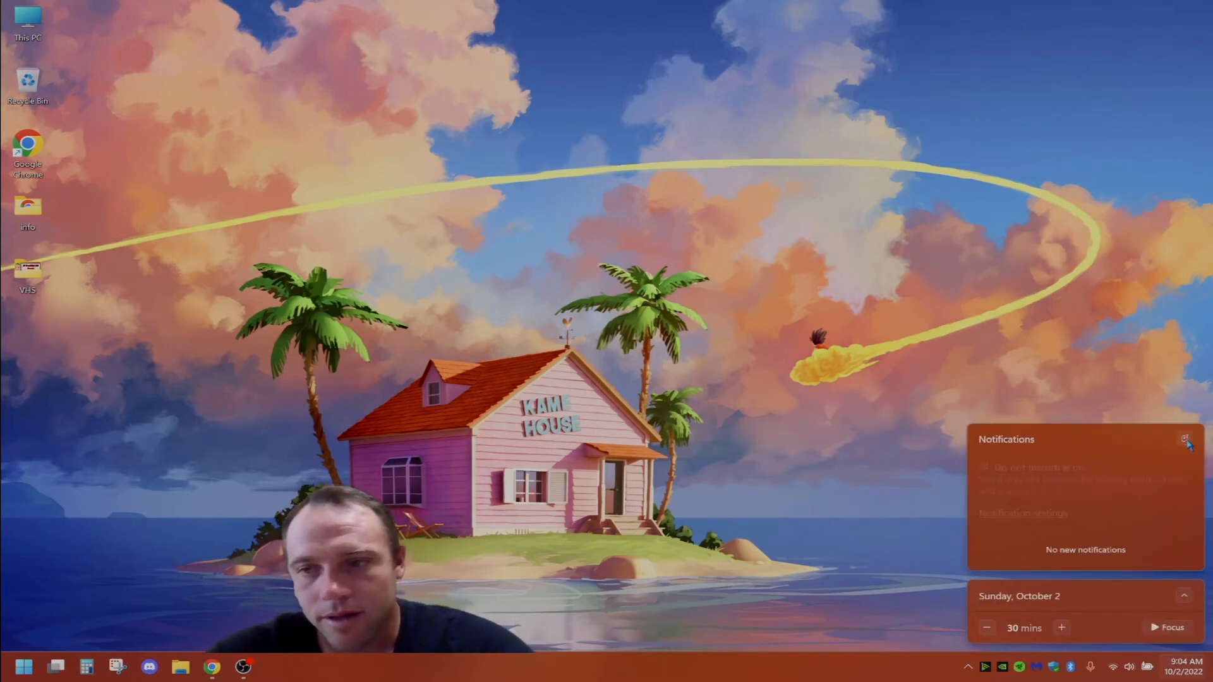
pyautogui.click(1185, 440)
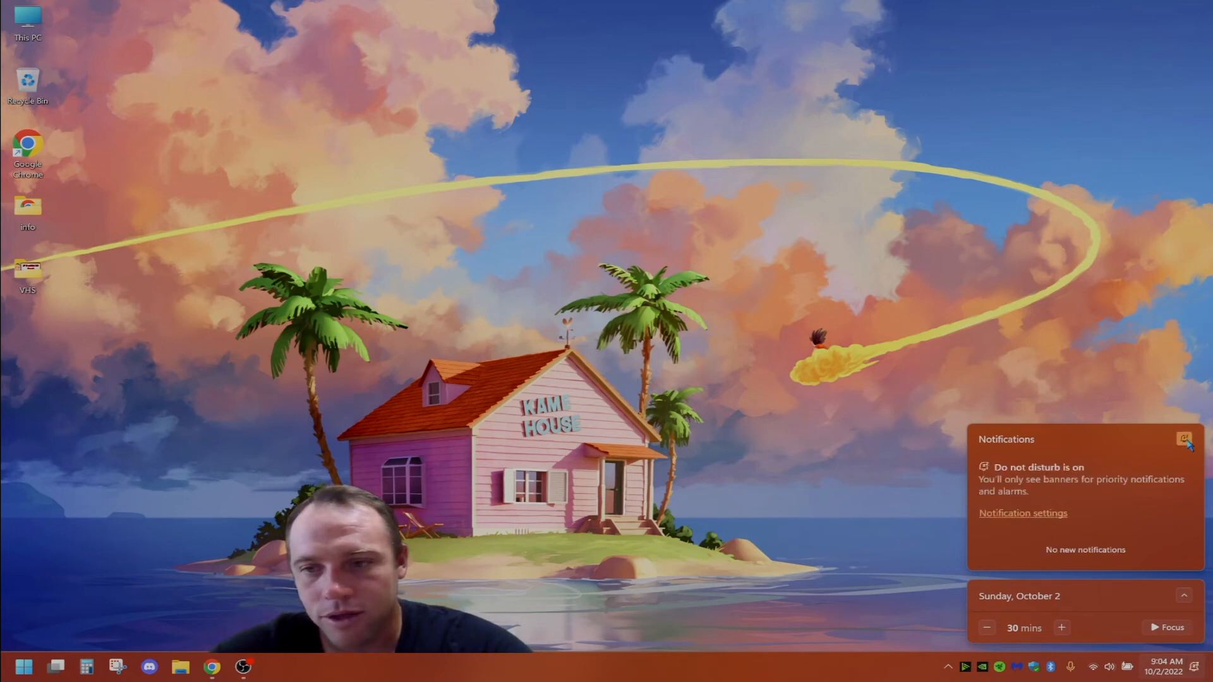
pyautogui.click(959, 291)
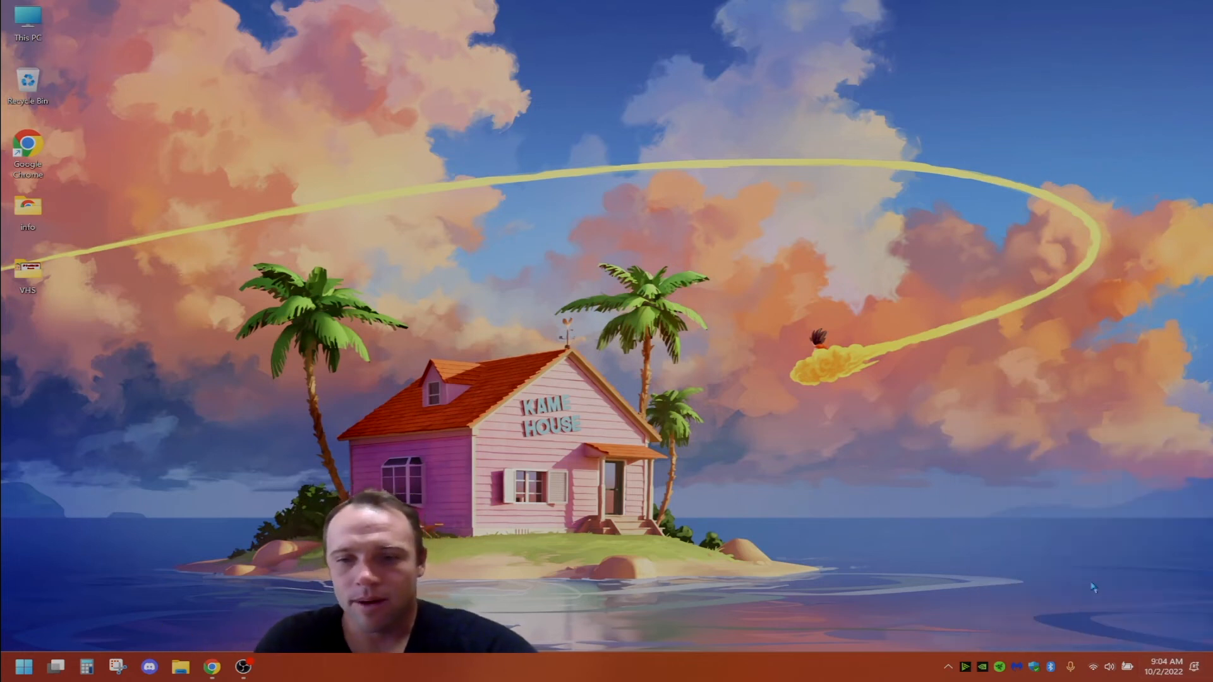
# Step: View the hidden system tray icons and the context options of This PC on the desktop
pyautogui.click(948, 667)
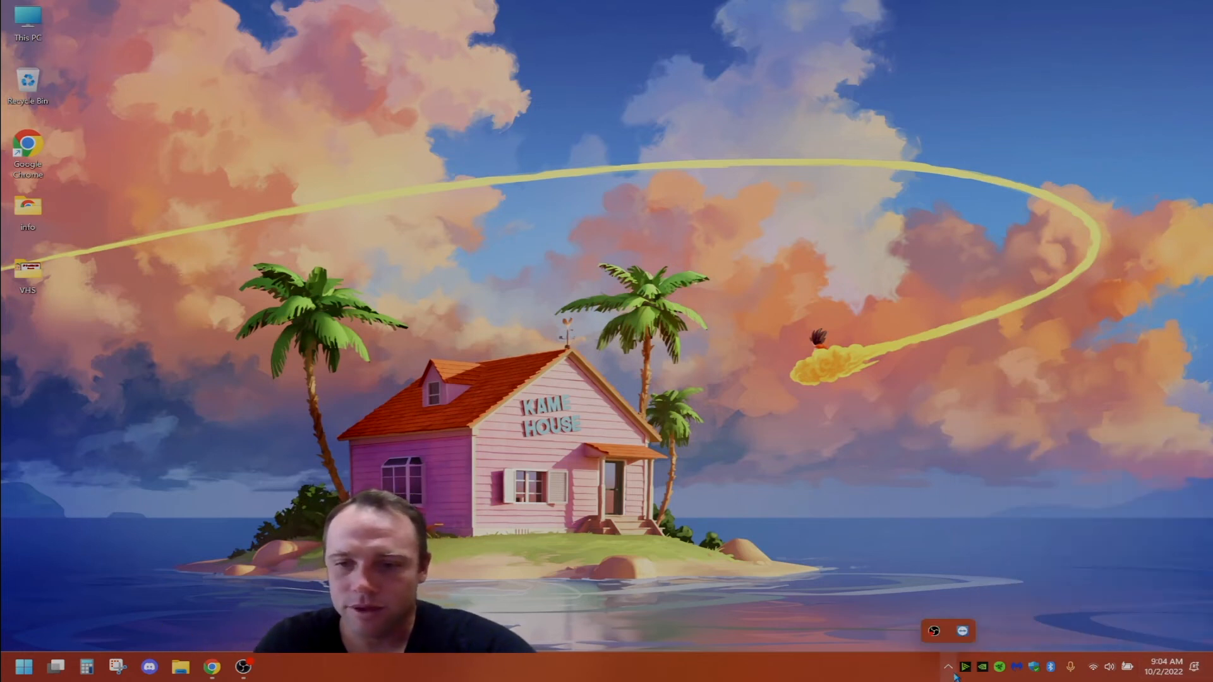
pyautogui.click(937, 584)
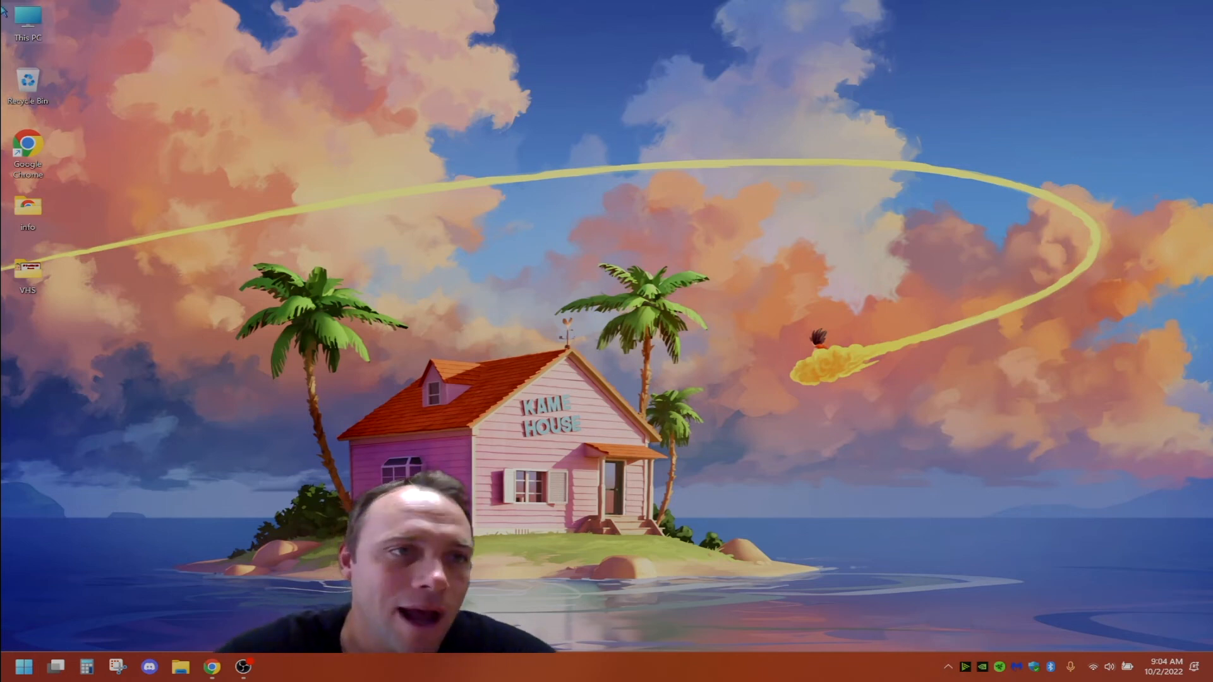
pyautogui.rightClick(30, 9)
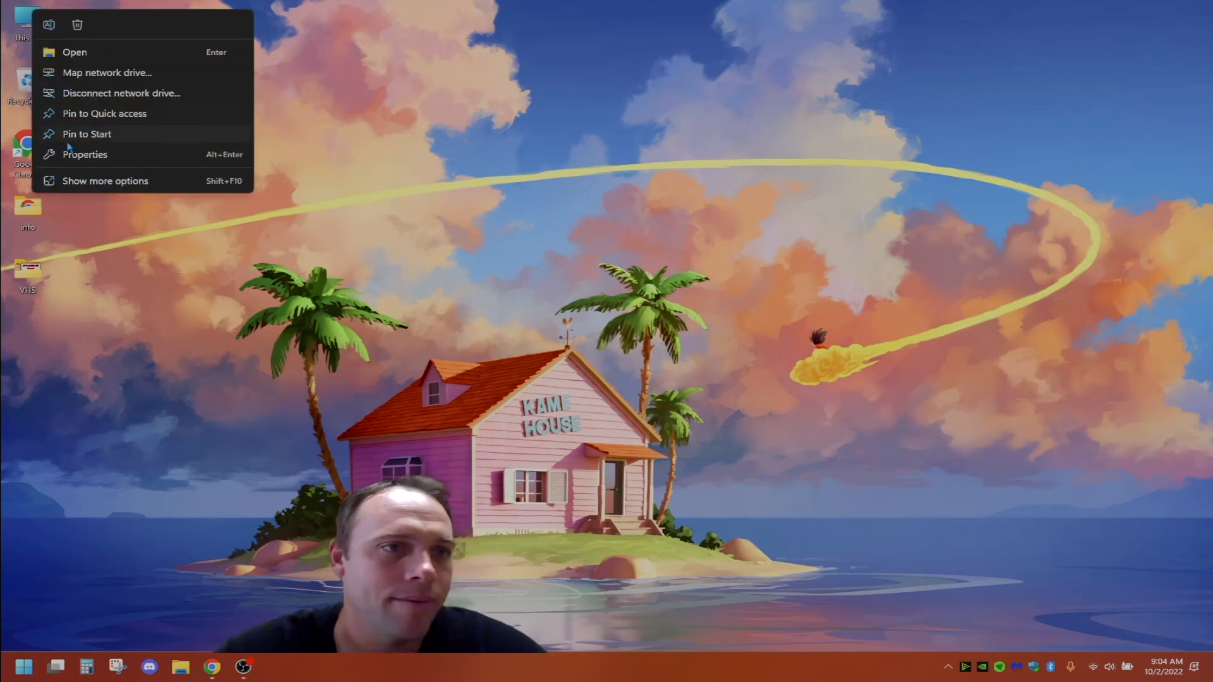
pyautogui.click(504, 133)
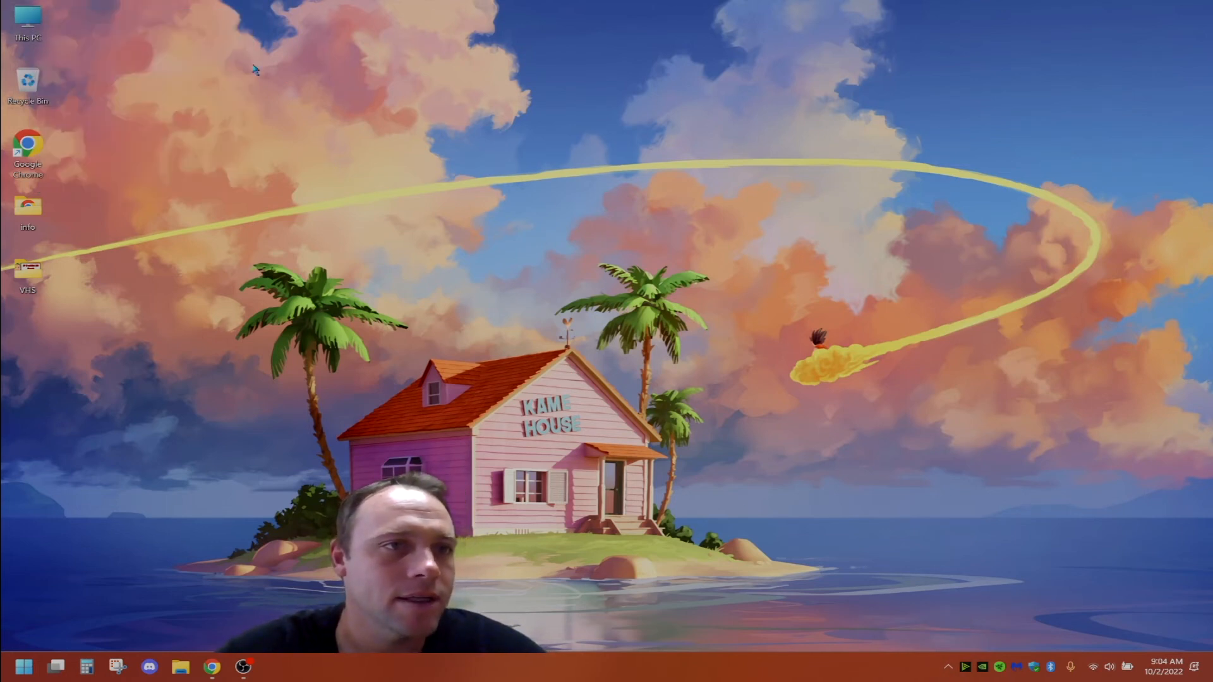
# Step: Open This PC and examine its additional options and the context options of the Gaming/Documents (D:) drive
pyautogui.doubleClick(28, 21)
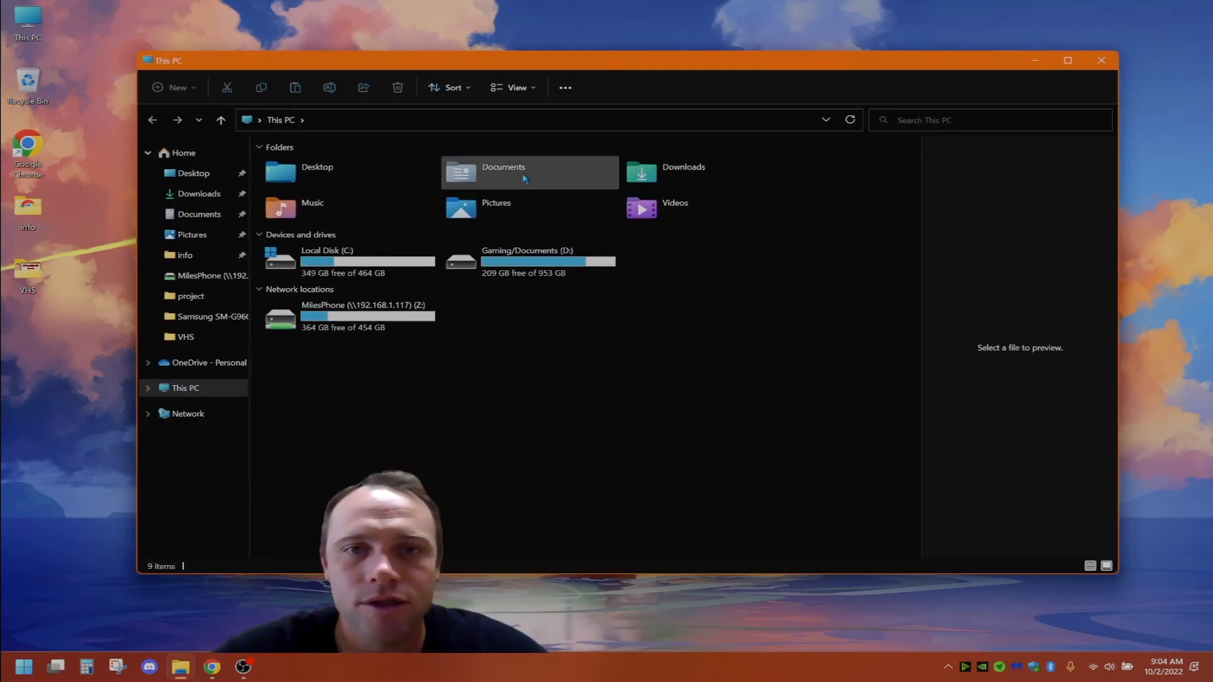
pyautogui.click(566, 88)
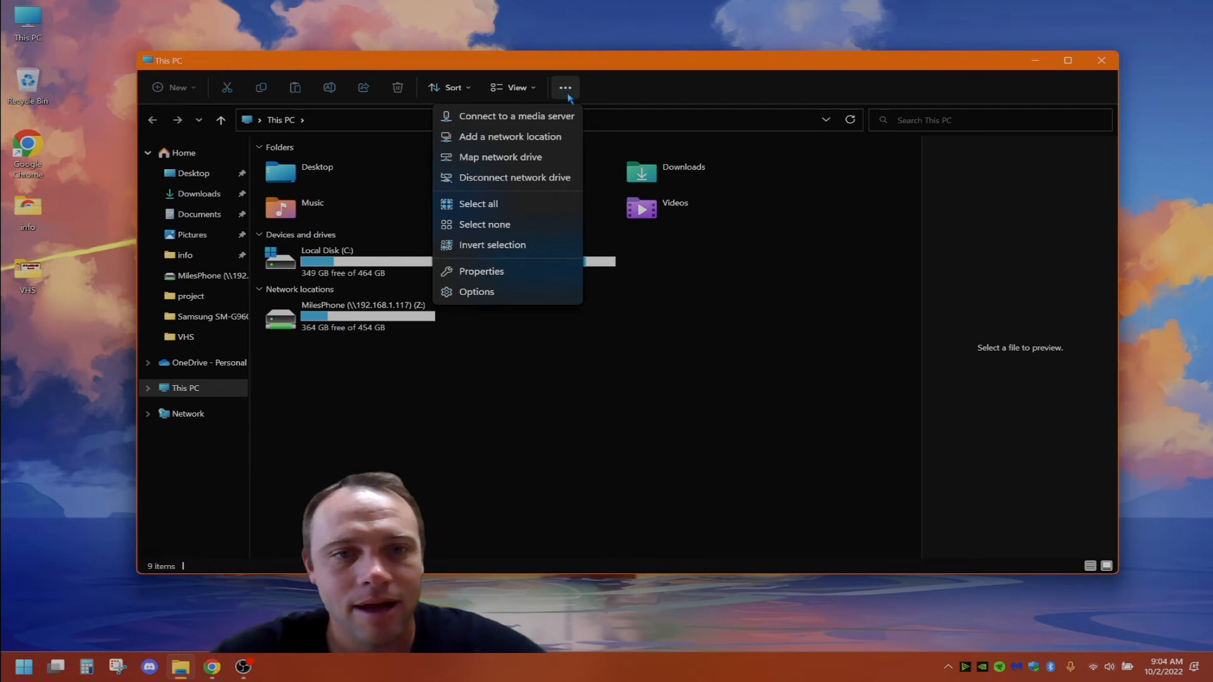
pyautogui.click(566, 88)
pyautogui.click(499, 262)
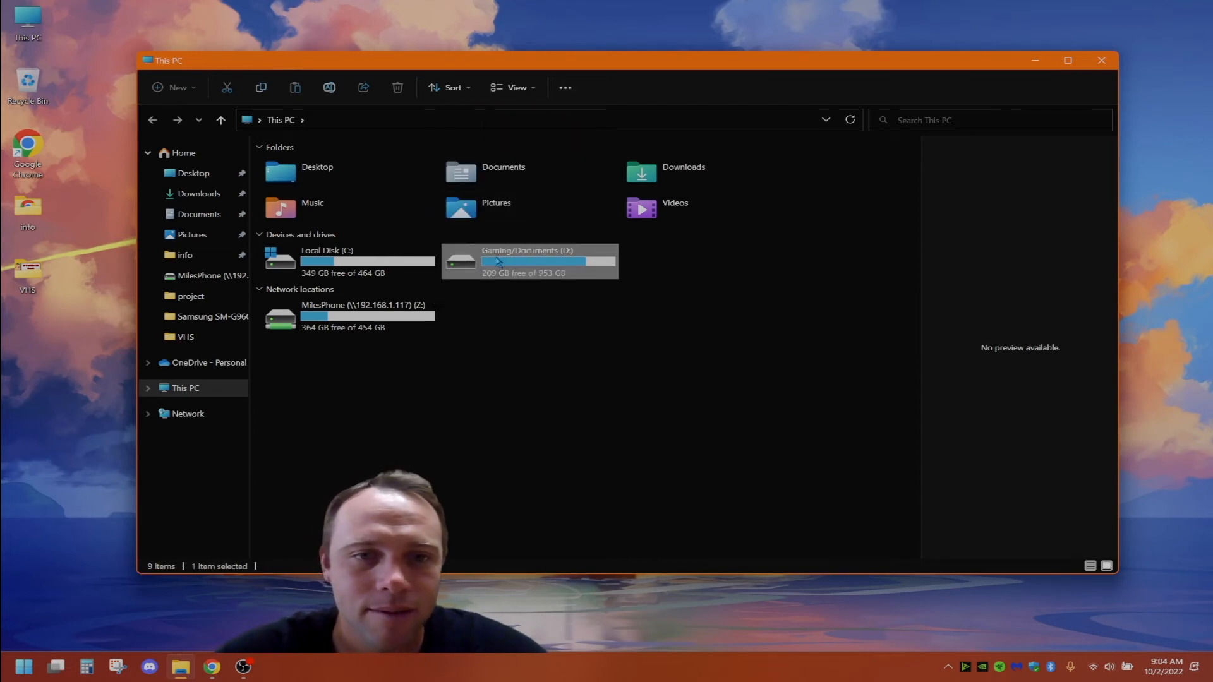
pyautogui.rightClick(499, 261)
pyautogui.click(460, 367)
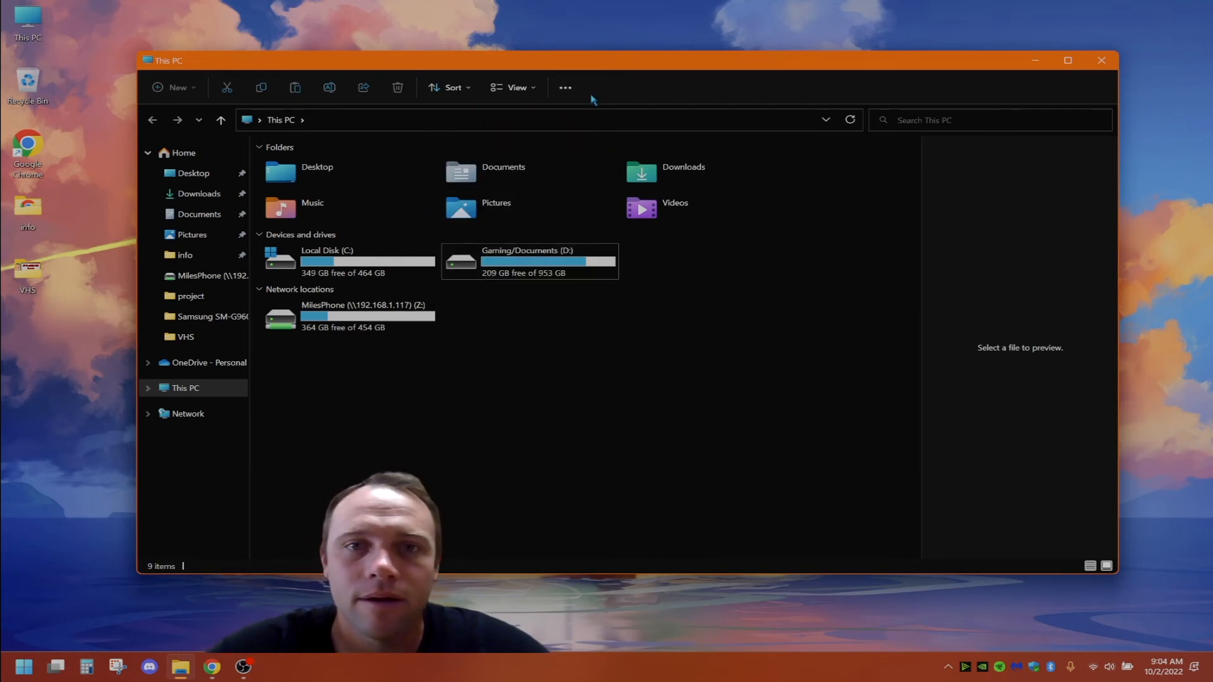
pyautogui.click(565, 88)
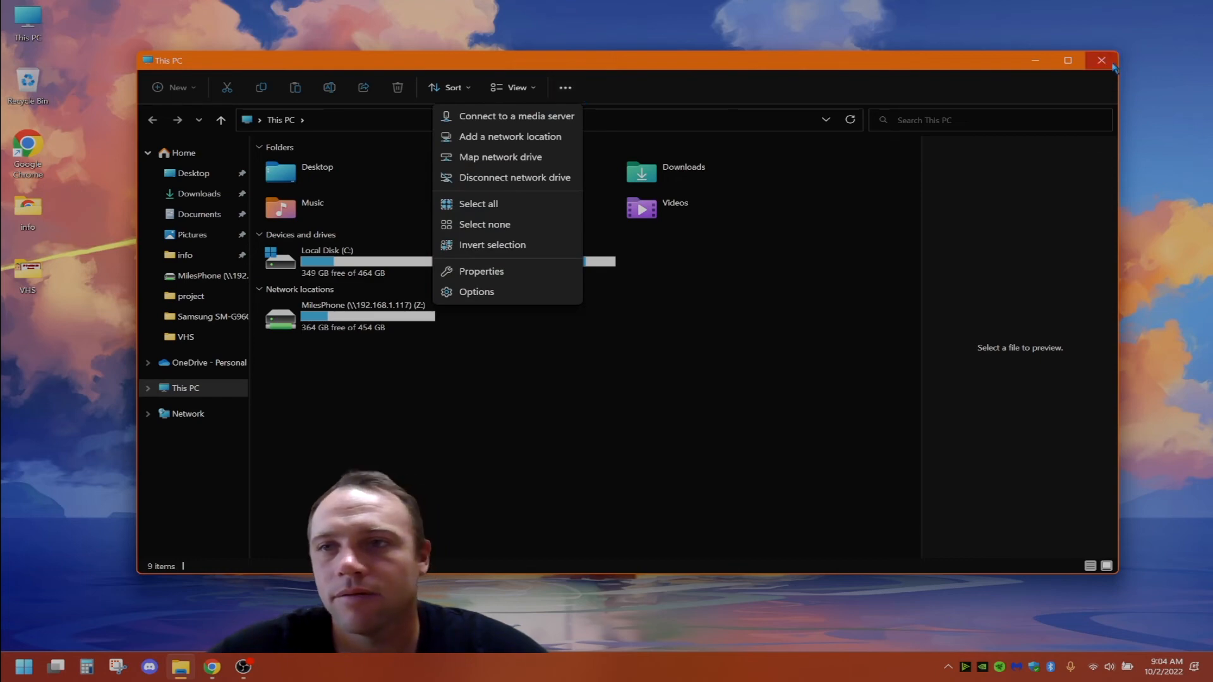
# Step: Close and reopen This PC, and examine its additional options again
pyautogui.click(1113, 67)
pyautogui.doubleClick(36, 23)
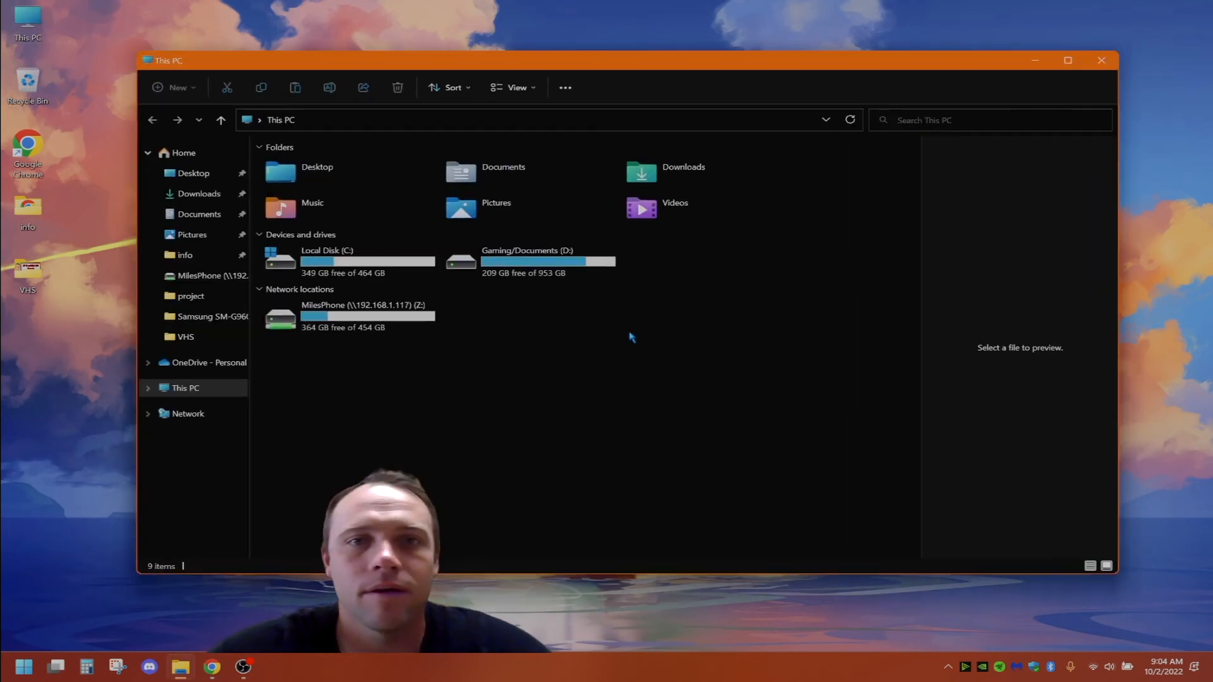
pyautogui.click(565, 89)
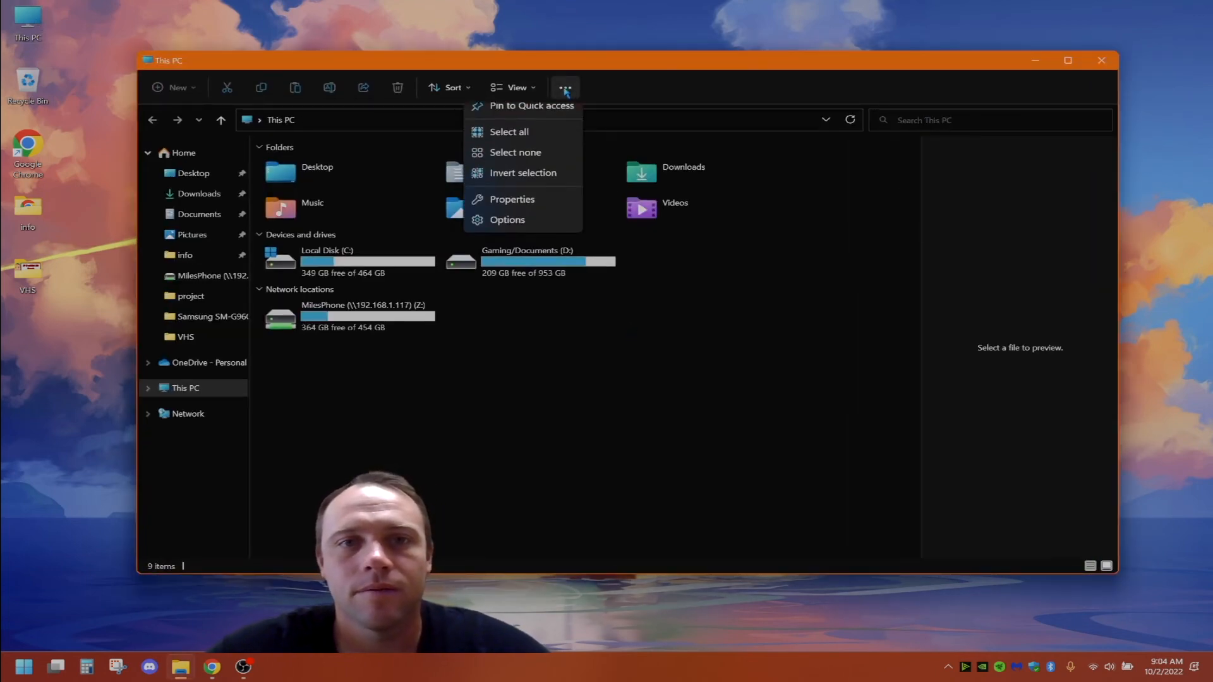
pyautogui.click(566, 90)
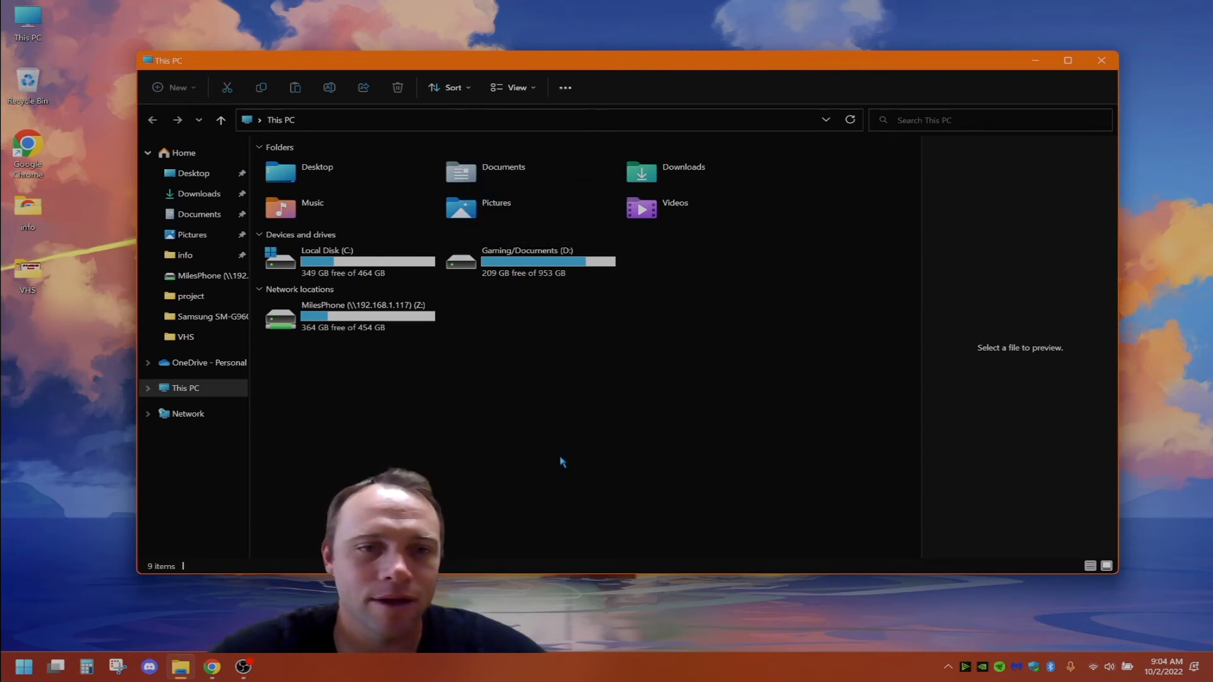
# Step: Examine the additional options of the This PC window, from Pin to Quick access down to Options
pyautogui.click(576, 87)
pyautogui.click(577, 86)
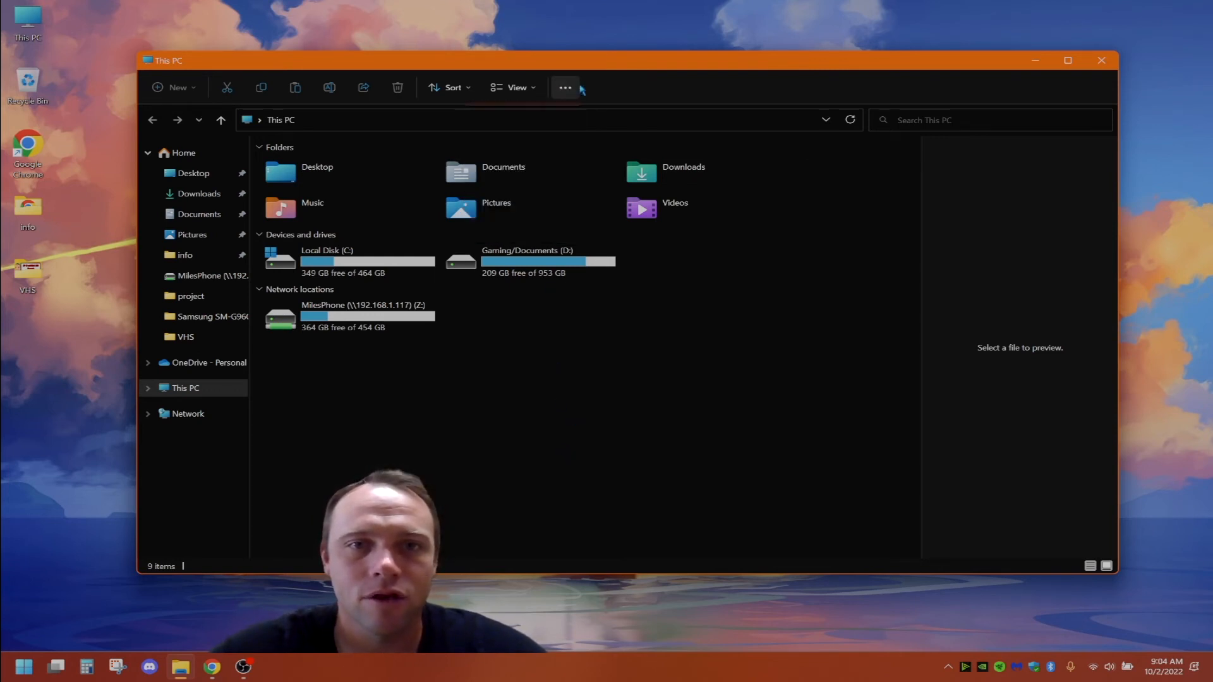
pyautogui.click(579, 87)
pyautogui.click(579, 88)
pyautogui.click(580, 88)
pyautogui.click(579, 88)
pyautogui.click(580, 88)
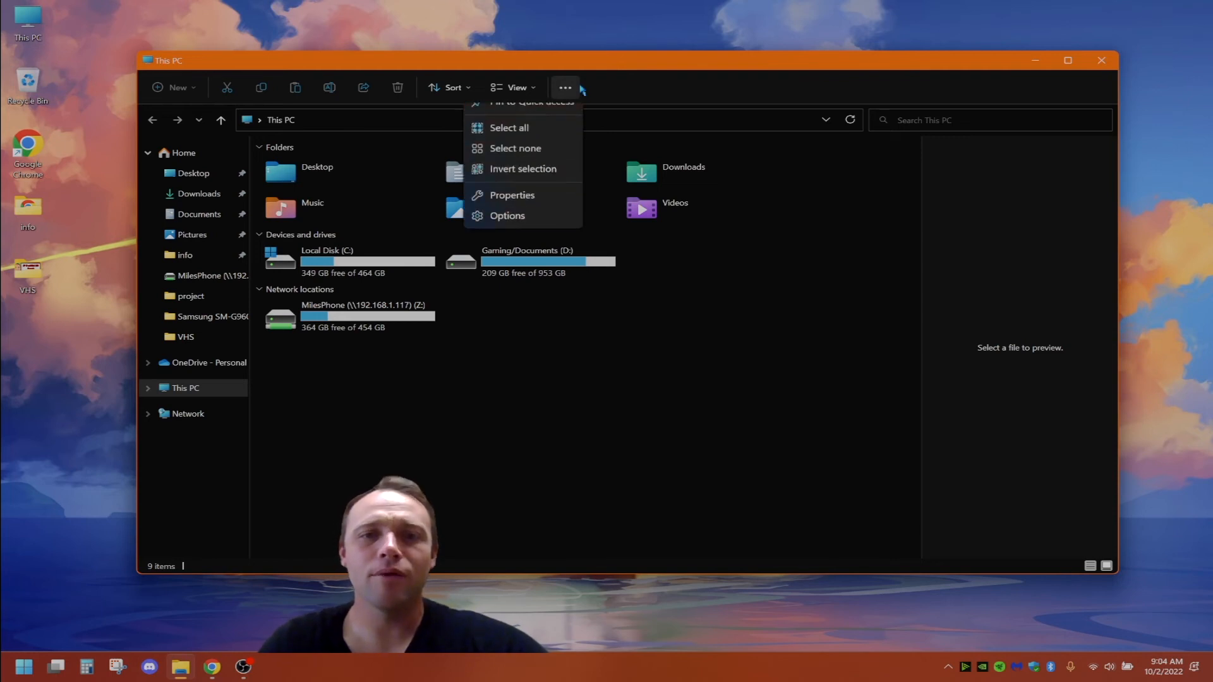
pyautogui.click(580, 88)
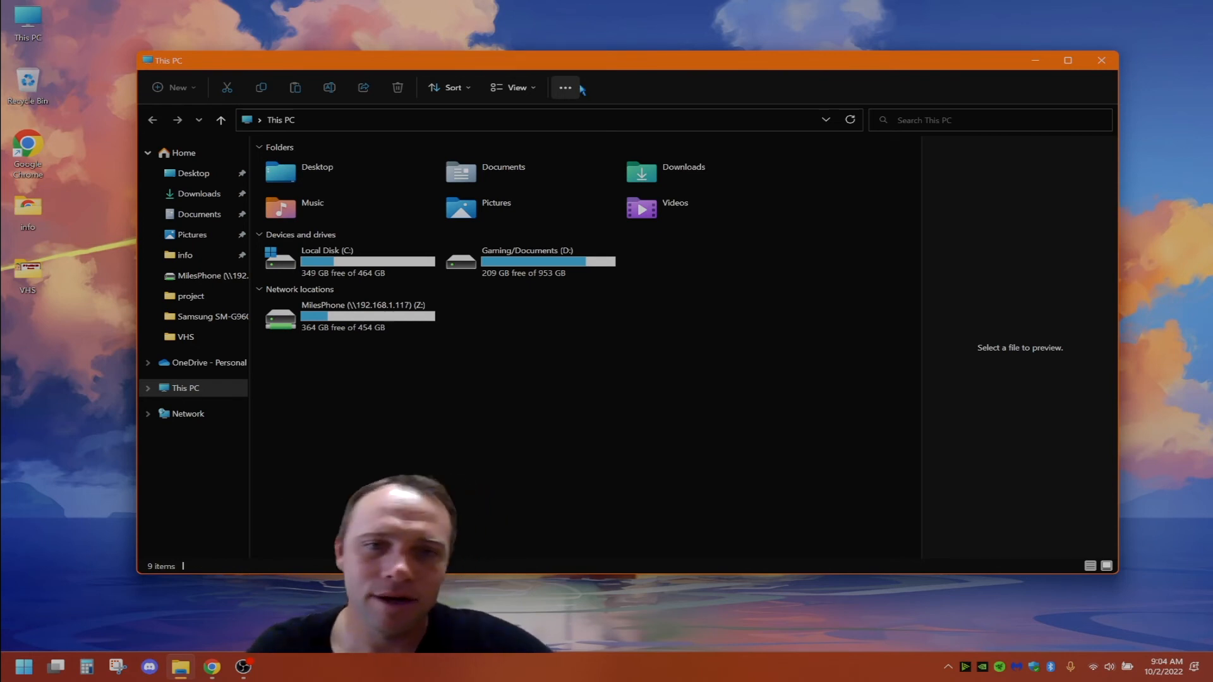
pyautogui.click(580, 89)
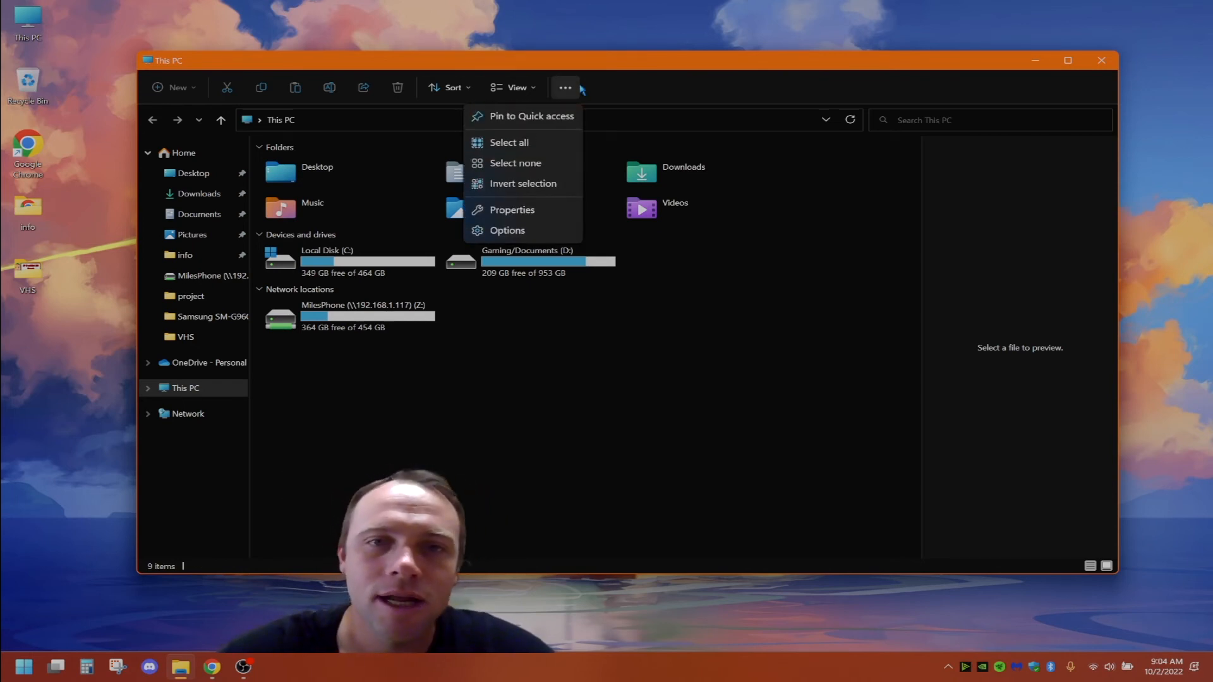
pyautogui.click(580, 89)
# Step: Open the Map Network Drive dialog from the This PC desktop icon and dismiss it without mapping a folder
pyautogui.rightClick(35, 18)
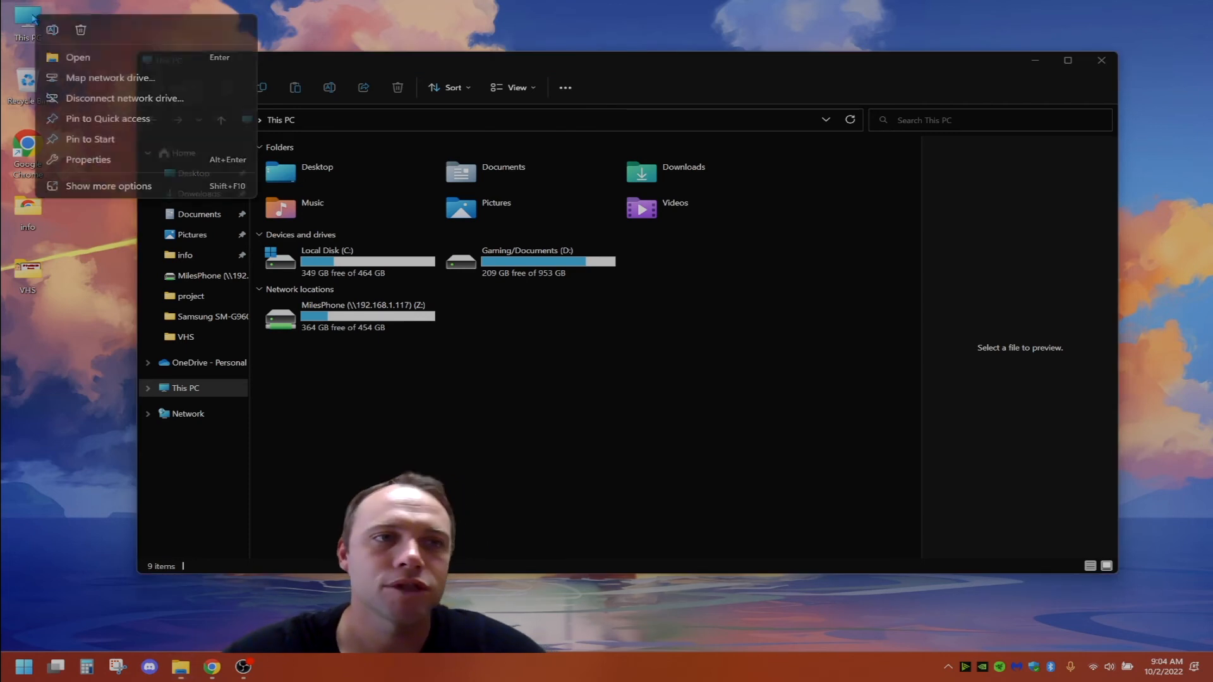
pyautogui.click(90, 79)
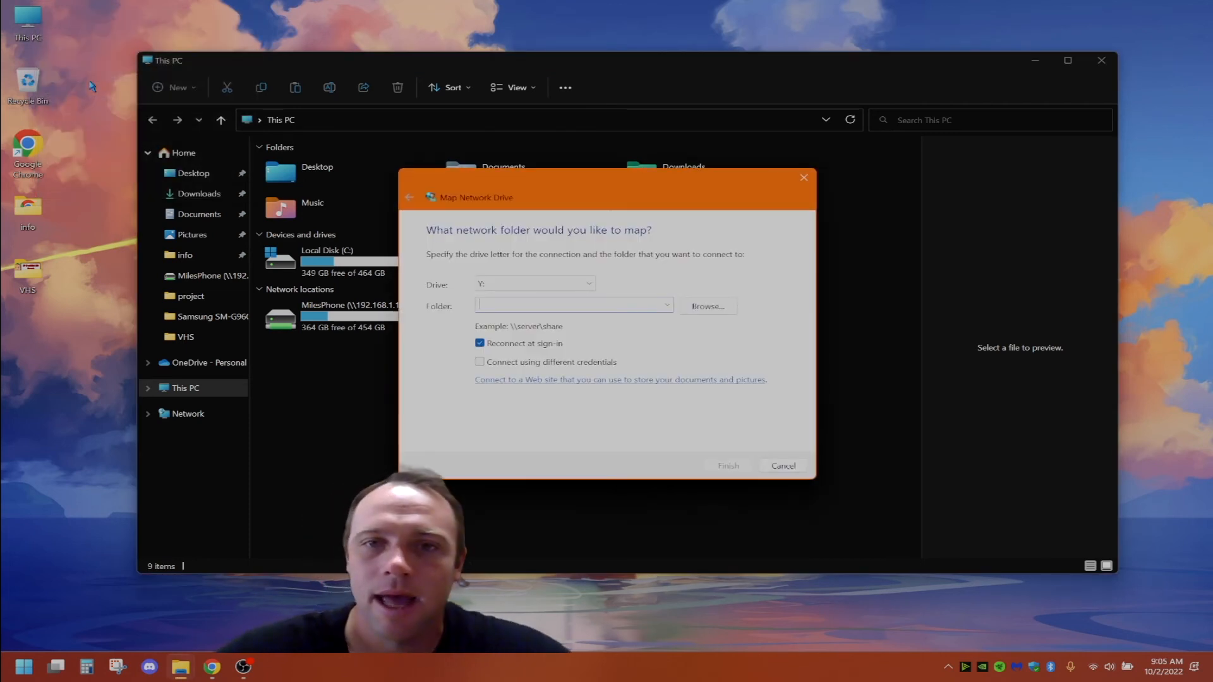
pyautogui.click(804, 177)
# Step: Compare the This PC window's additional options with the desktop icon's context options, and close the window
pyautogui.click(578, 93)
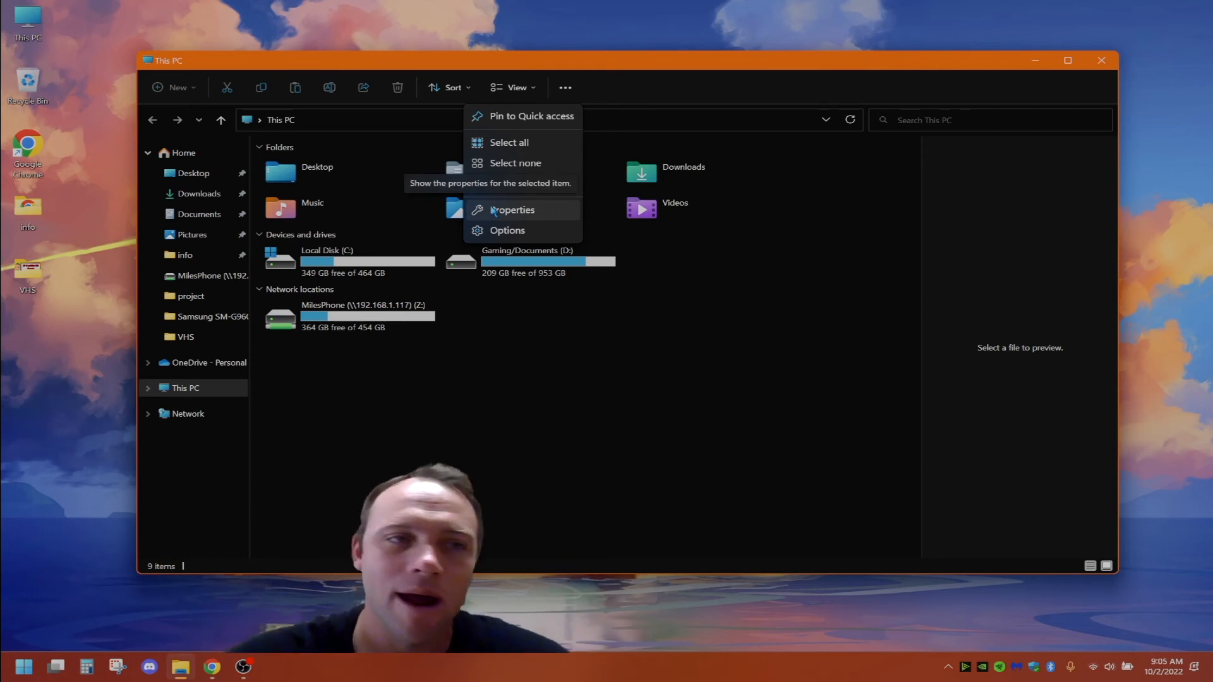
pyautogui.rightClick(23, 35)
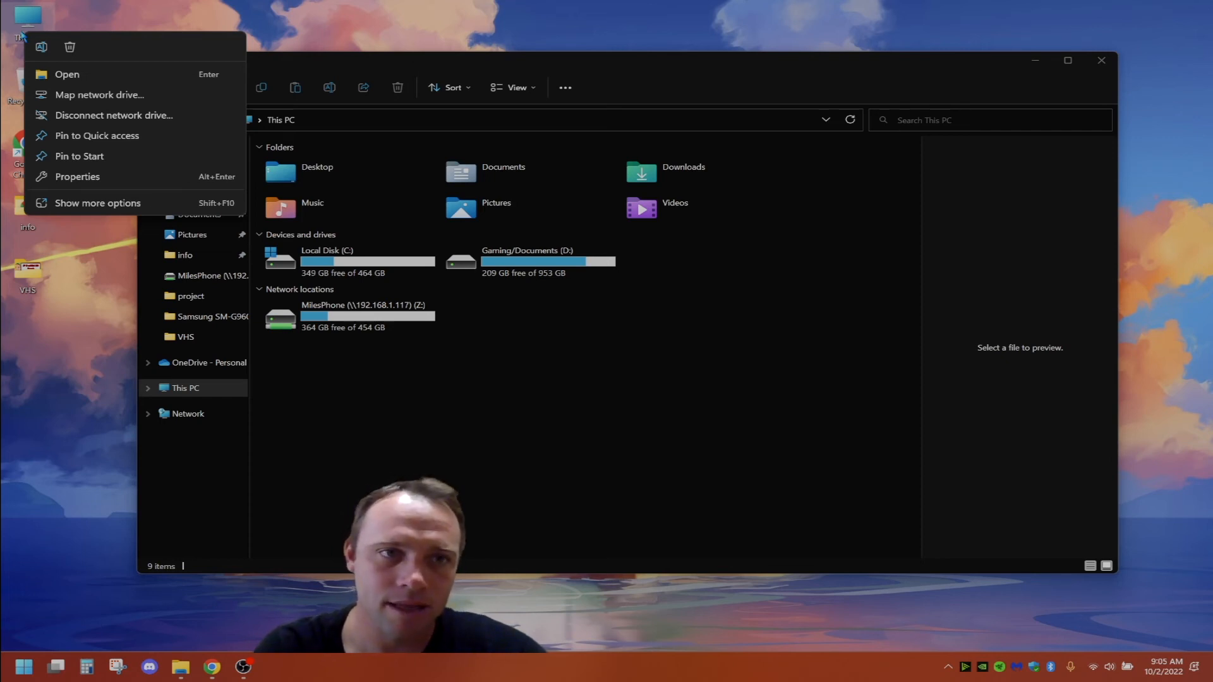
pyautogui.click(499, 379)
pyautogui.click(566, 87)
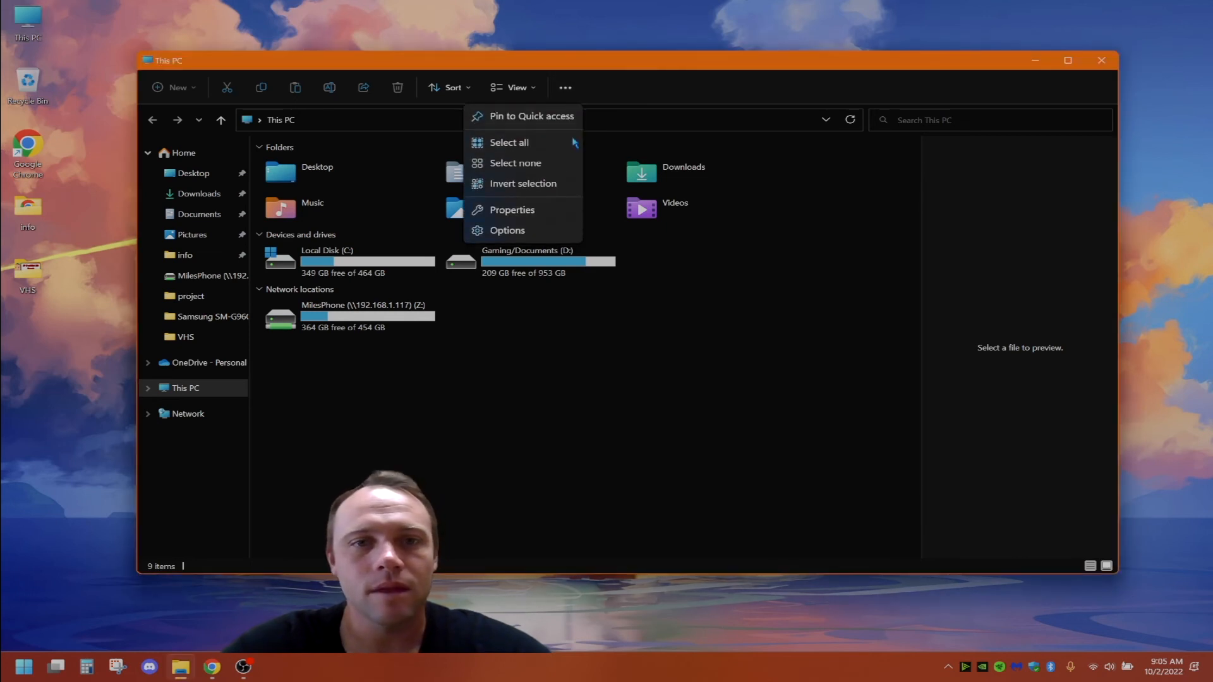
pyautogui.click(593, 348)
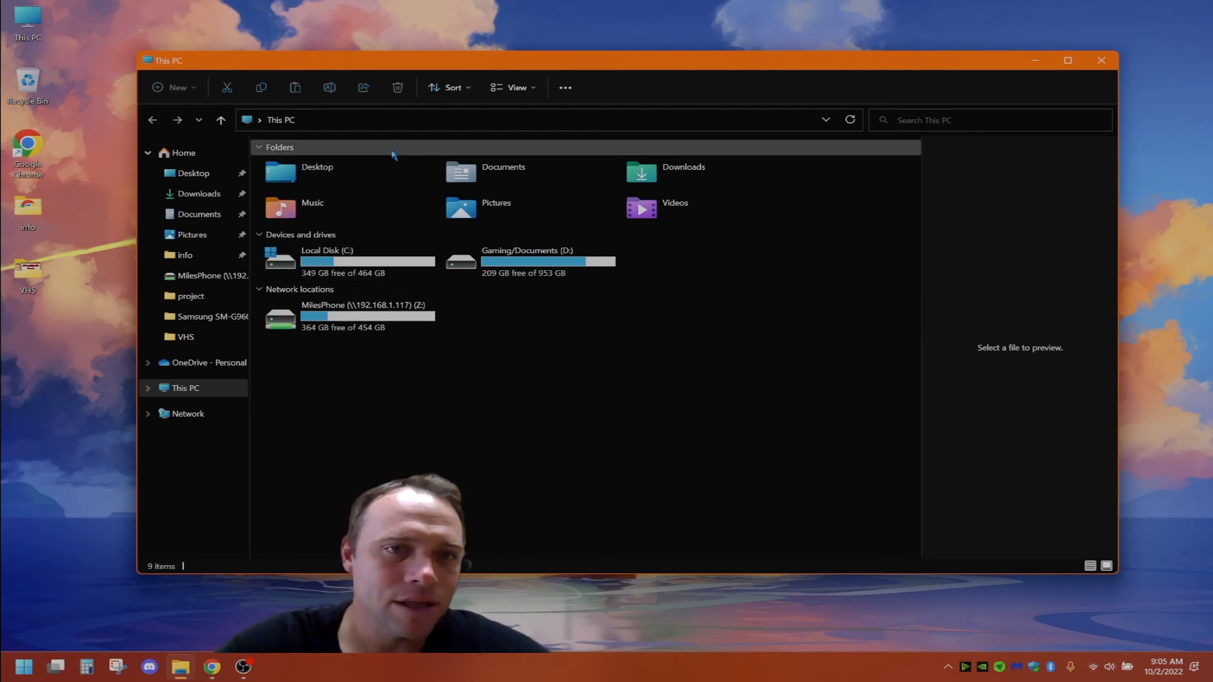
pyautogui.click(1107, 65)
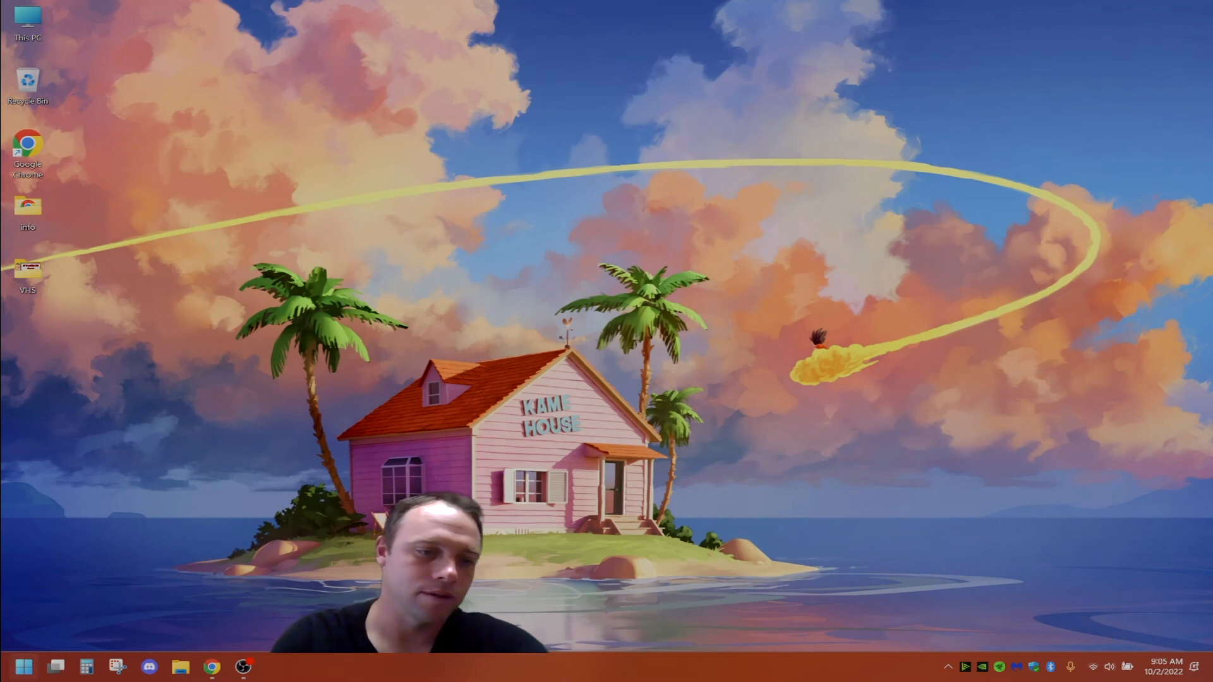
# Step: Open Start, view its pinned Adobe, Capturing and Office folders, and close it
pyautogui.click(24, 666)
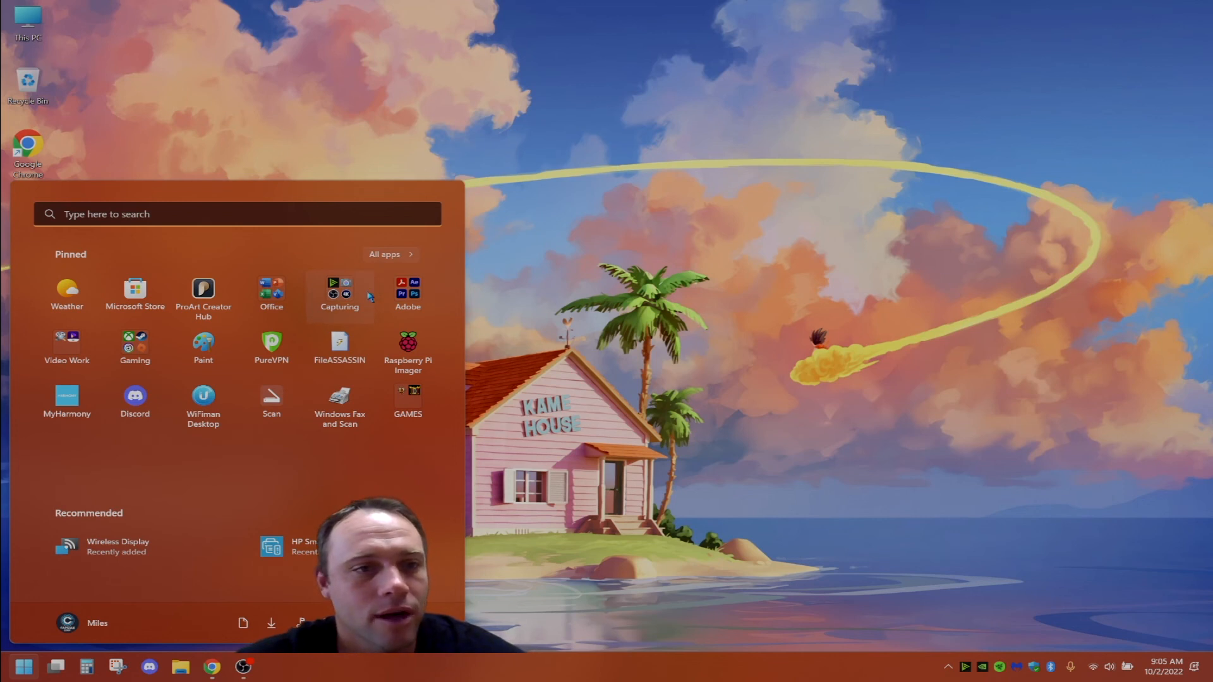
pyautogui.click(401, 290)
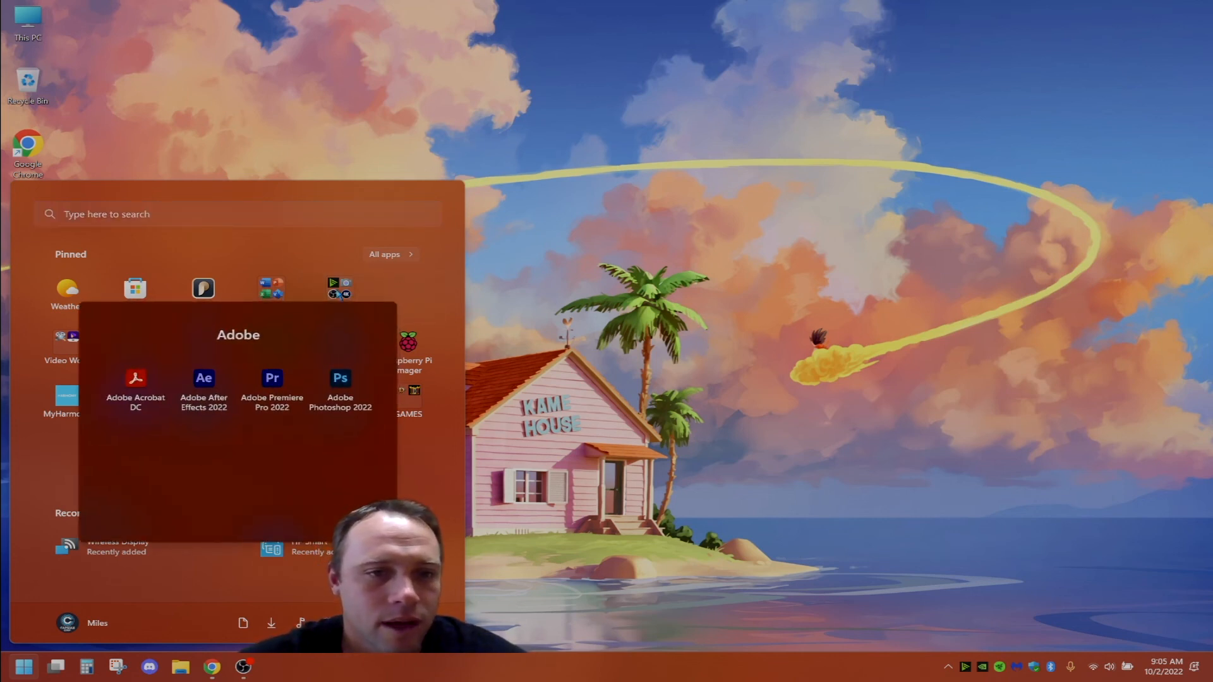
pyautogui.click(340, 294)
pyautogui.click(338, 292)
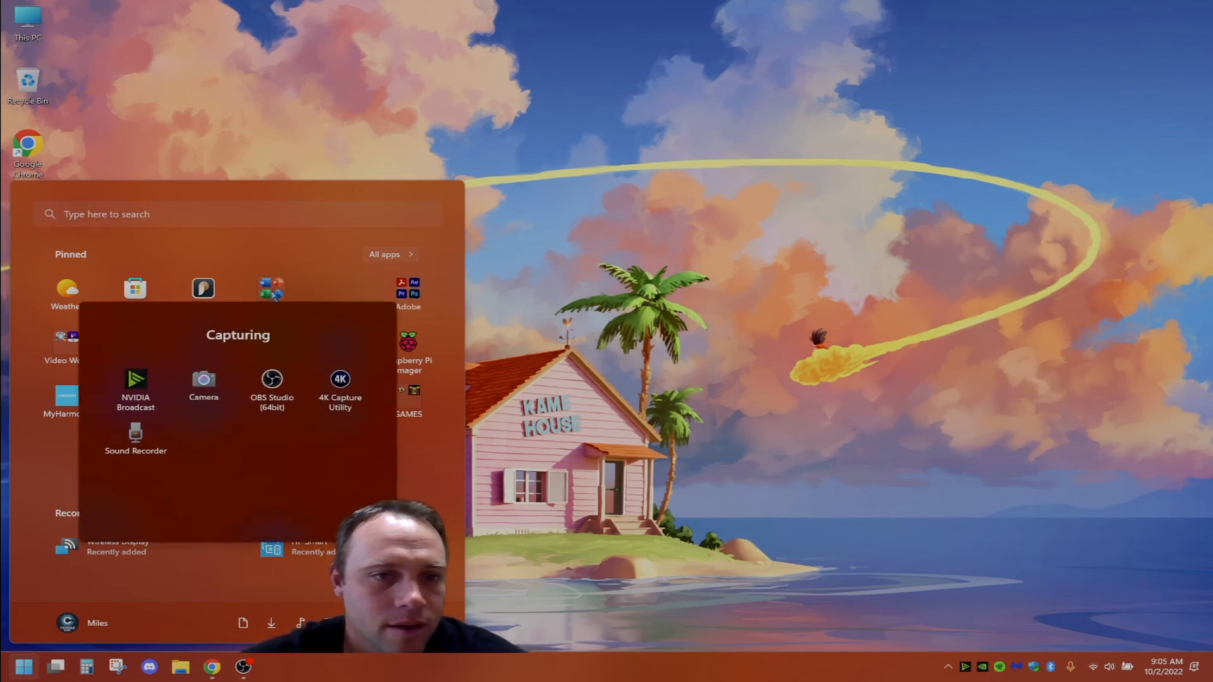
pyautogui.click(276, 294)
pyautogui.click(272, 290)
pyautogui.click(345, 209)
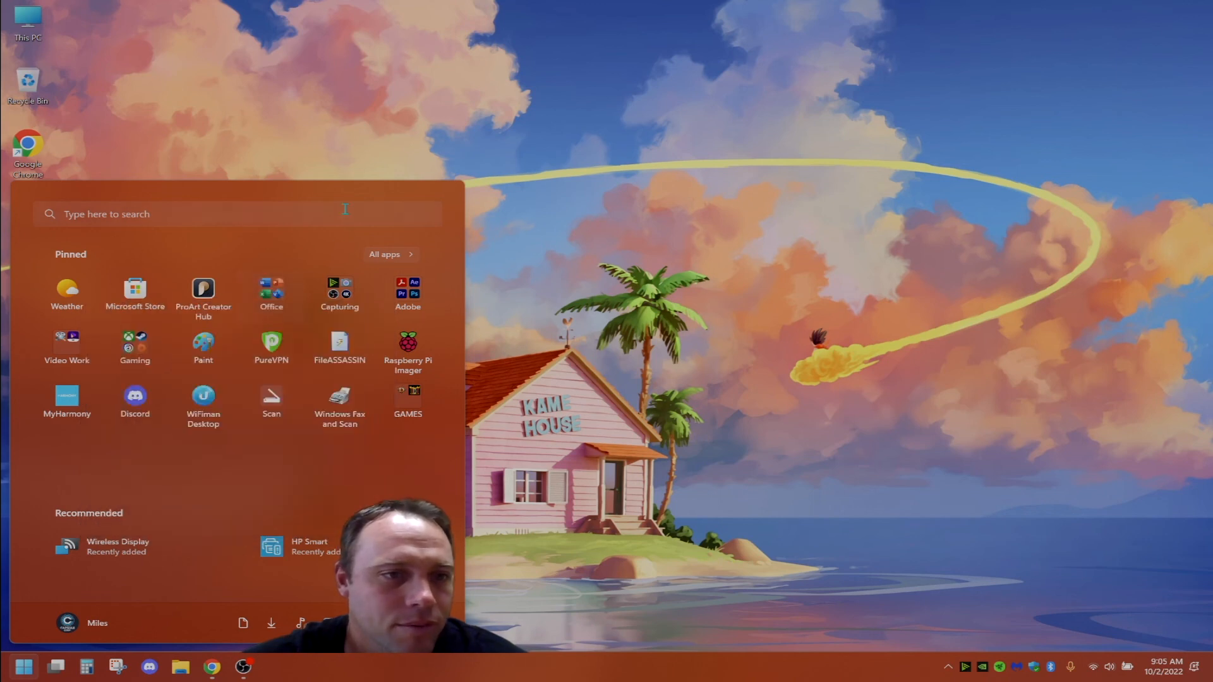
pyautogui.click(372, 152)
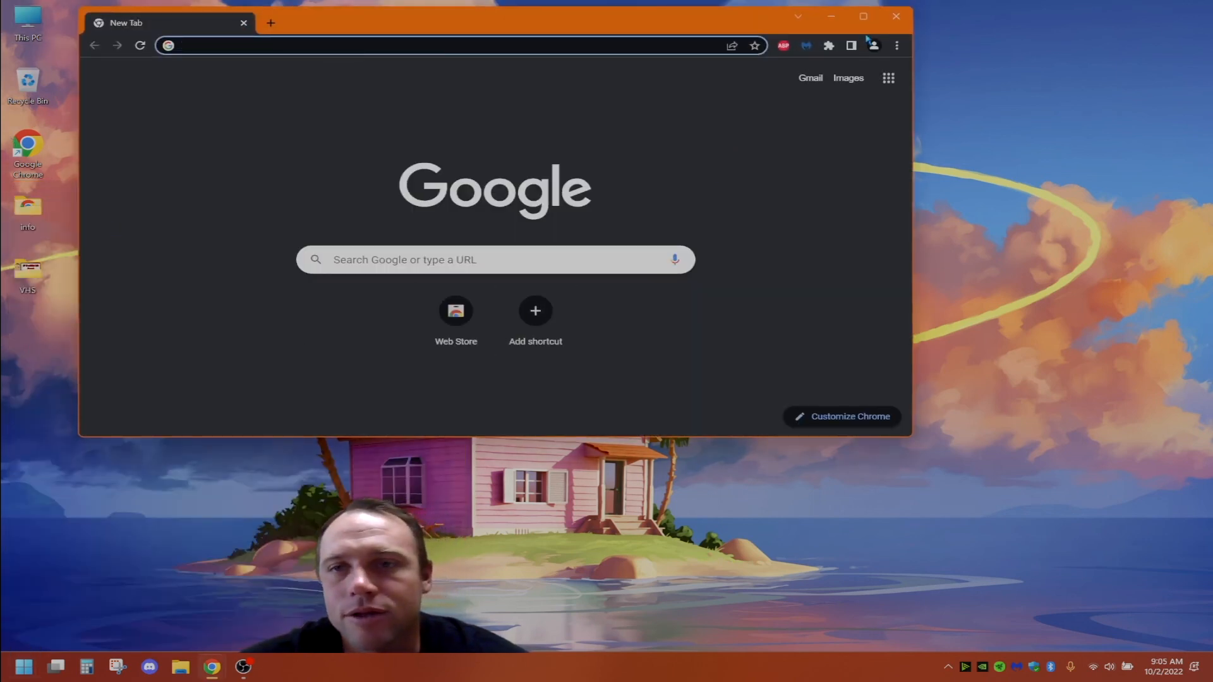
# Step: Close the Chrome window, and open and dismiss Start
pyautogui.click(896, 17)
pyautogui.press('super')
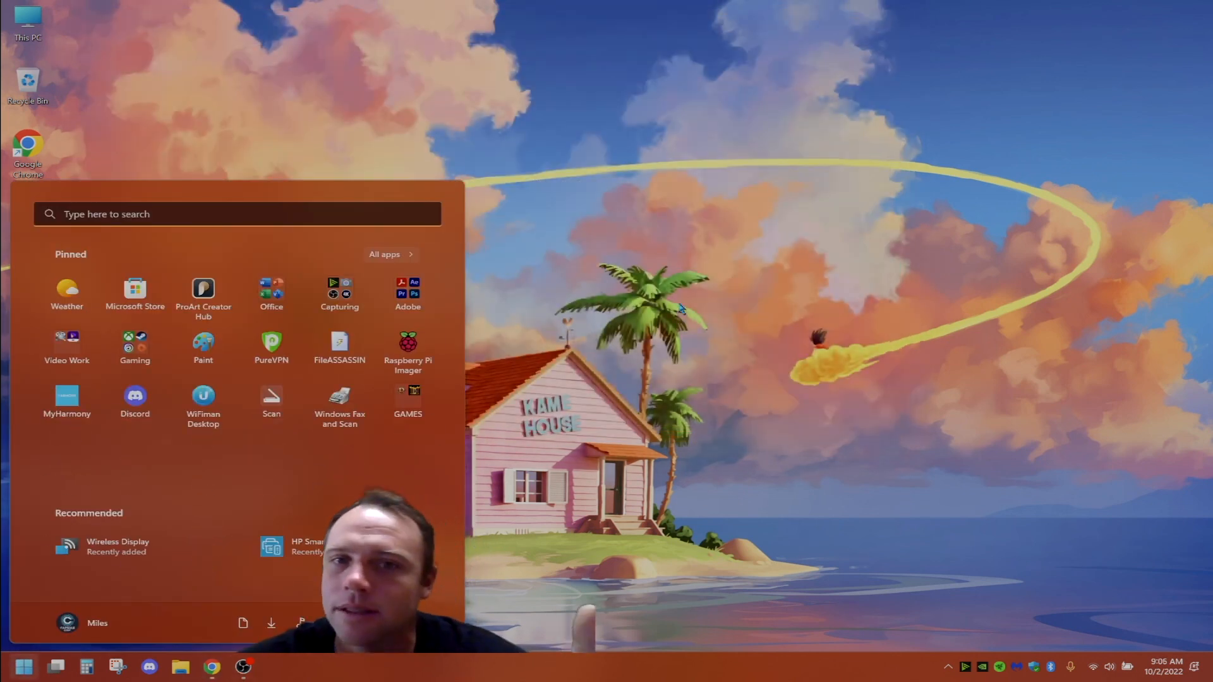
pyautogui.click(473, 540)
# Step: Reopen Google Chrome from the desktop, view the suggestions in the Google search box, and close the browser
pyautogui.doubleClick(35, 176)
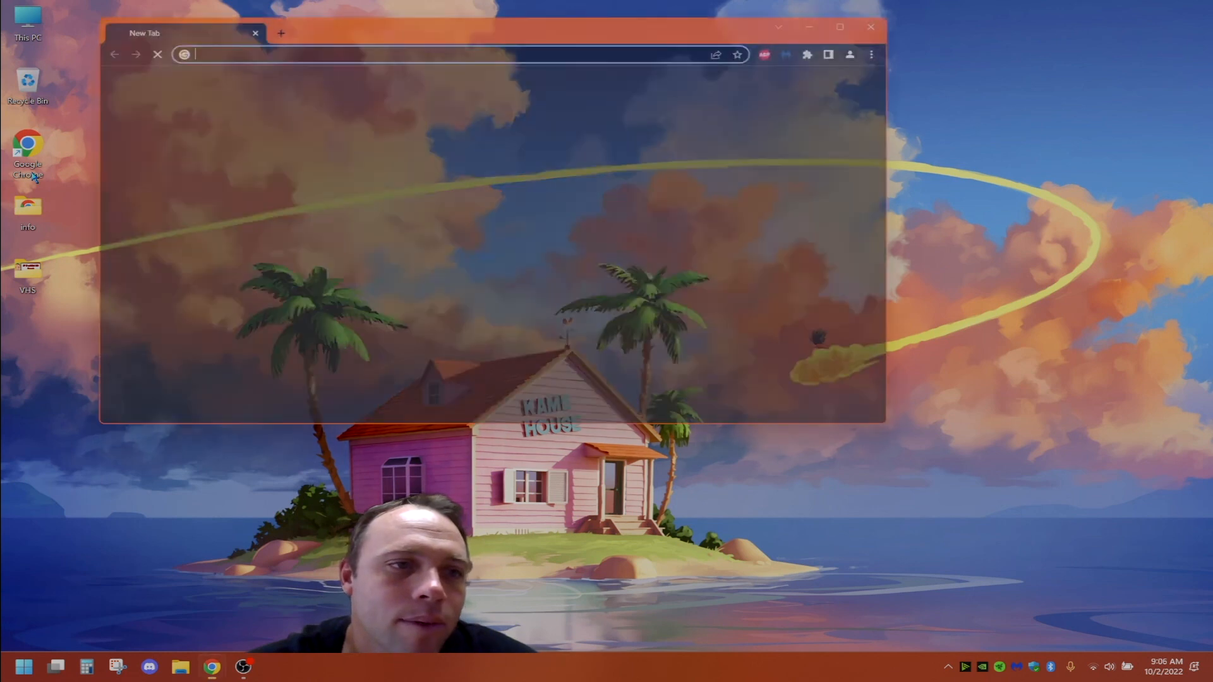
pyautogui.click(487, 270)
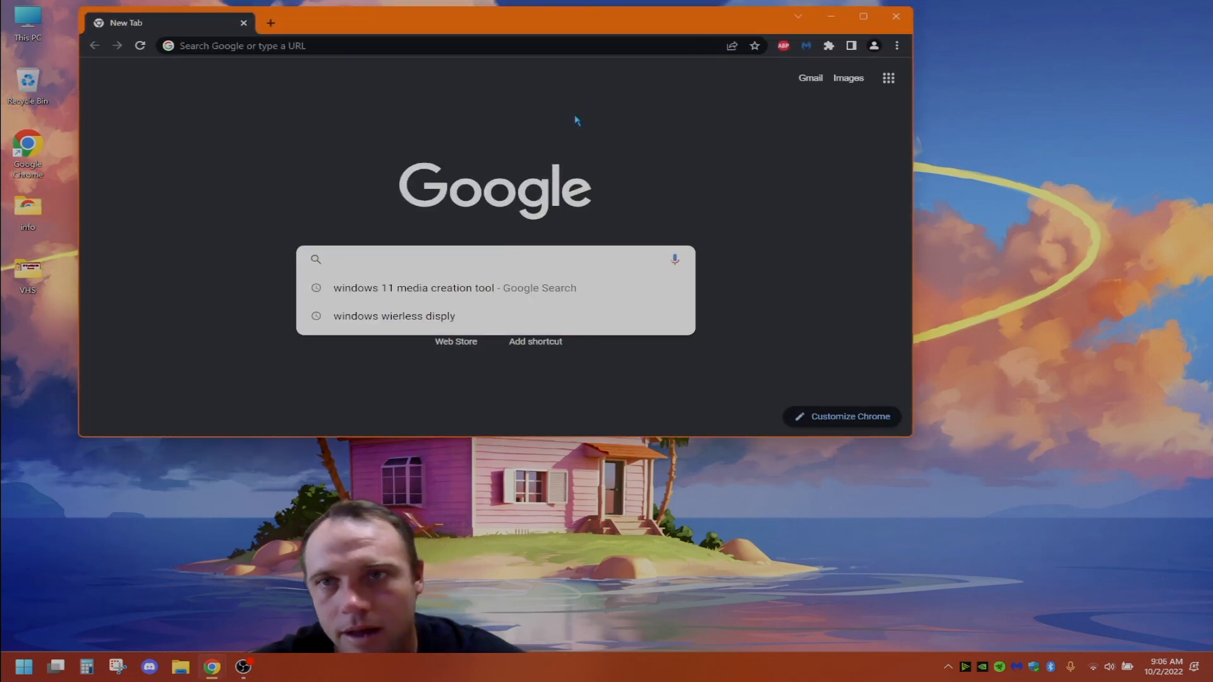
pyautogui.click(888, 15)
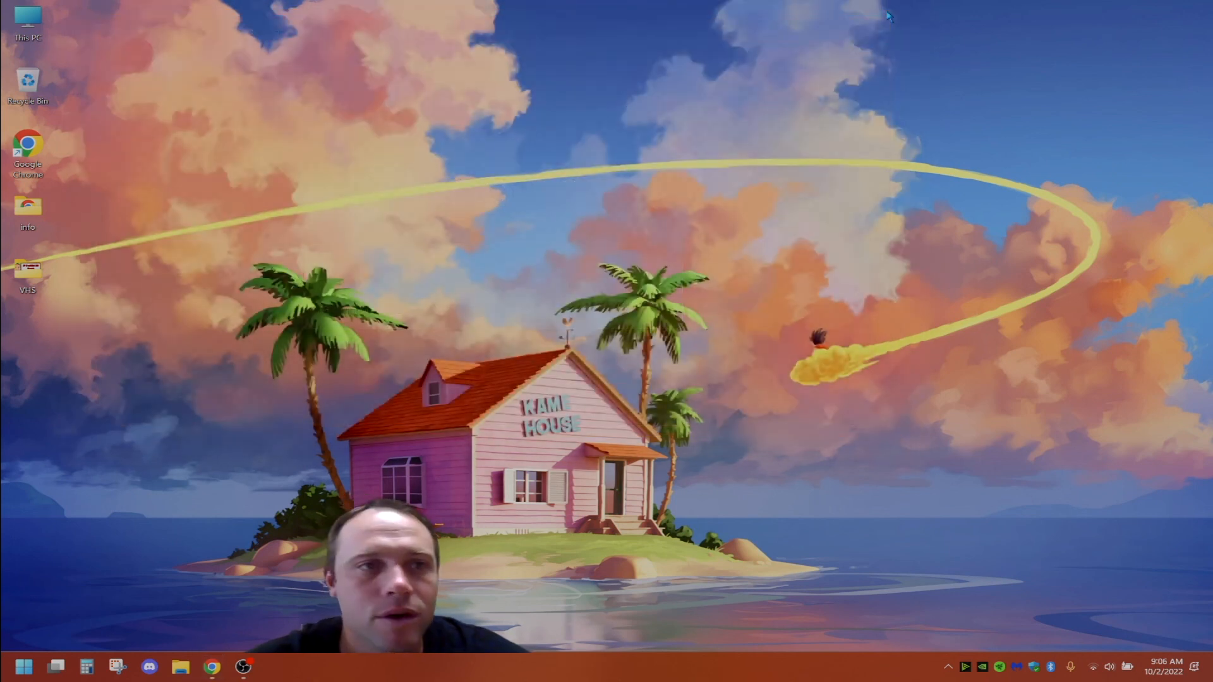
# Step: Open This PC from the desktop and close it, and show and dismiss Start once more
pyautogui.doubleClick(40, 18)
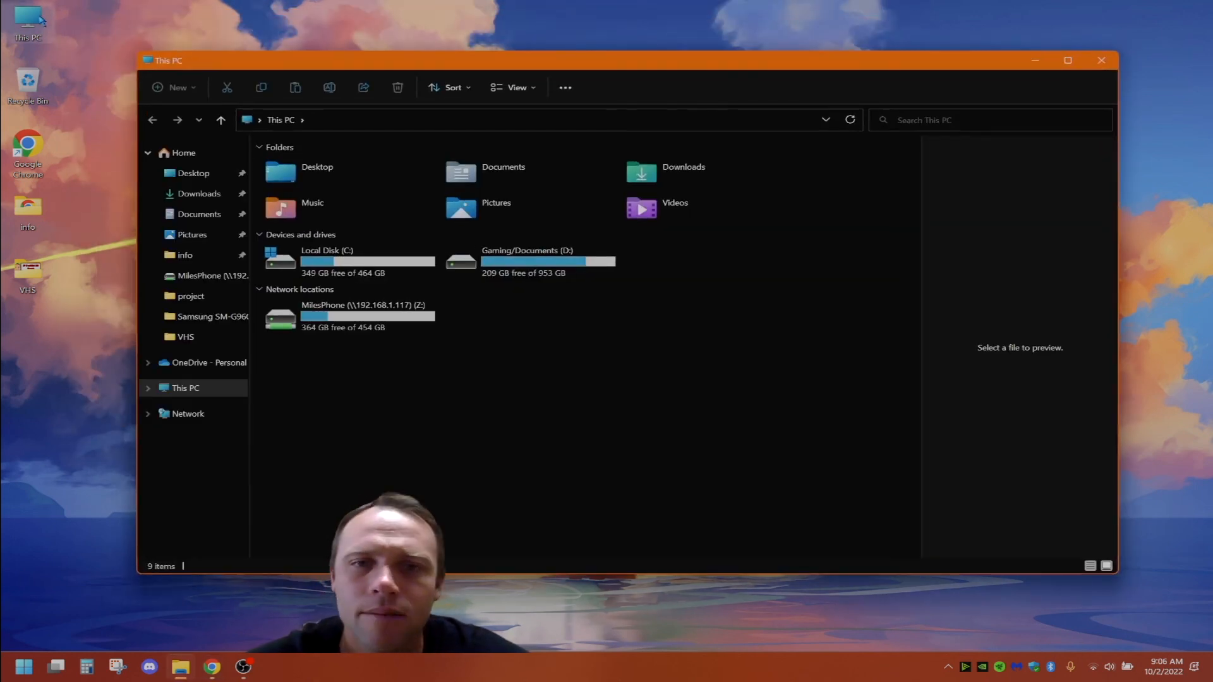
pyautogui.moveTo(1096, 55); pyautogui.dragTo(1095, 55)
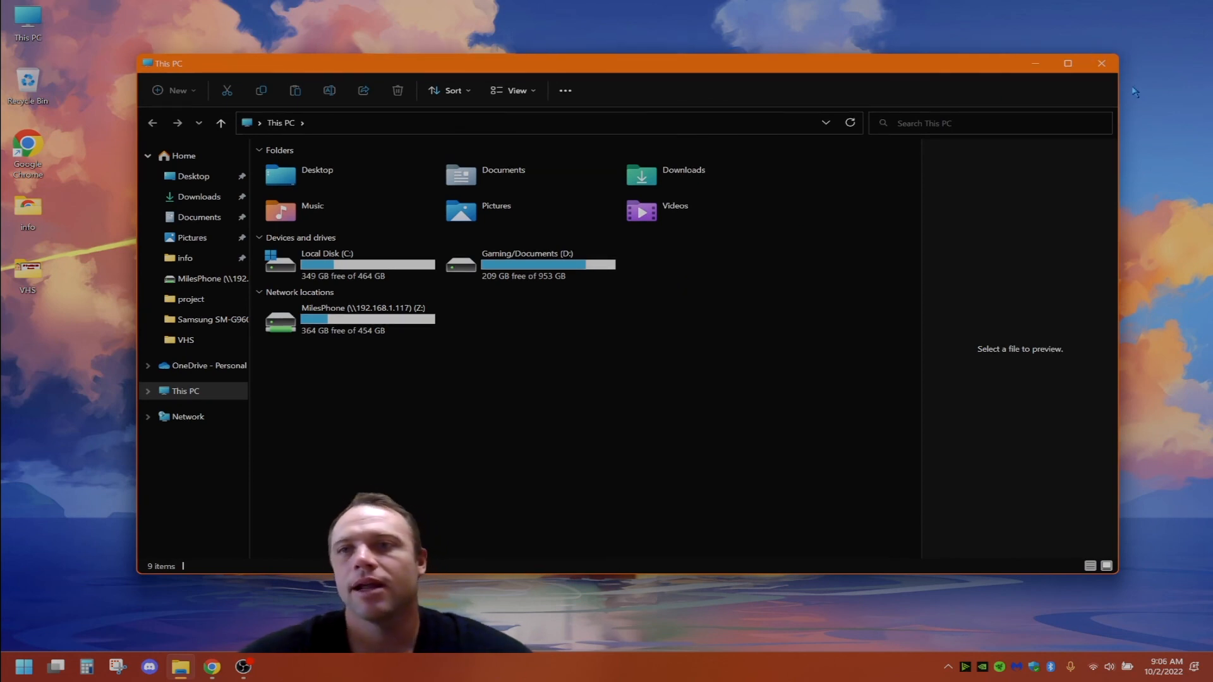
pyautogui.click(1101, 63)
pyautogui.click(24, 667)
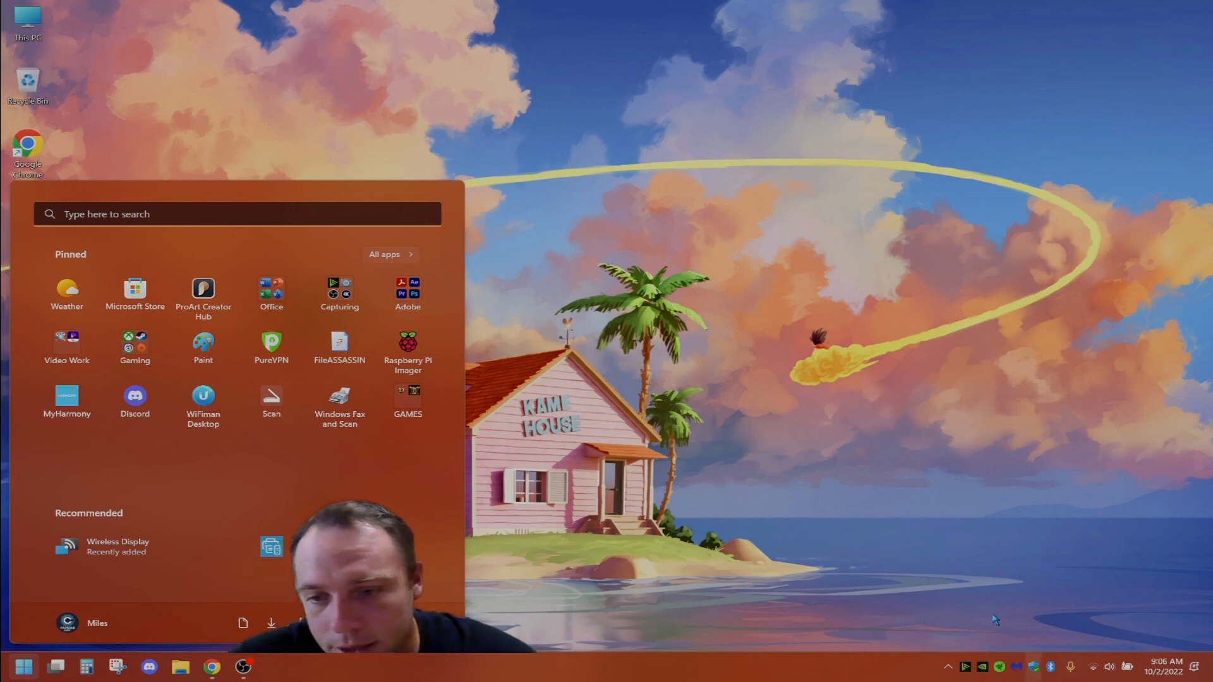
pyautogui.click(965, 667)
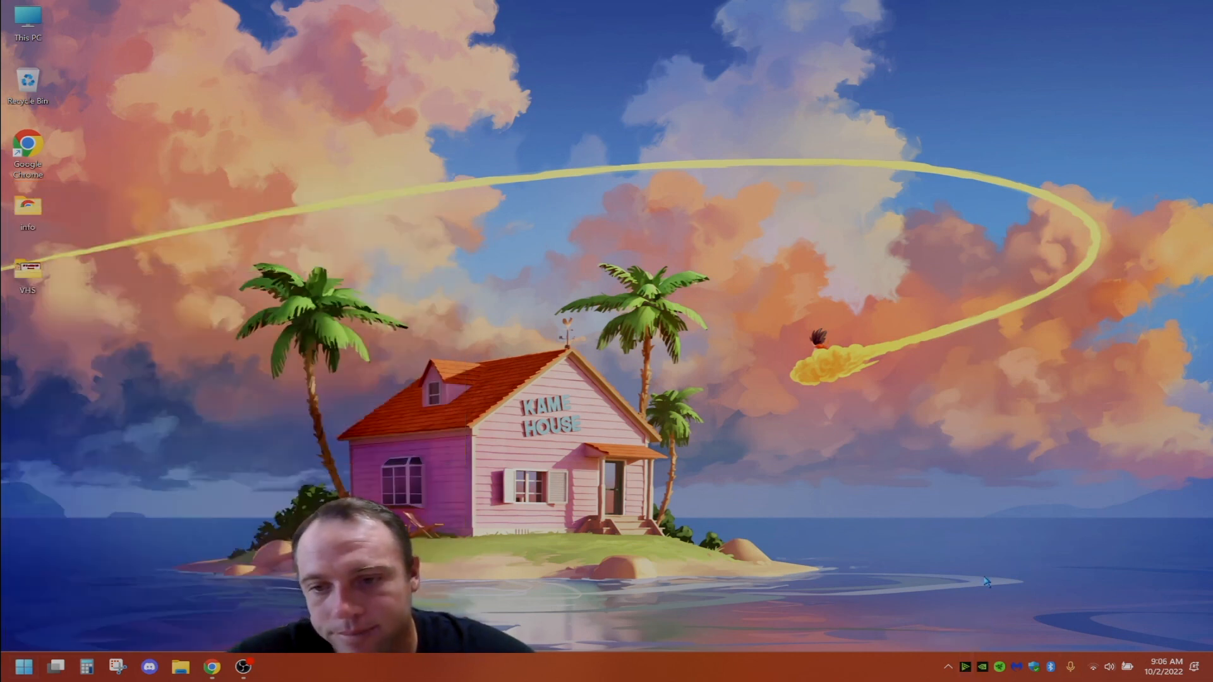